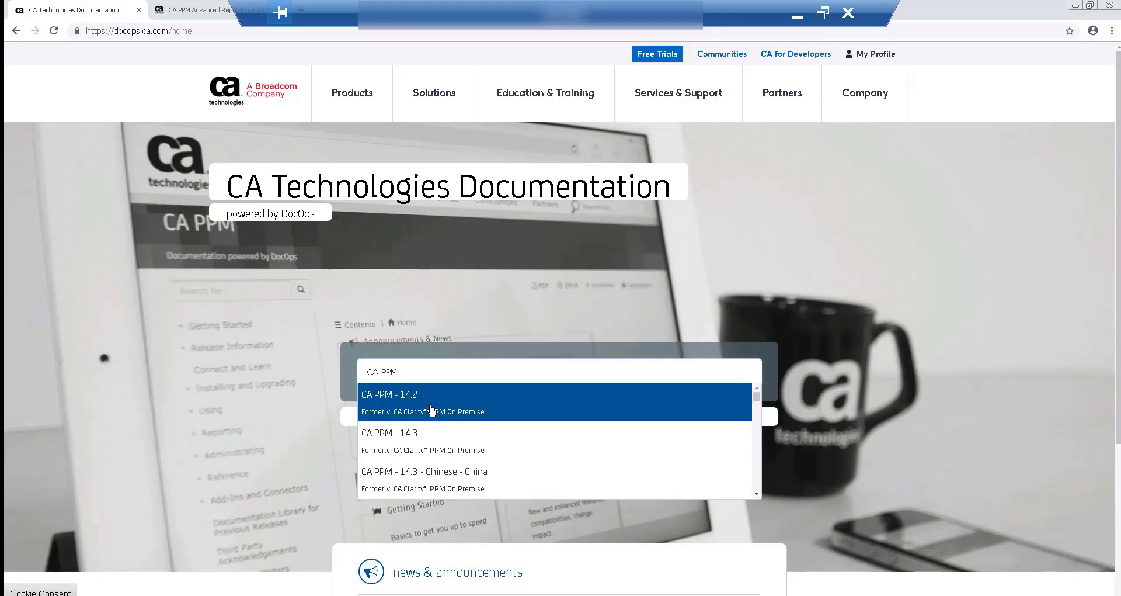
Open the CA PPM 15.5.1 Advanced Reporting with Jaspersoft page, then go to CA Support Download Management.
left_click(430, 410)
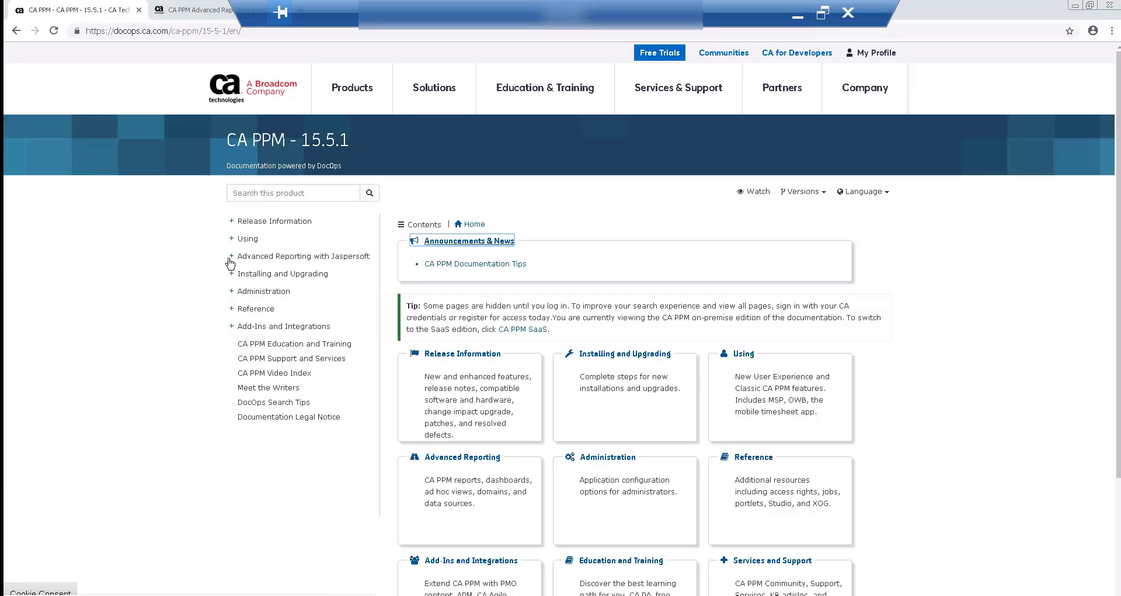
left_click(232, 258)
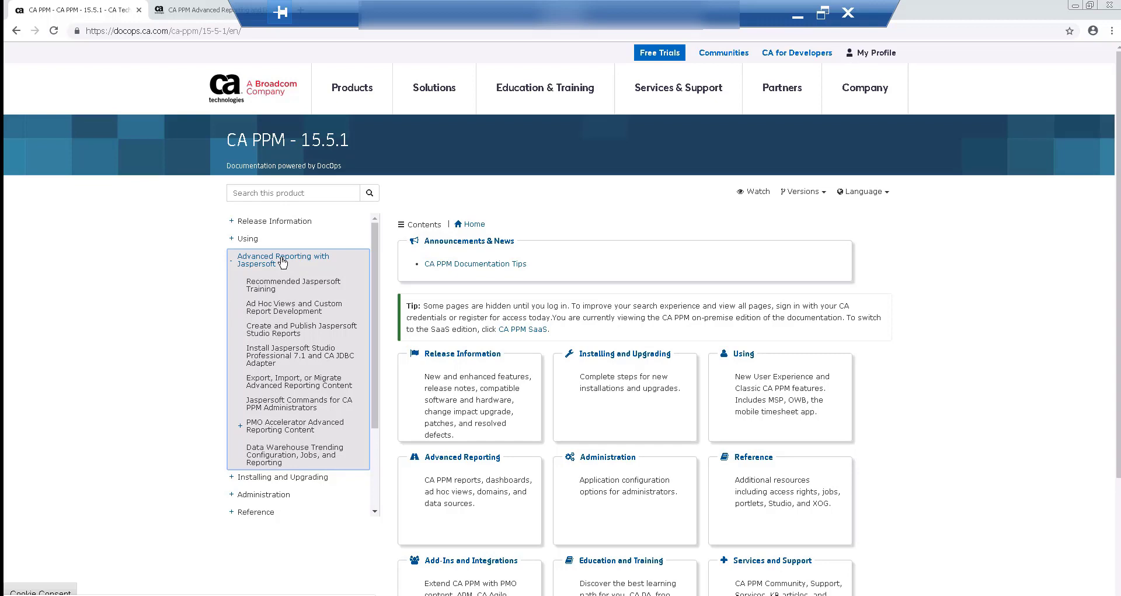
left_click(282, 262)
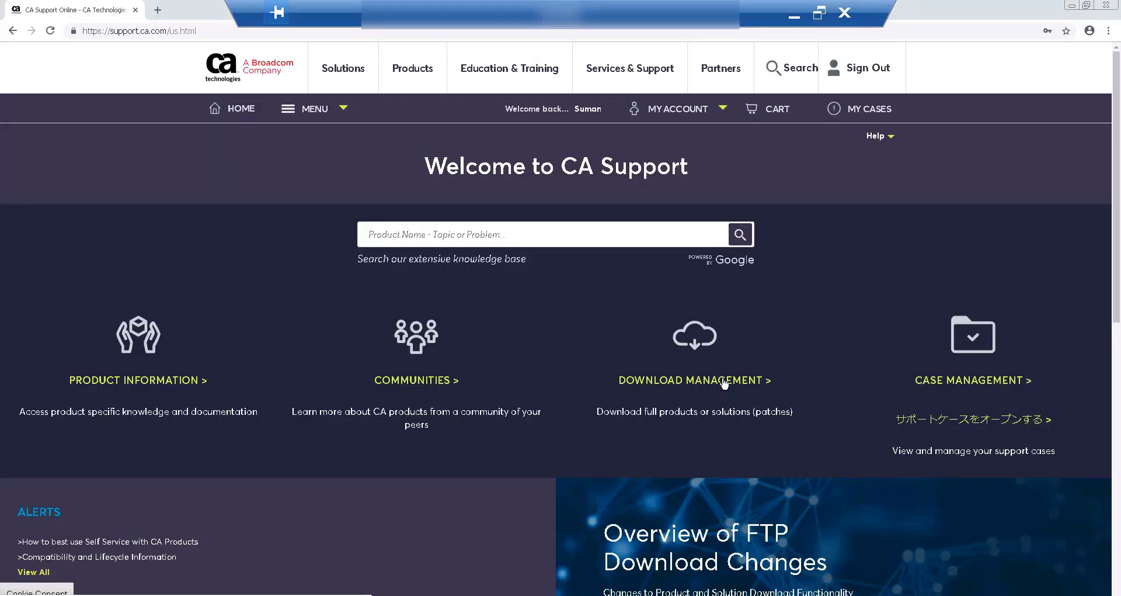
left_click(724, 383)
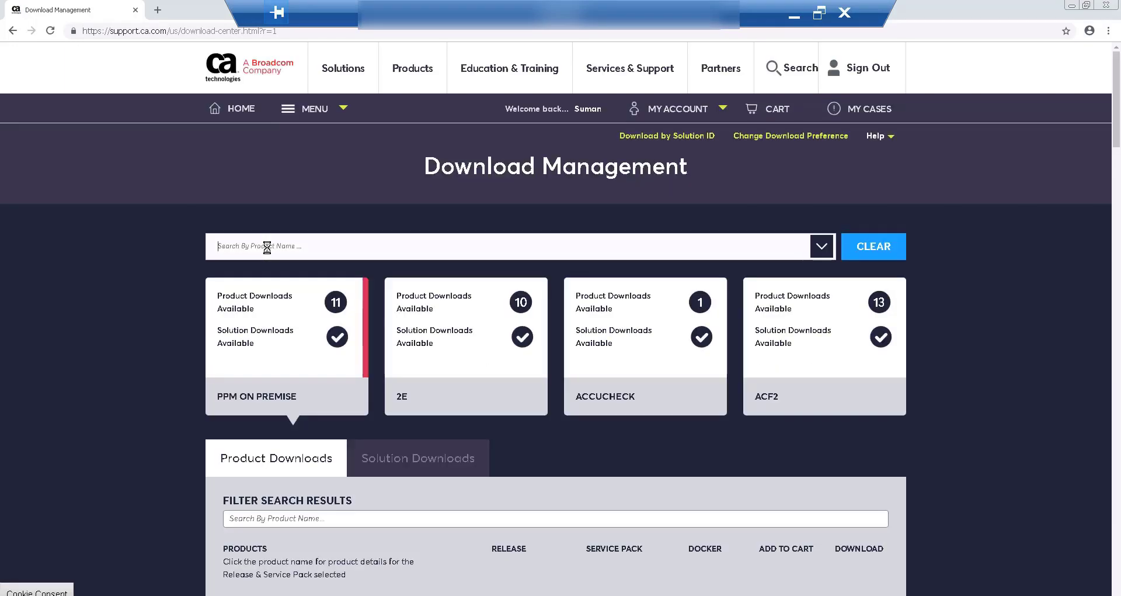
Search 'CA PP' and open the CA Clarity Creator User License files under CA PPM On Premise.
left_click(267, 247)
type("CA PPM")
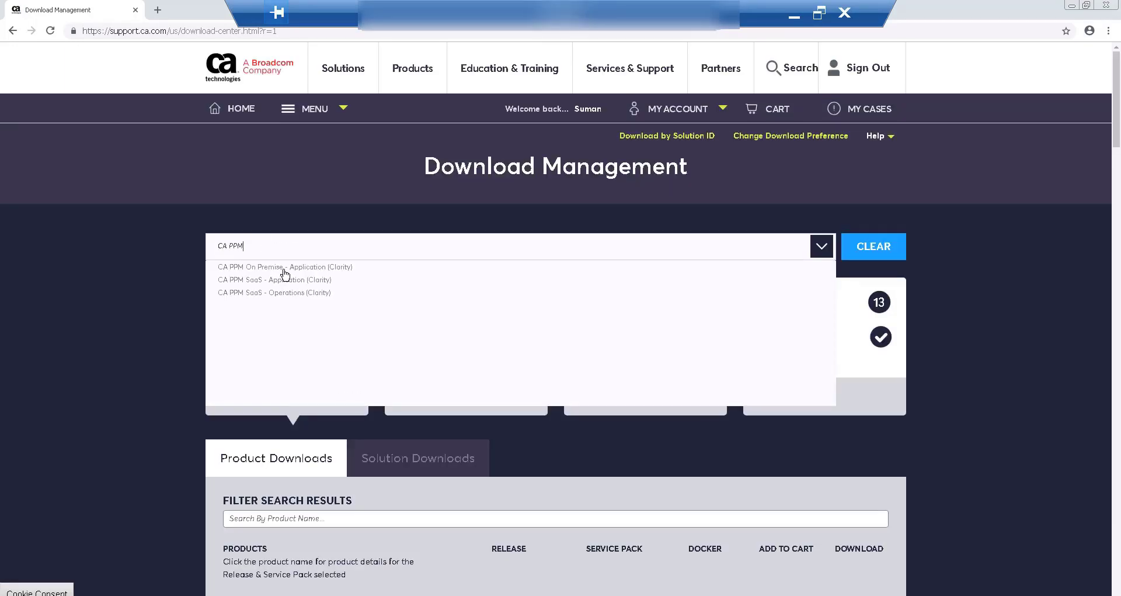
left_click(285, 267)
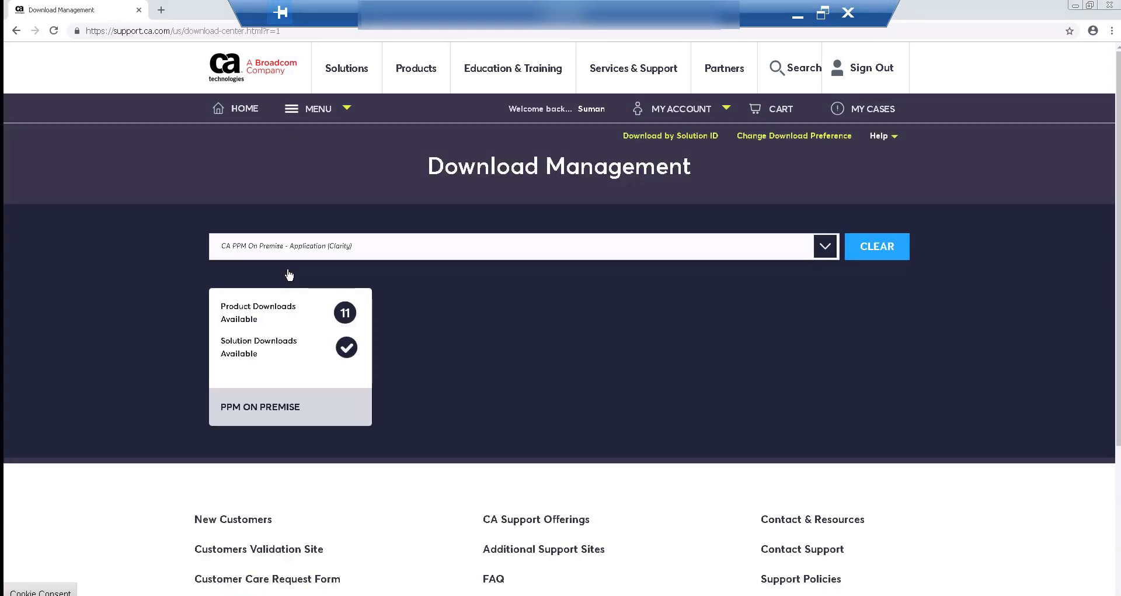
left_click(291, 273)
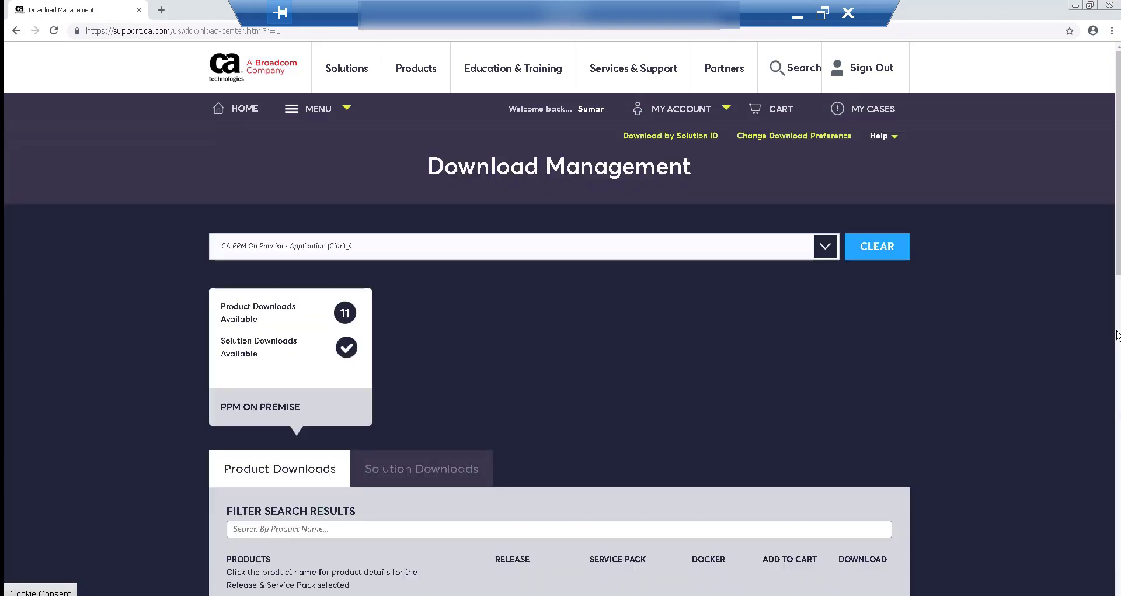
scroll(1098, 319, "down", 3)
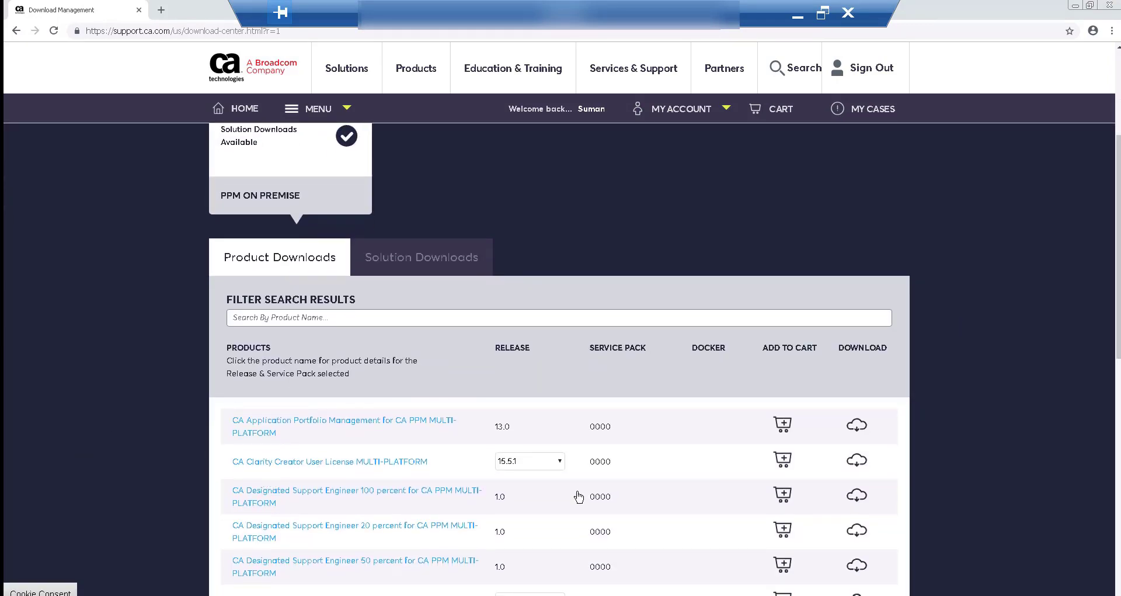
left_click(329, 466)
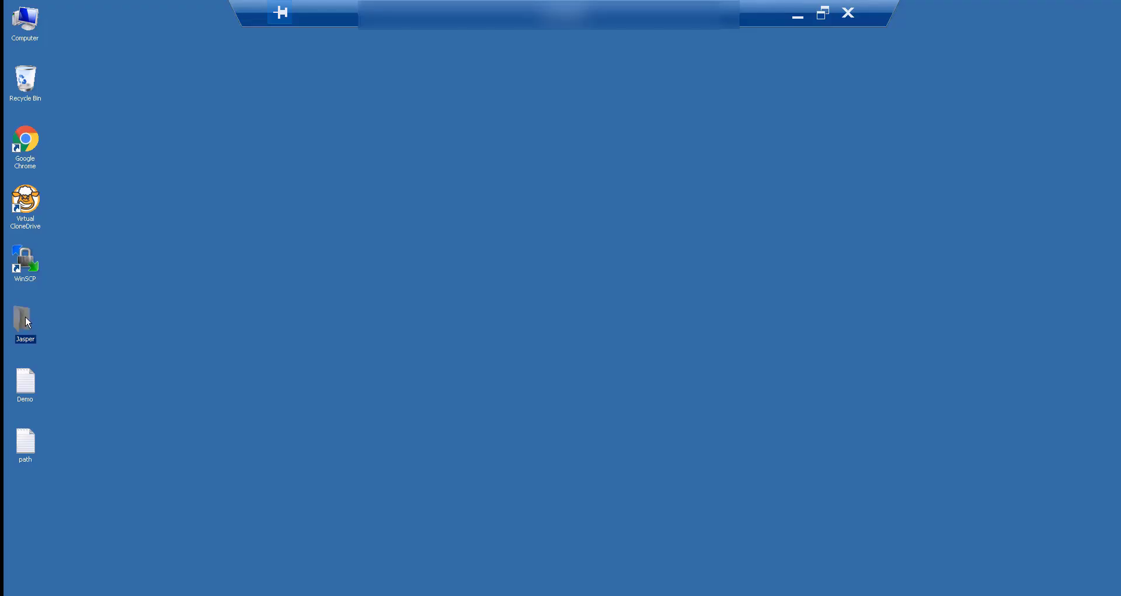
Mount the downloaded DVD image and browse its contents.
double_click(25, 319)
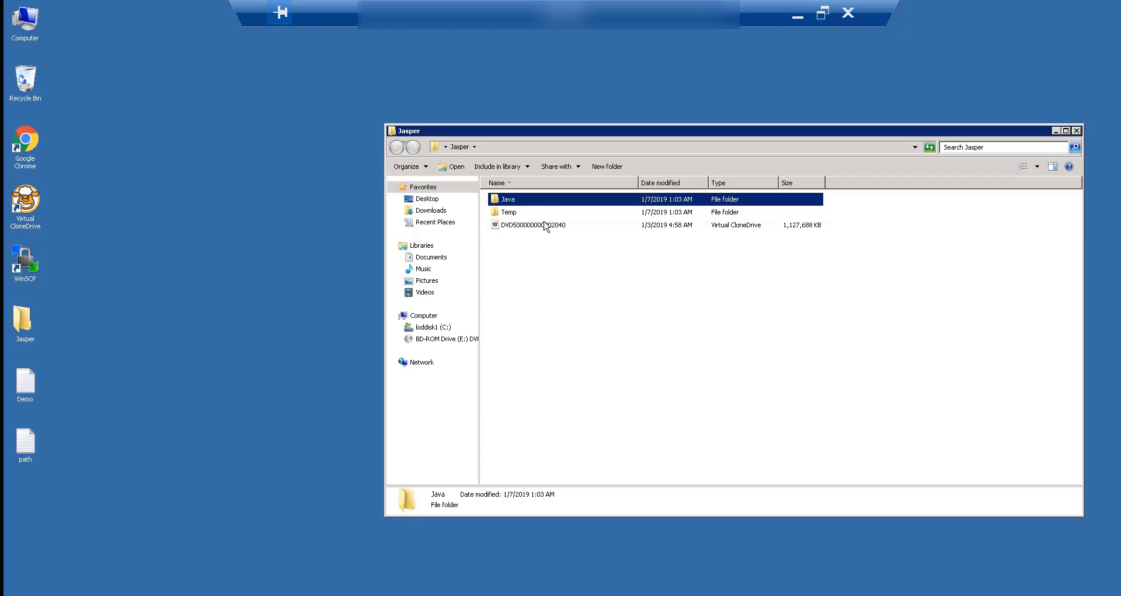
left_click(545, 225)
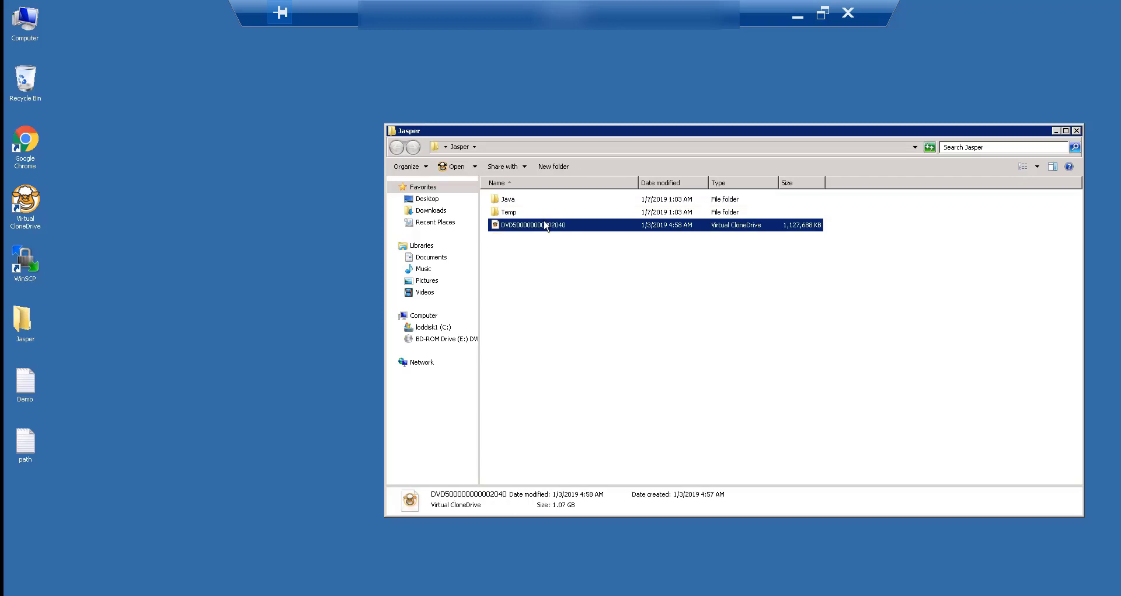
left_click(443, 339)
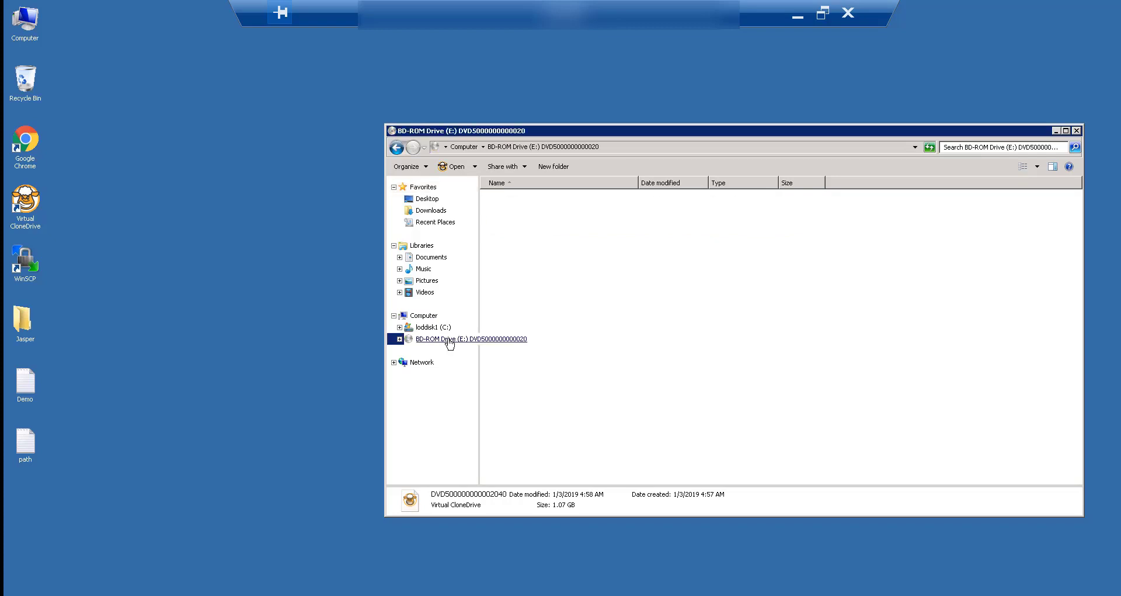
Create a folder named Jasper on drive C:, then open the DVD's Tomcat folder.
double_click(523, 184)
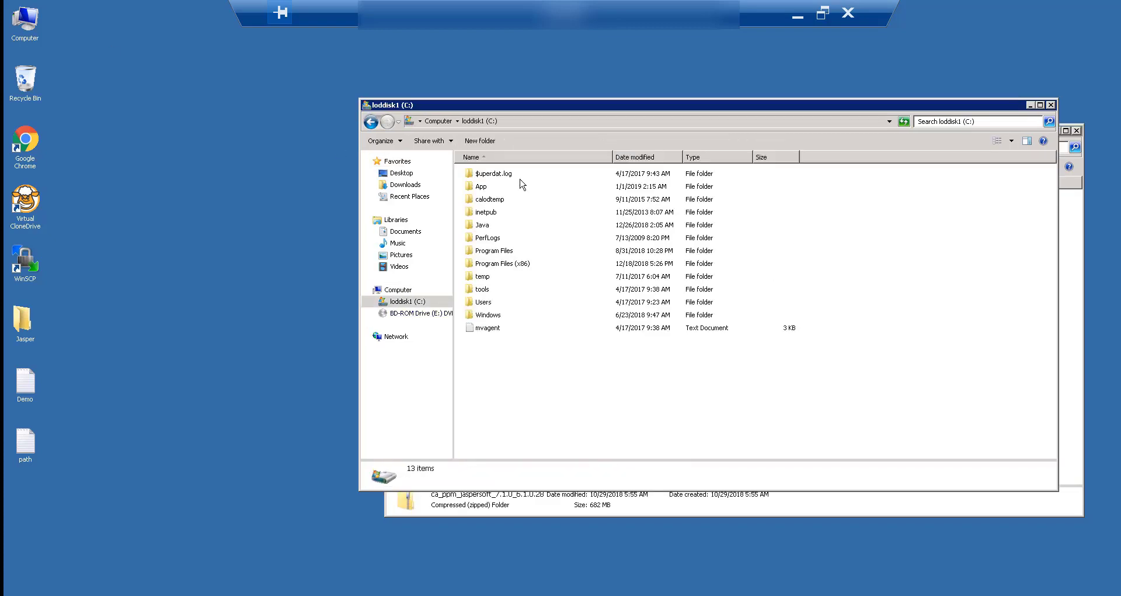
right_click(500, 405)
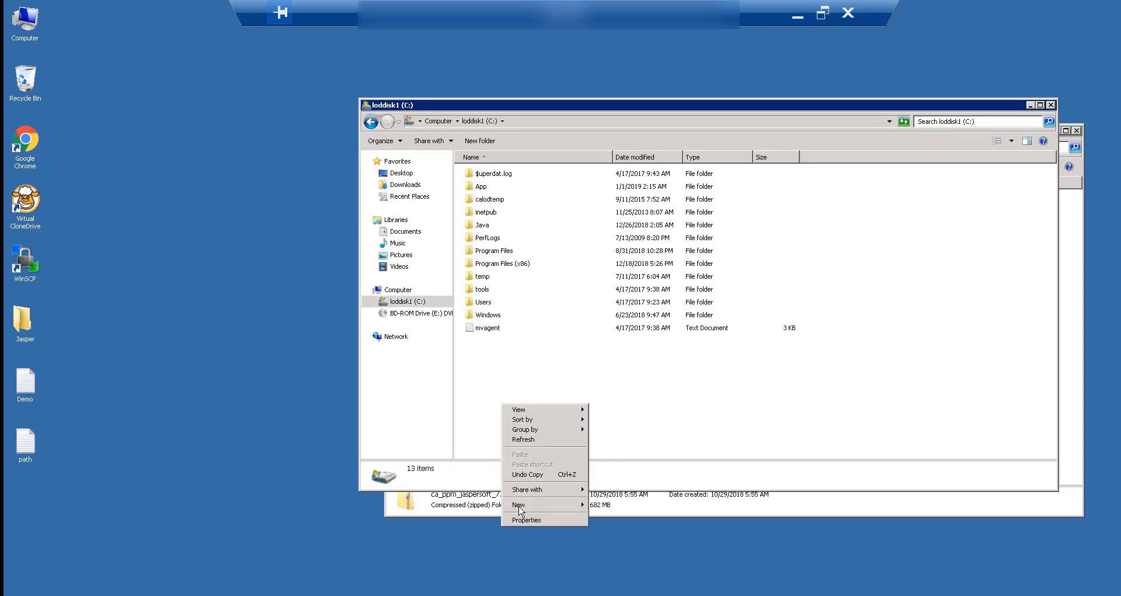
mouse_move(575, 506)
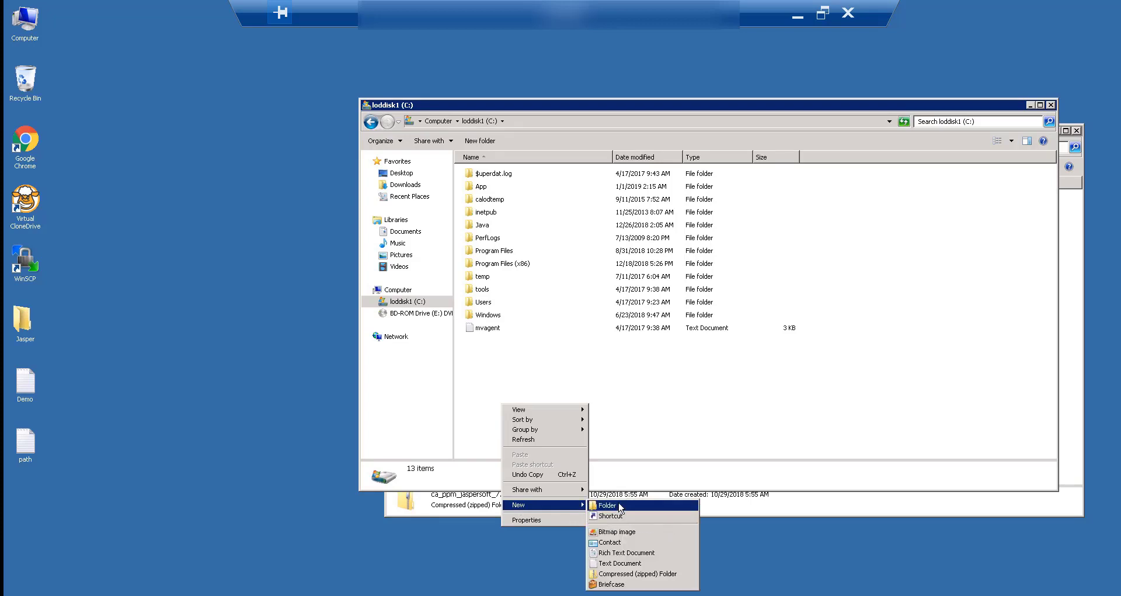
left_click(619, 504)
type("Jasper")
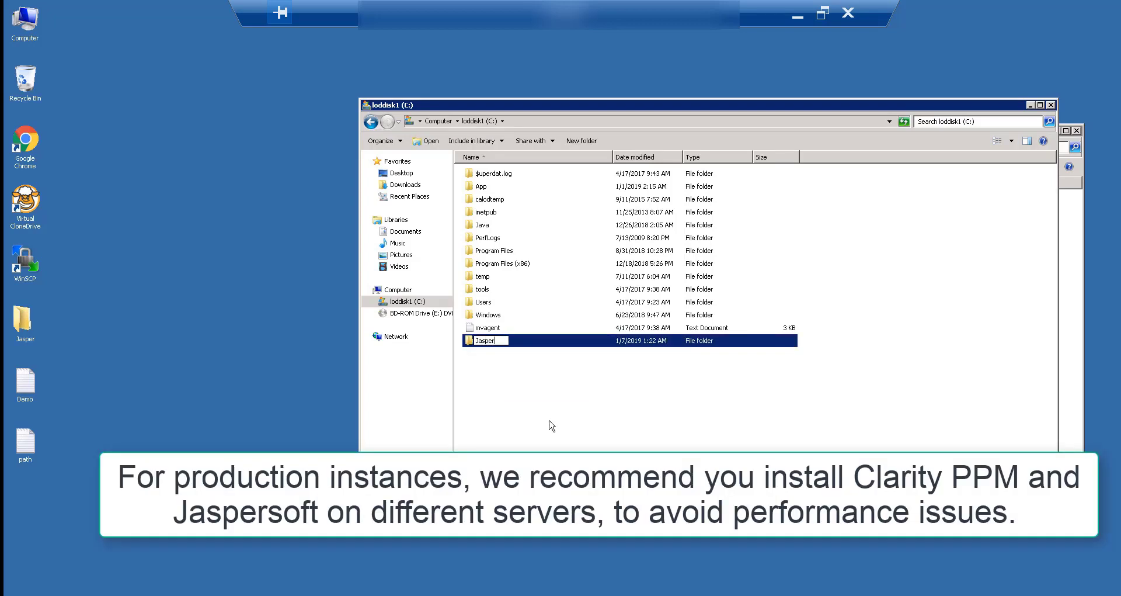
left_click(532, 408)
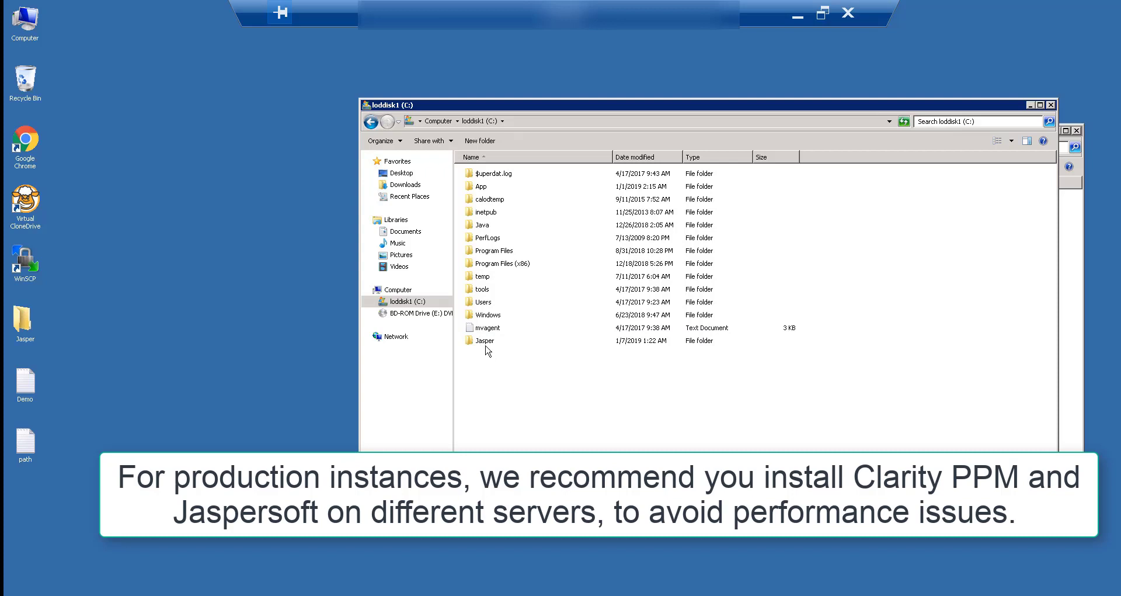
left_click(487, 345)
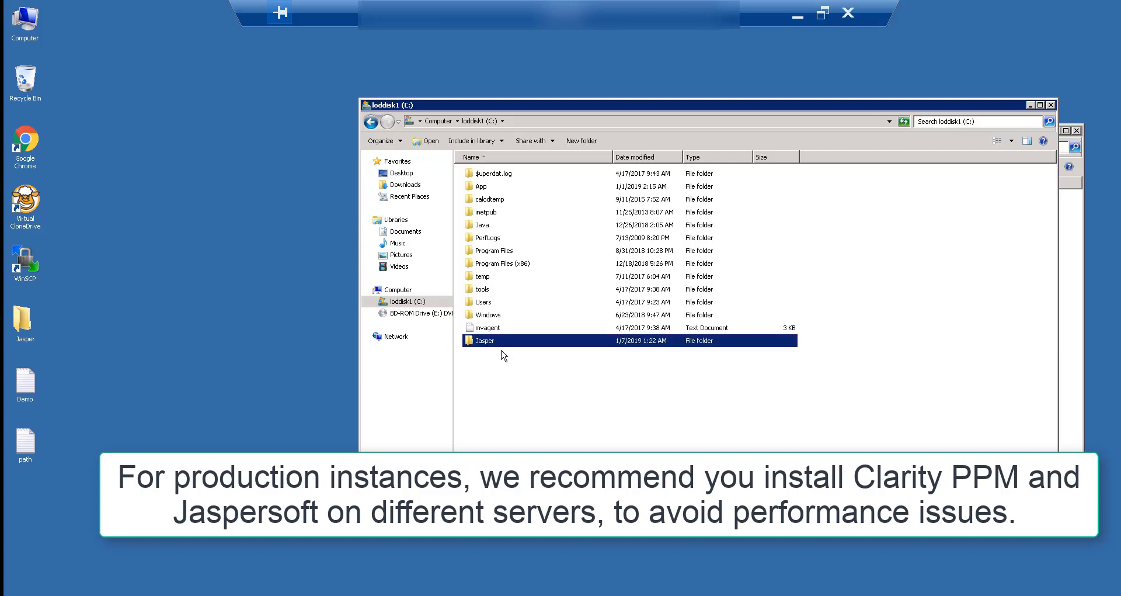
left_click(1031, 105)
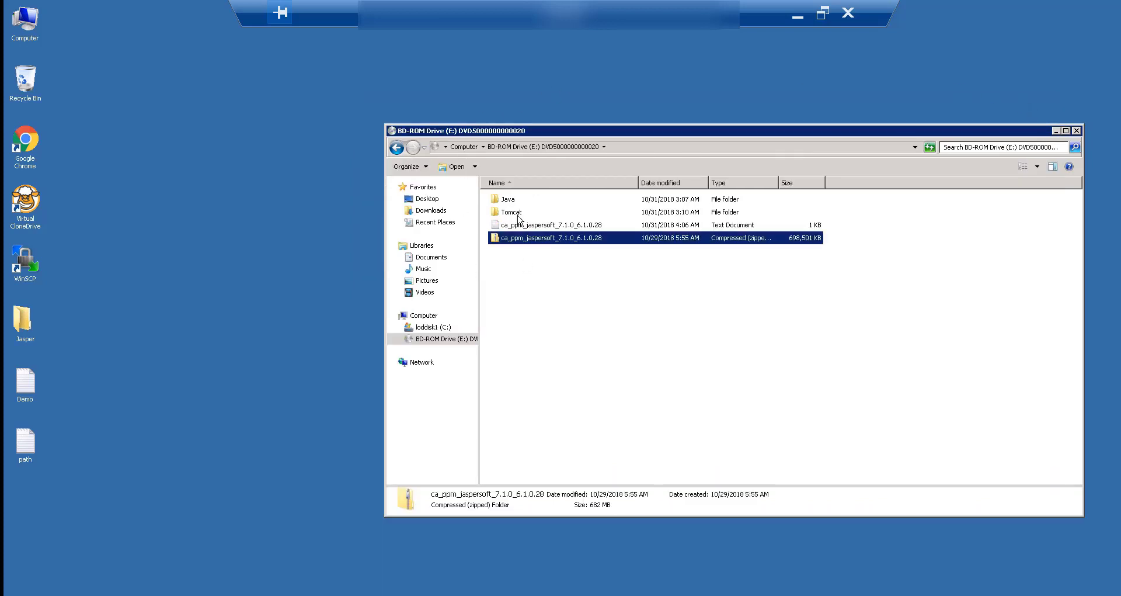
double_click(512, 212)
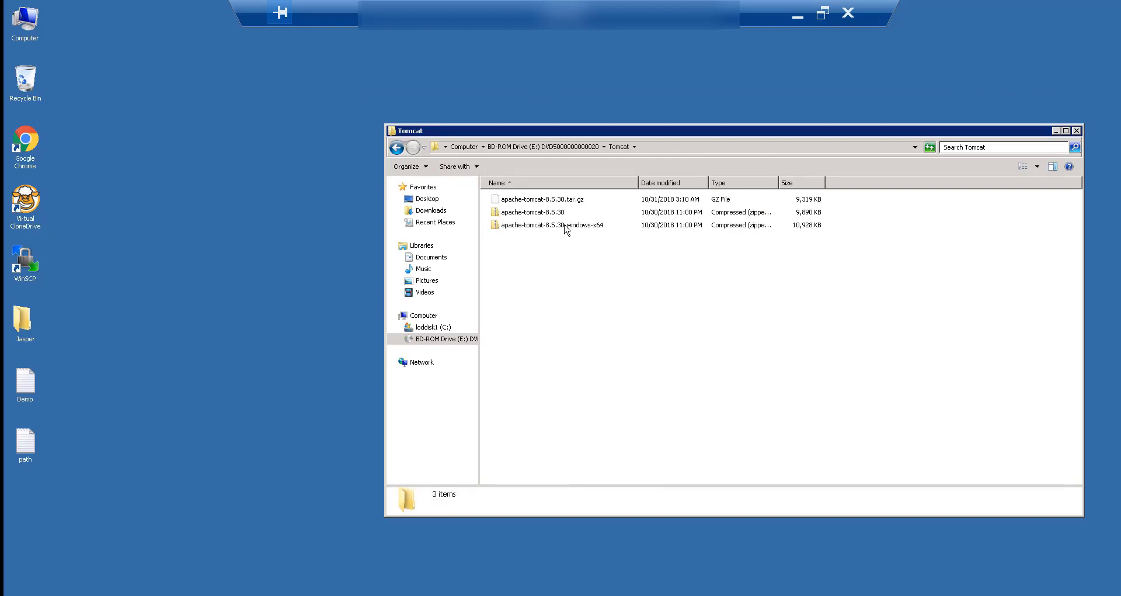
Copy the apache-tomcat-8.5.30-windows-x64 archive into C:\Jasper and delete the zip afterwards.
left_click(566, 226)
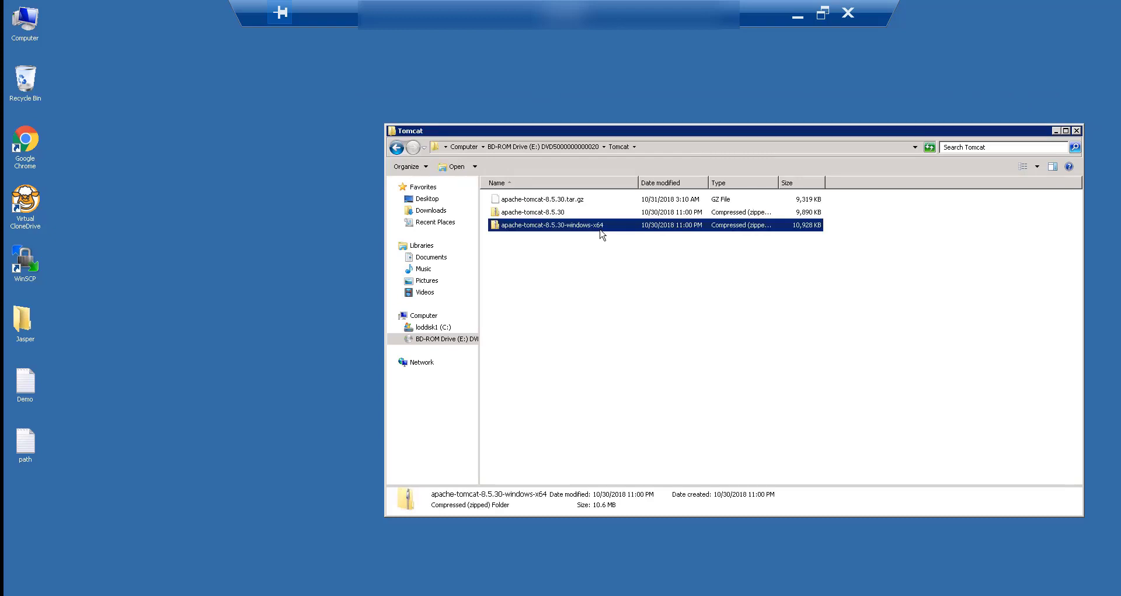
double_click(23, 321)
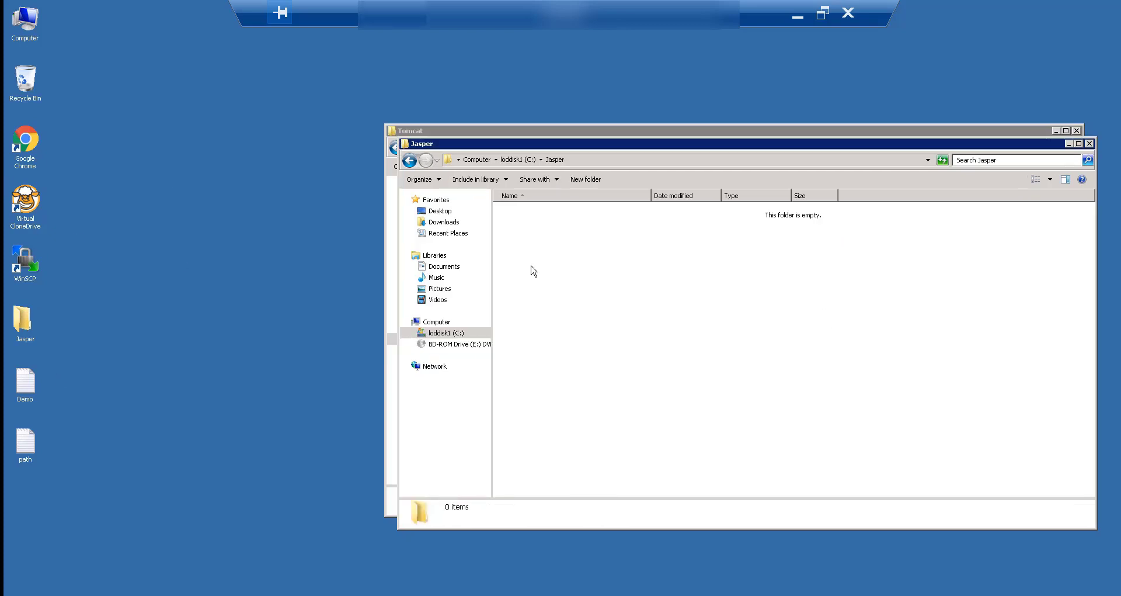
key("ctrl+v")
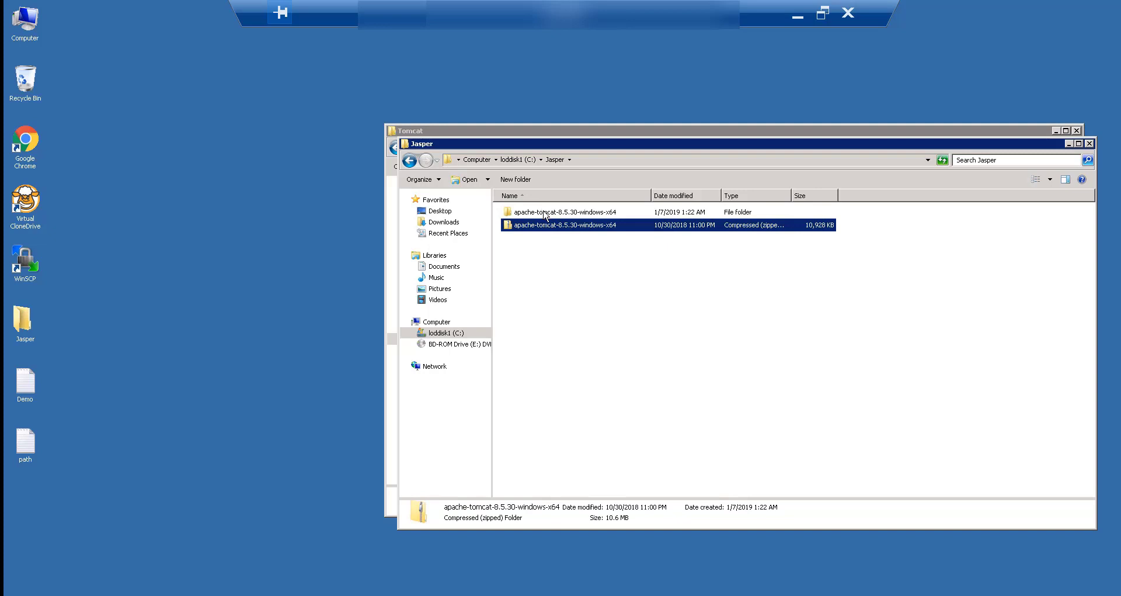
left_click(550, 226)
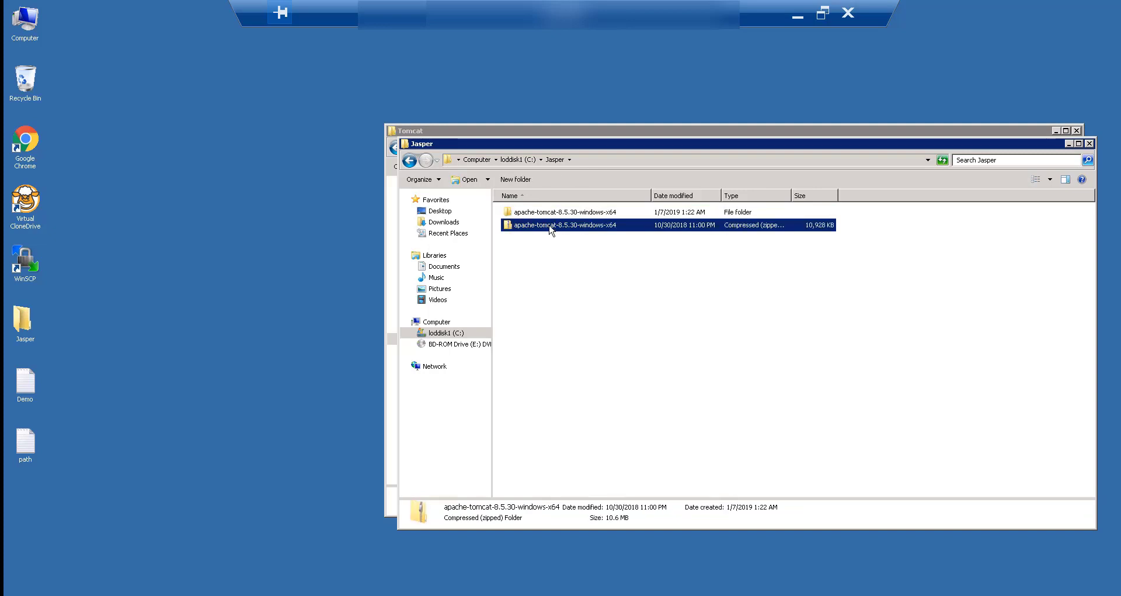
key("shift+Delete")
key("Return")
key("Return")
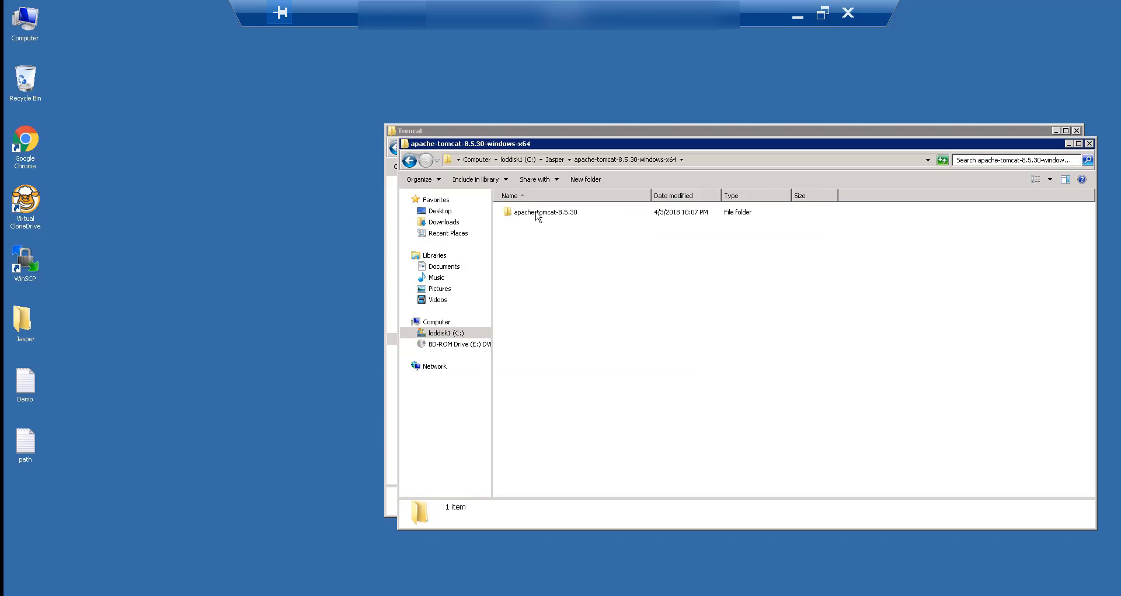
Move the Tomcat 8.5.30 files directly into C:\Jasper and delete the leftover extracted folder.
double_click(536, 214)
key("ctrl+a")
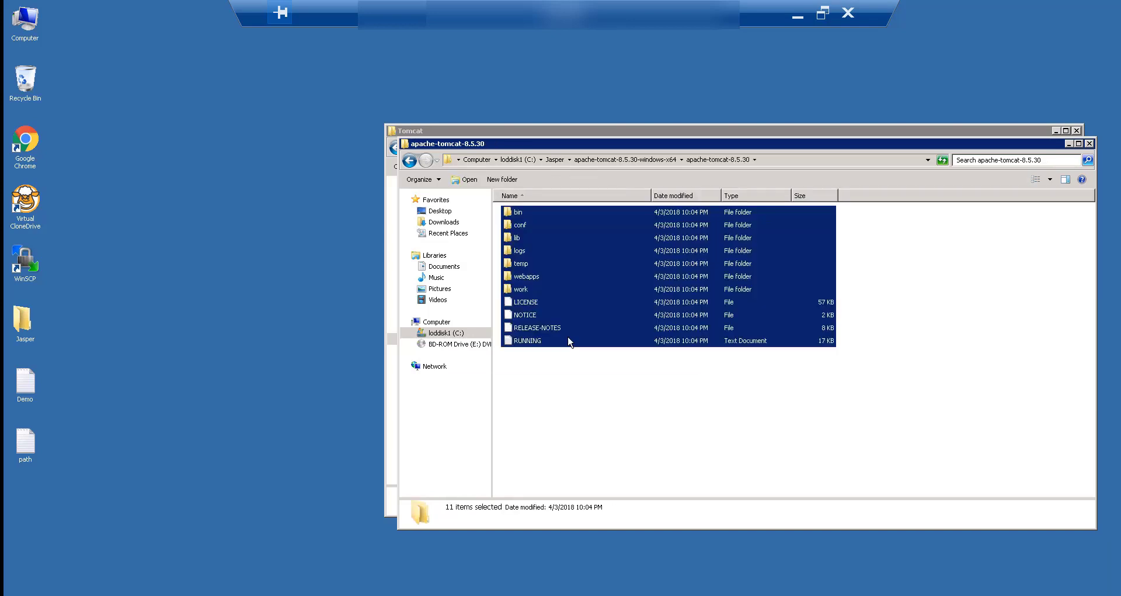
left_click(555, 160)
key("ctrl+v")
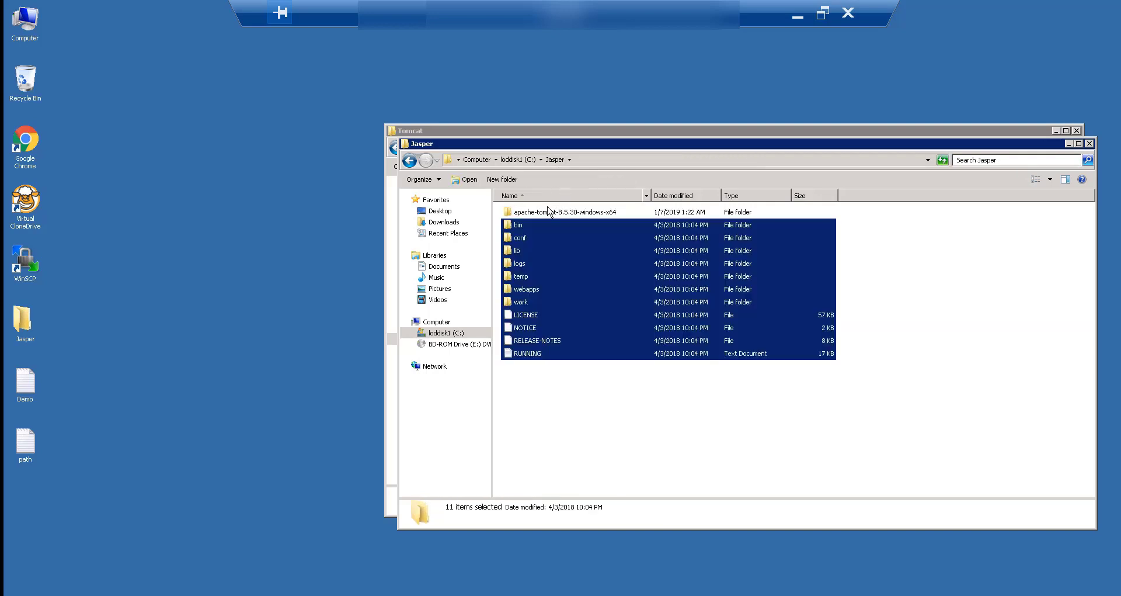
left_click(549, 214)
key("shift+Delete")
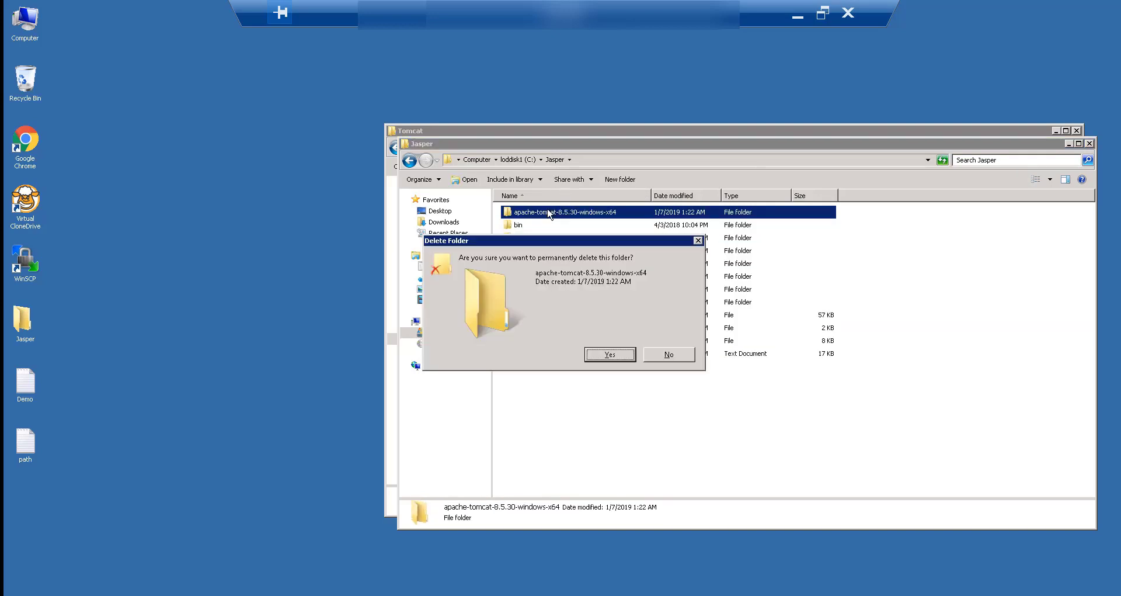
key("Return")
key("alt+F4")
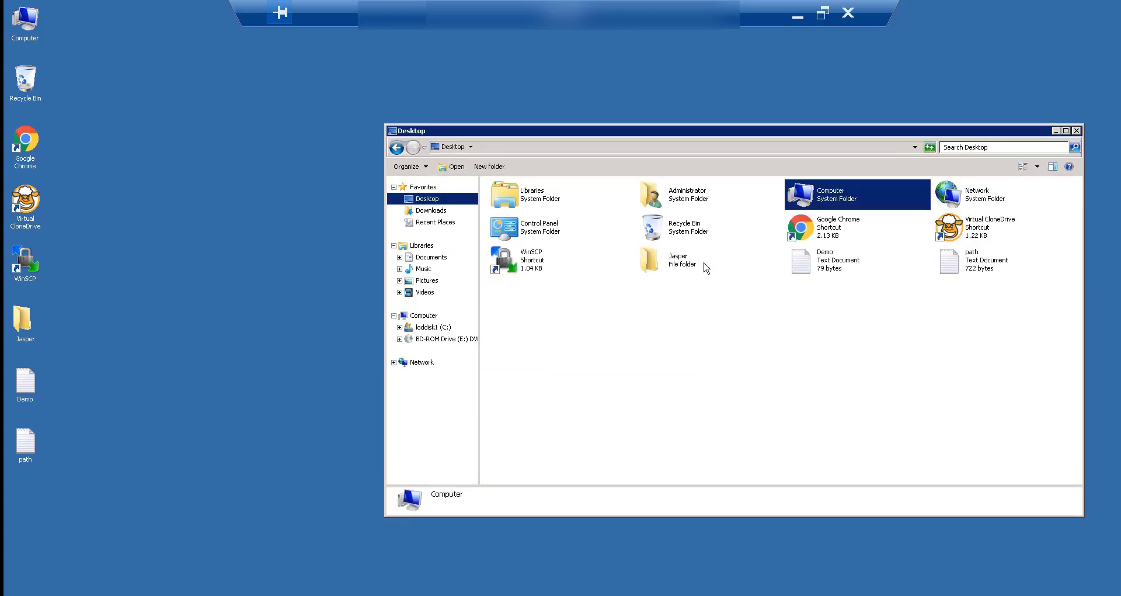
Launch the Windows JDK installer from the Jasper\Java\Windows folder.
double_click(675, 263)
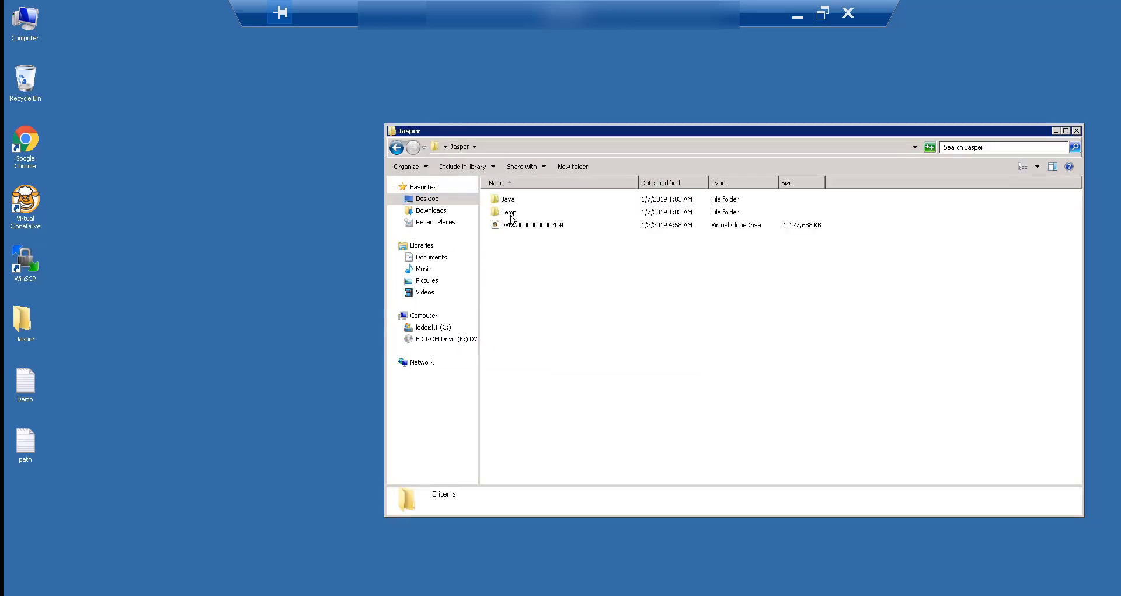
double_click(514, 201)
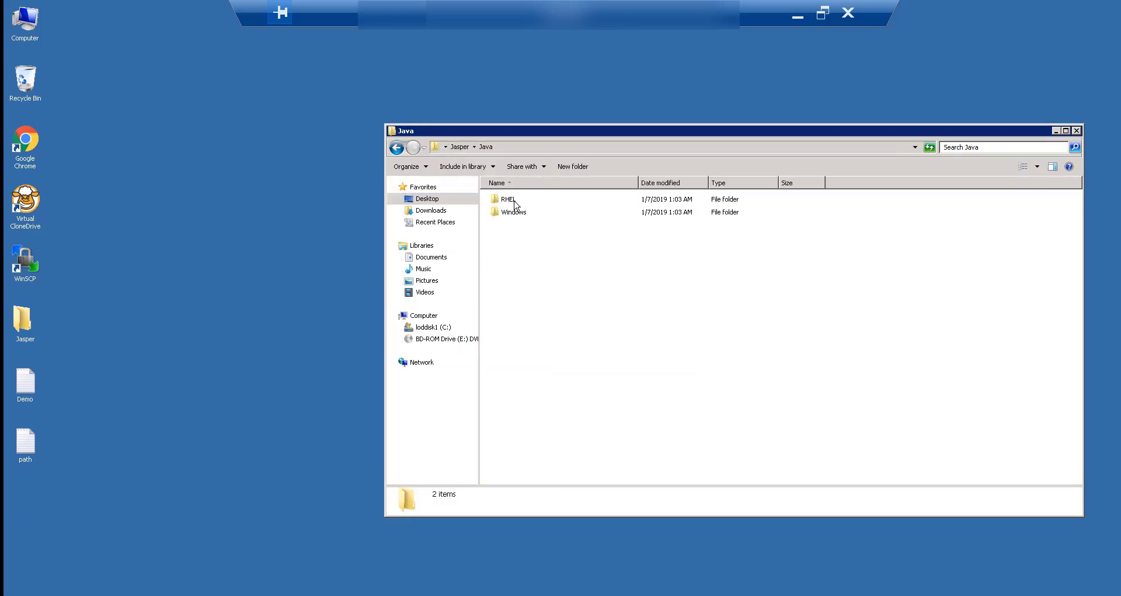
double_click(513, 212)
double_click(514, 200)
key("alt+F4")
Set the JDK 8 Update 171 install folder to C:\Java\jdk1.8.0_171\.
right_click(804, 119)
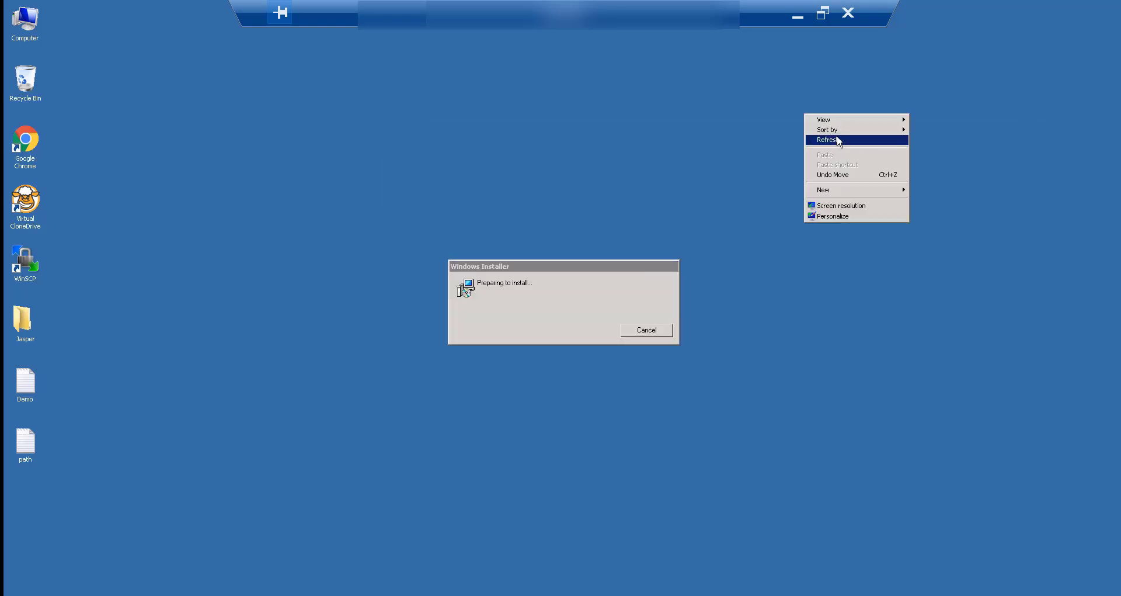
left_click(838, 140)
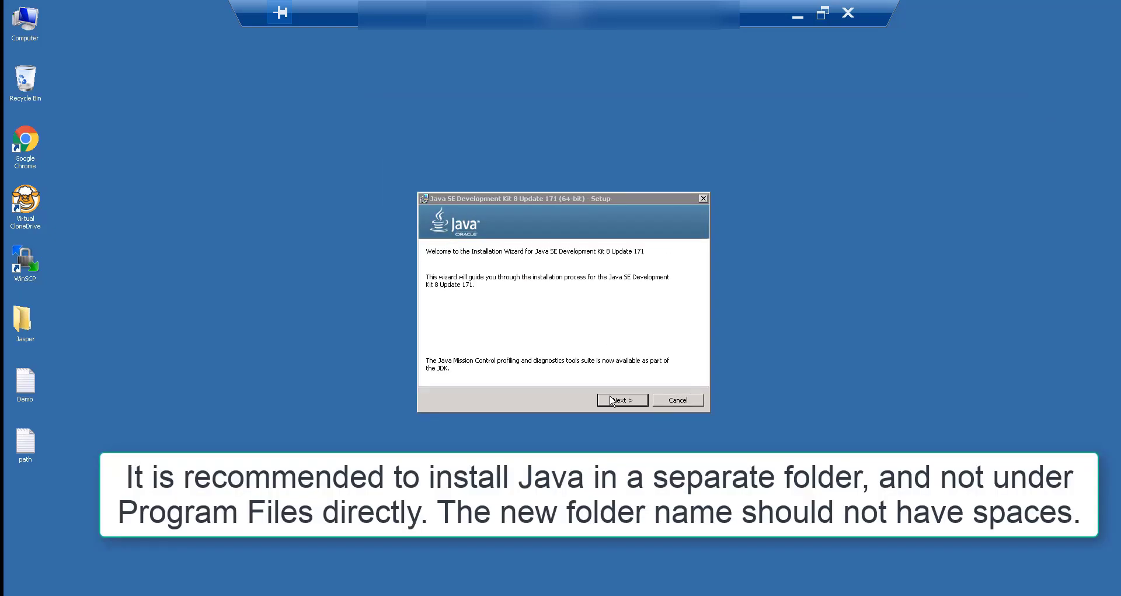
left_click(620, 401)
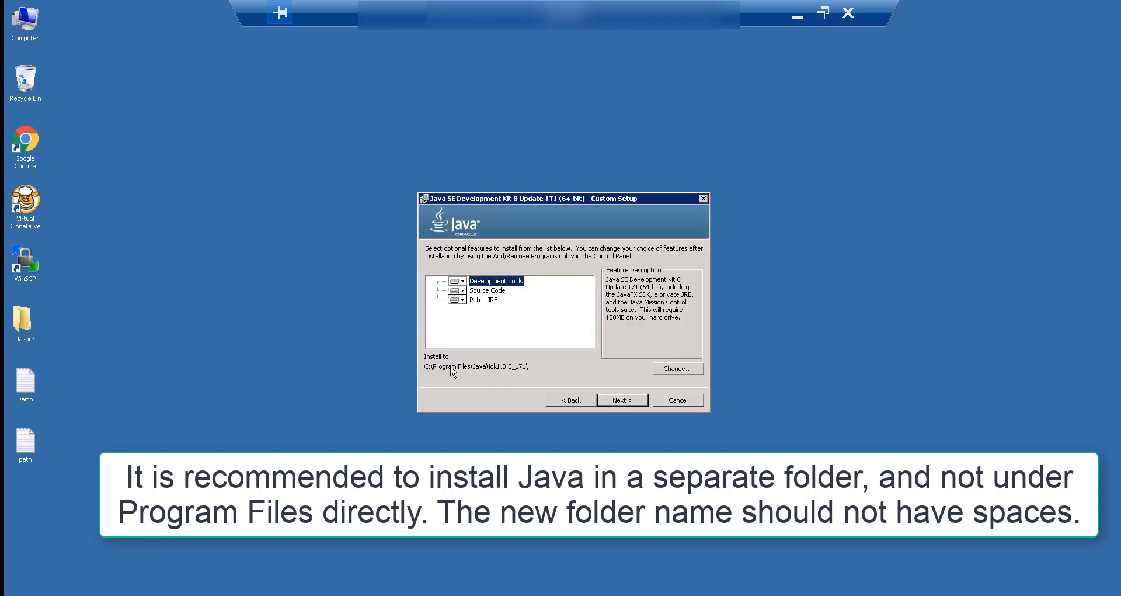
left_click(679, 369)
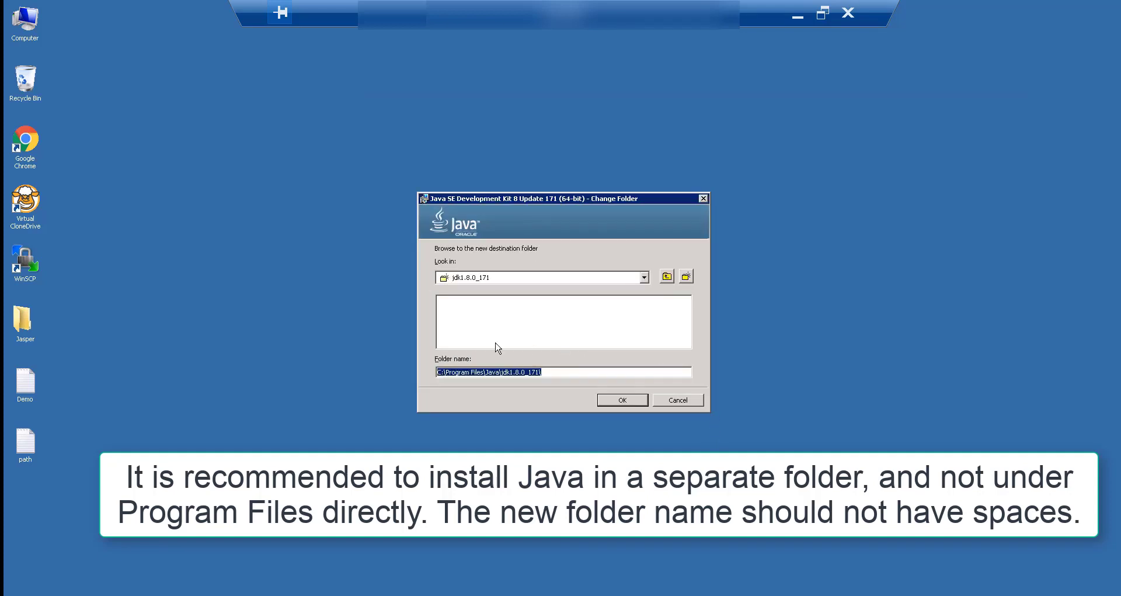
left_click(486, 371)
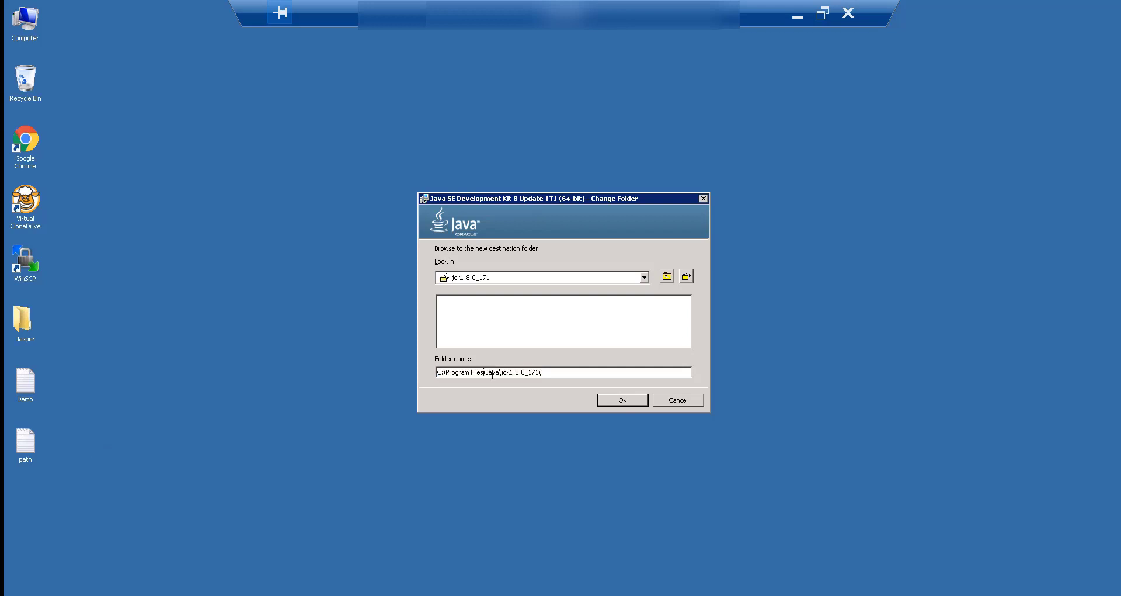
key("BackSpace")
key("BackSpace")
key("BackSpace")
key("BackSpace")
key("BackSpace")
key("BackSpace")
key("BackSpace")
key("BackSpace")
key("BackSpace")
key("BackSpace")
key("BackSpace")
key("BackSpace")
key("BackSpace")
key("BackSpace")
left_click(623, 402)
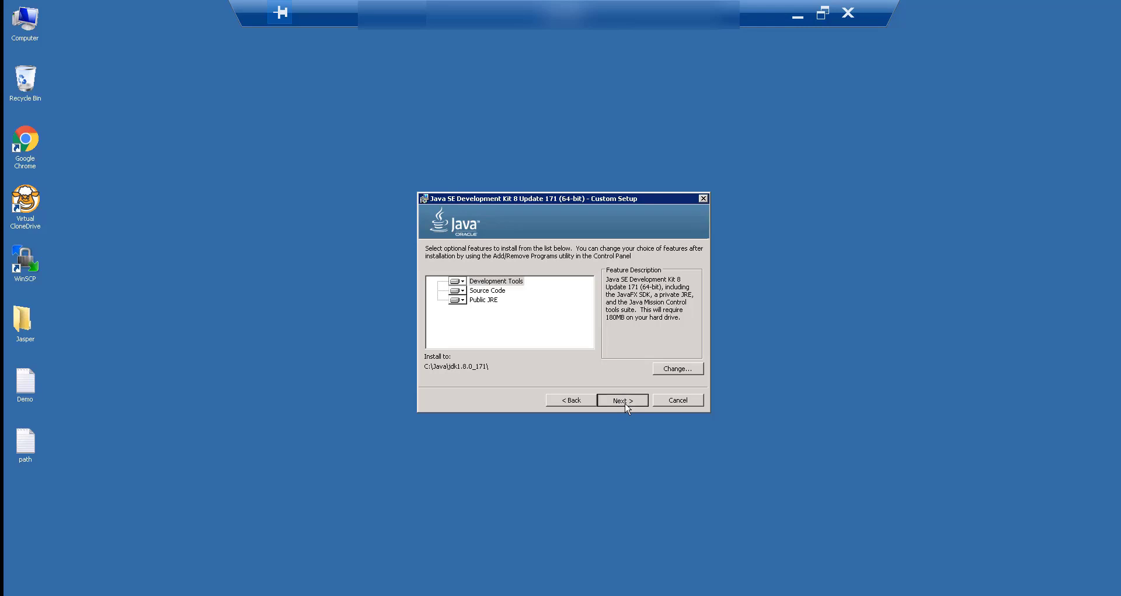
Start the JDK installation, keeping the default JRE folder C:\Program Files\Java\jre1.8.0_171.
left_click(625, 405)
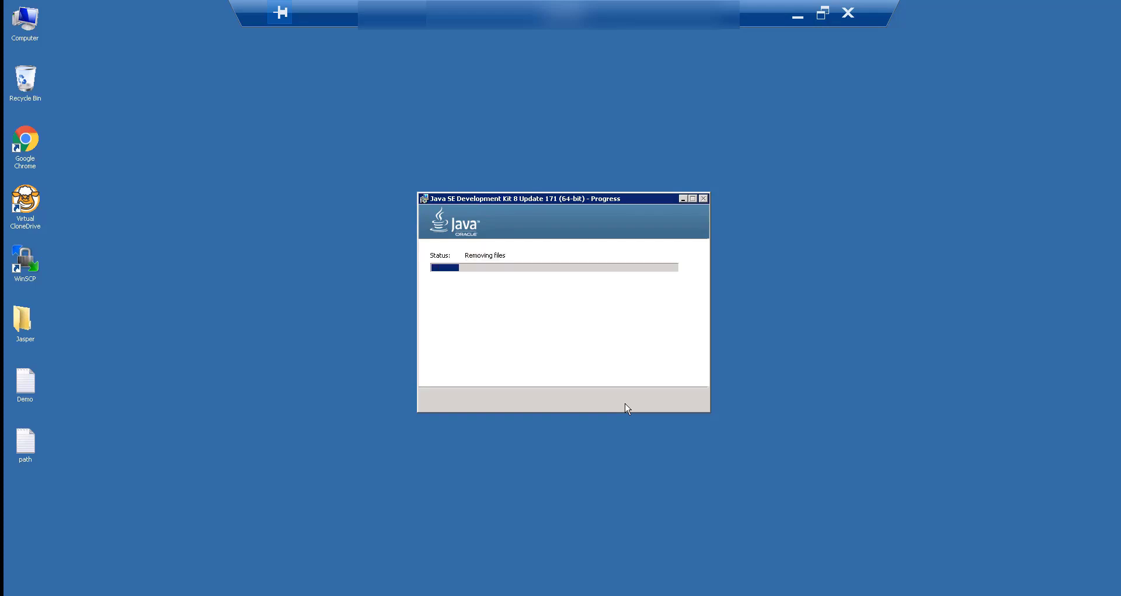
left_click_drag(486, 211, 693, 268)
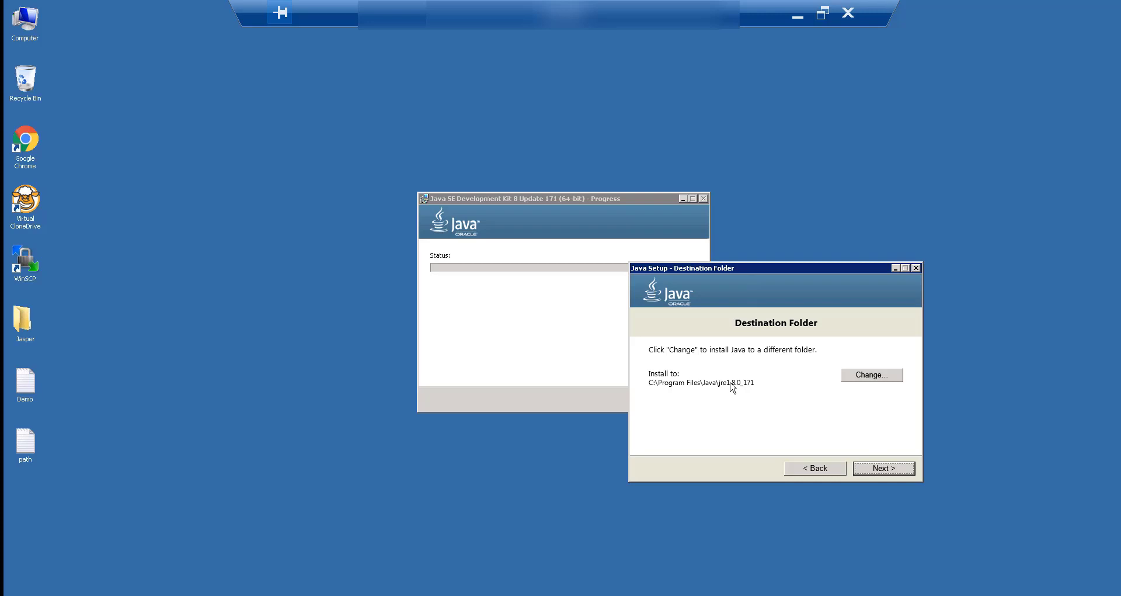
left_click(881, 471)
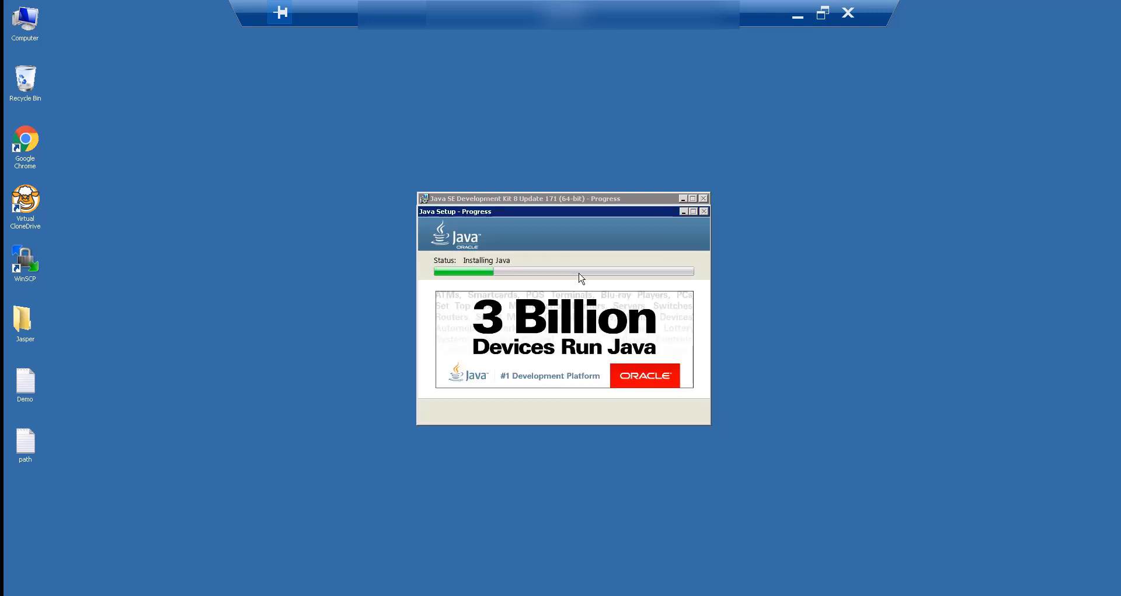
left_click(31, 27)
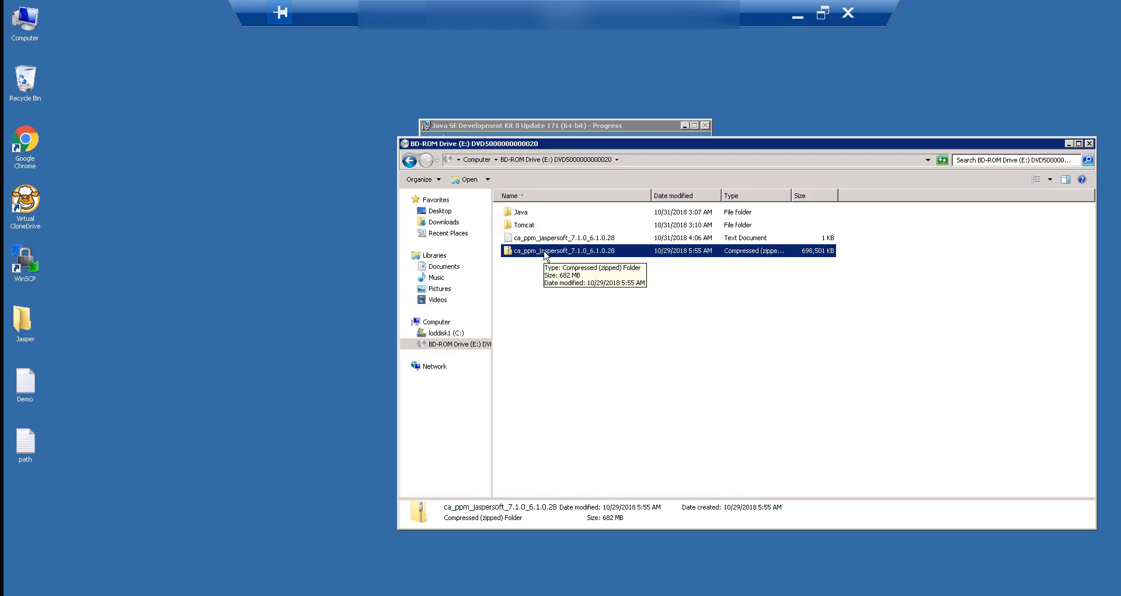
Open the desktop Jasper\Temp folder and extract the ca_ppm_jaspersoft_7.1.0_6.1.0.28 zip there.
left_click(439, 210)
double_click(695, 268)
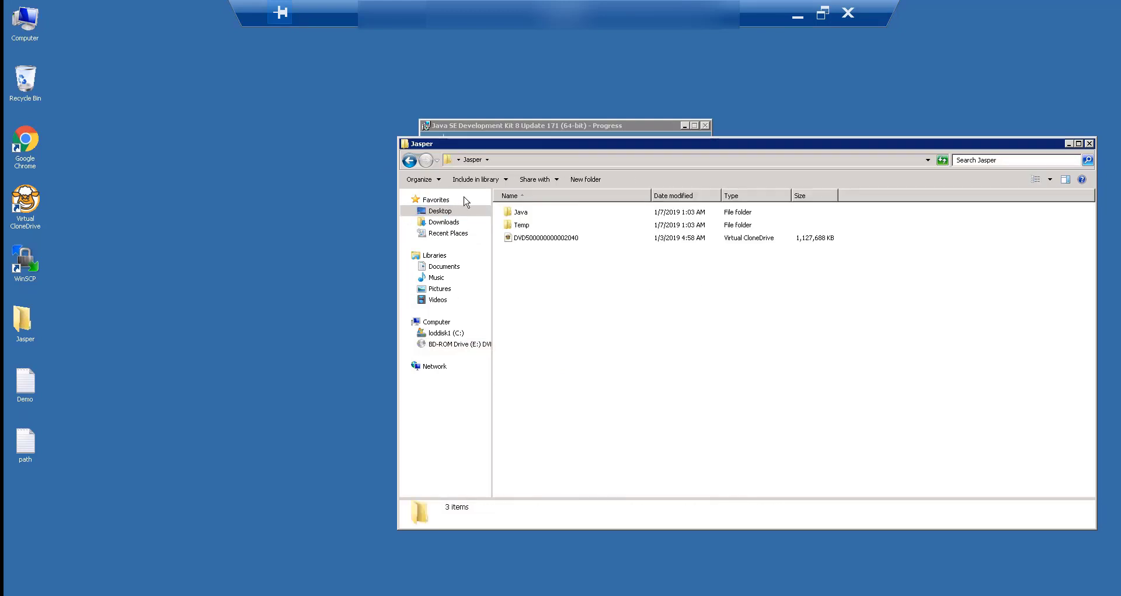
double_click(521, 226)
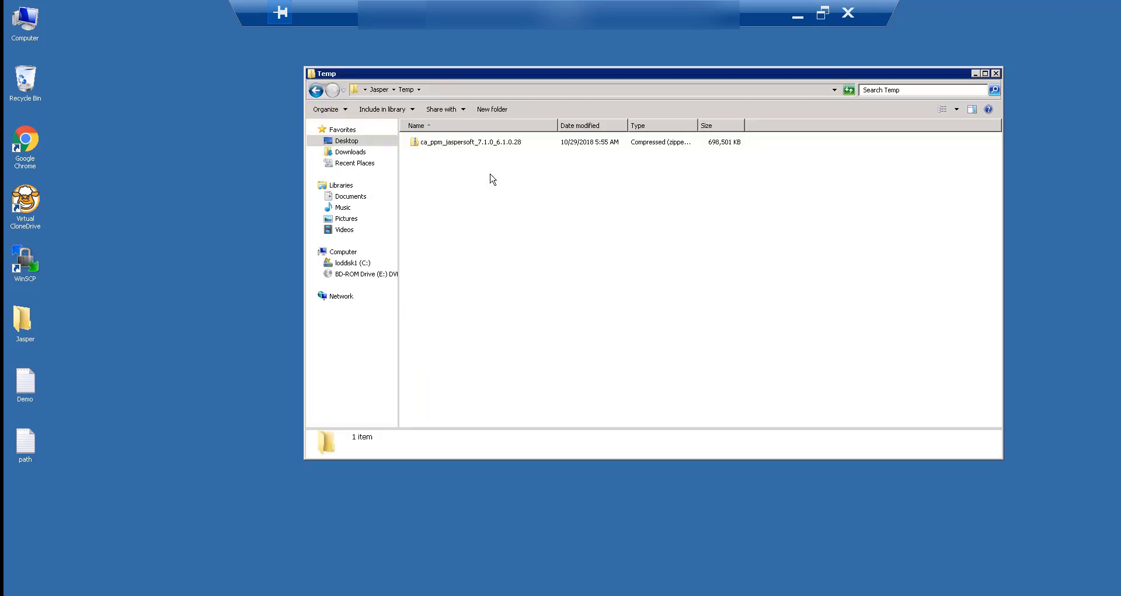
left_click(435, 140)
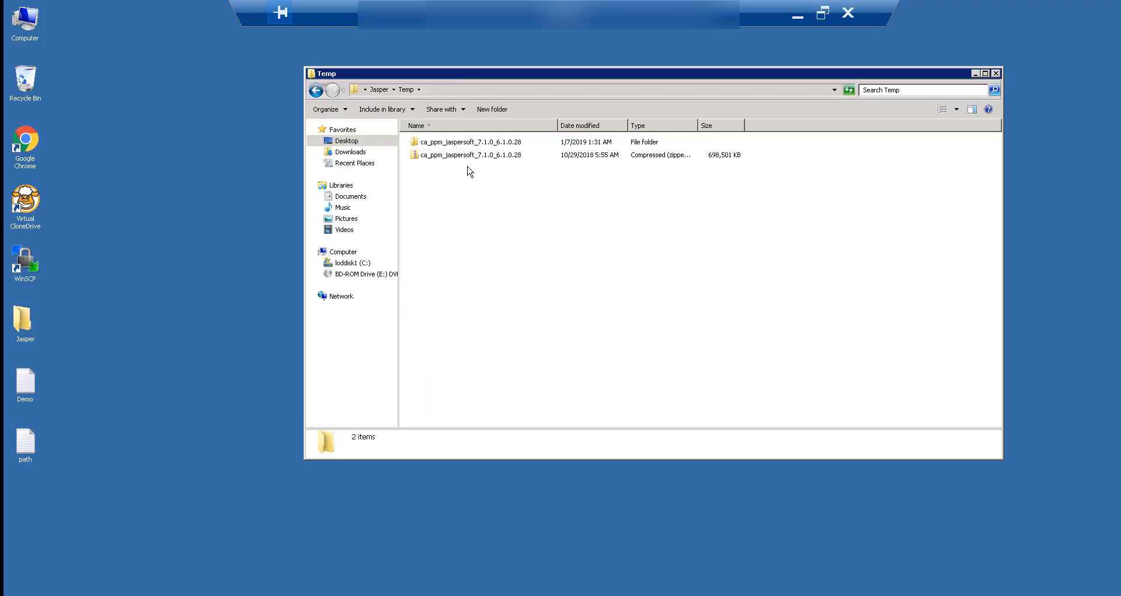
Delete the ca_ppm_jaspersoft zip archive from Temp.
left_click(474, 157)
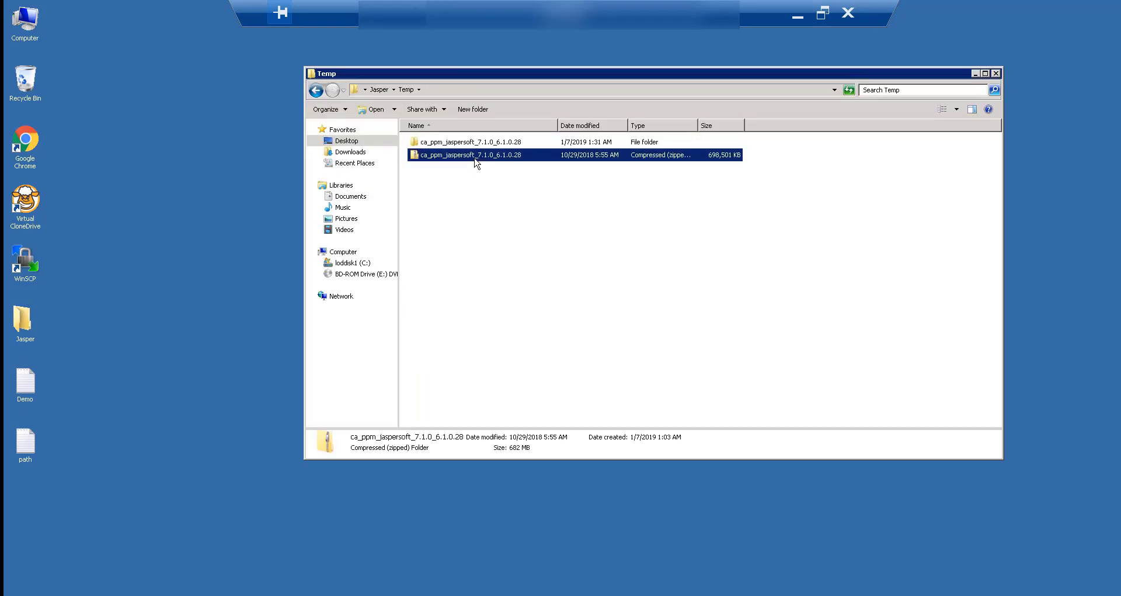
key("Delete")
key("Return")
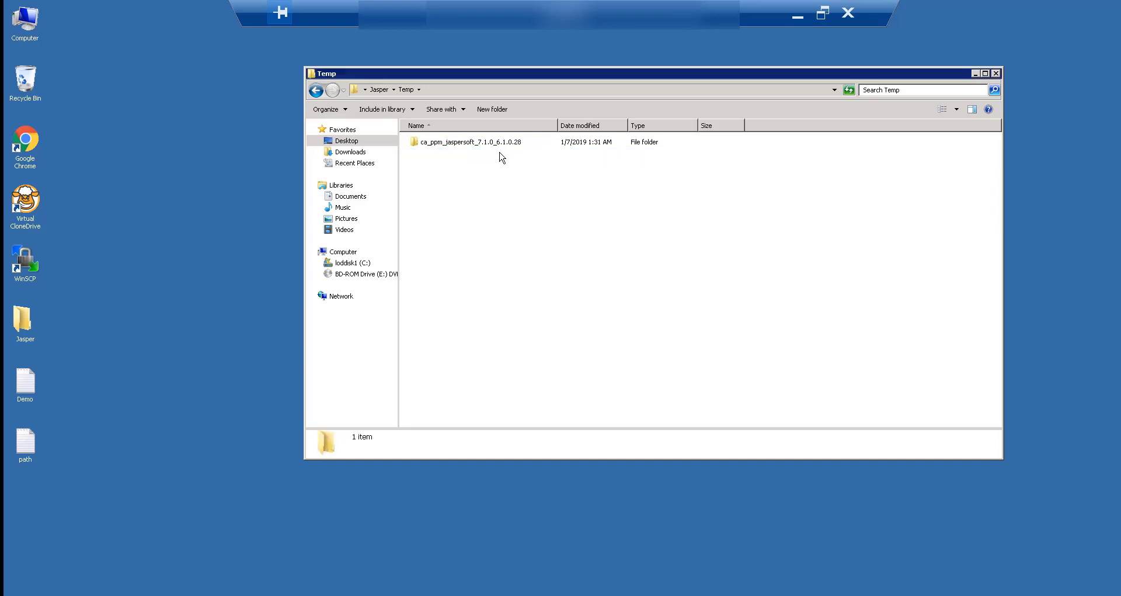
Move all 15 extracted ca_ppm_jaspersoft_7.1.0_6.1.0.28 items up into the Temp folder.
double_click(516, 148)
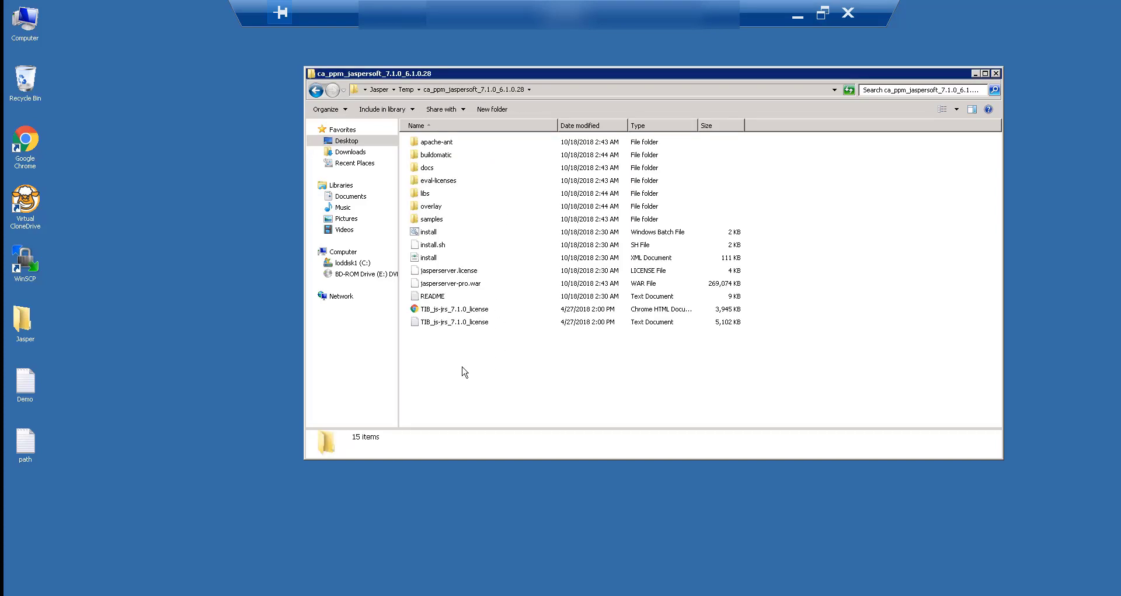
key("ctrl+a")
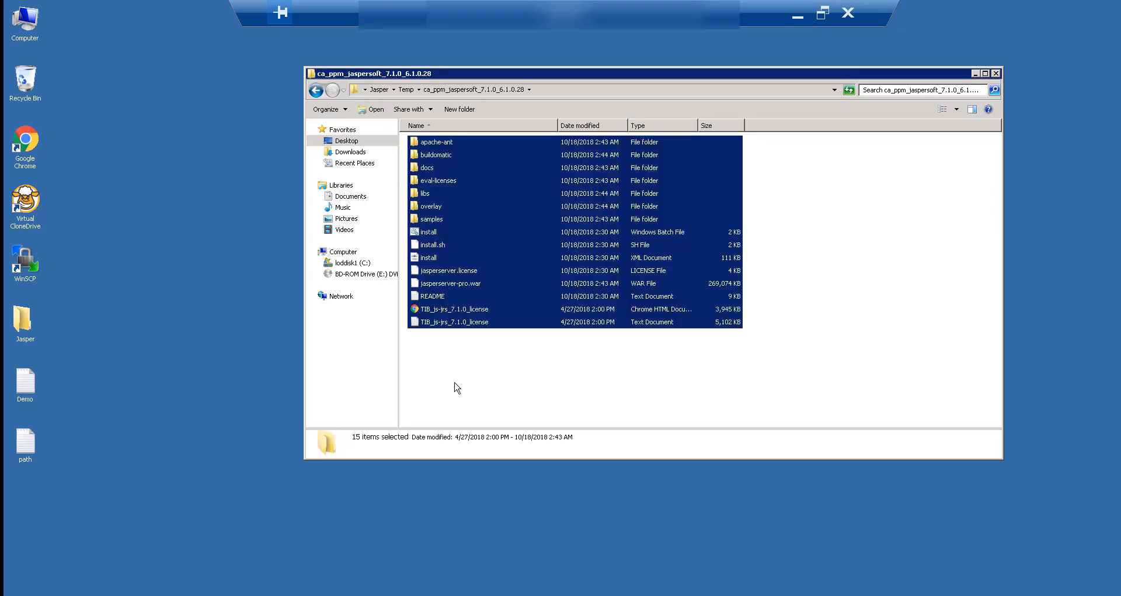
key("ctrl+x")
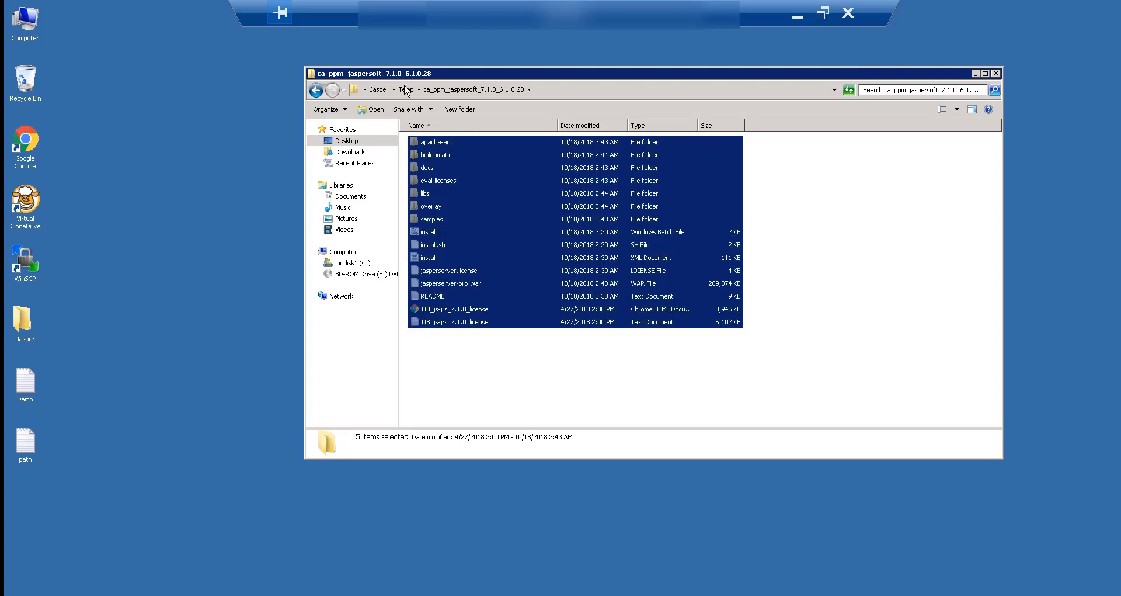
left_click(406, 89)
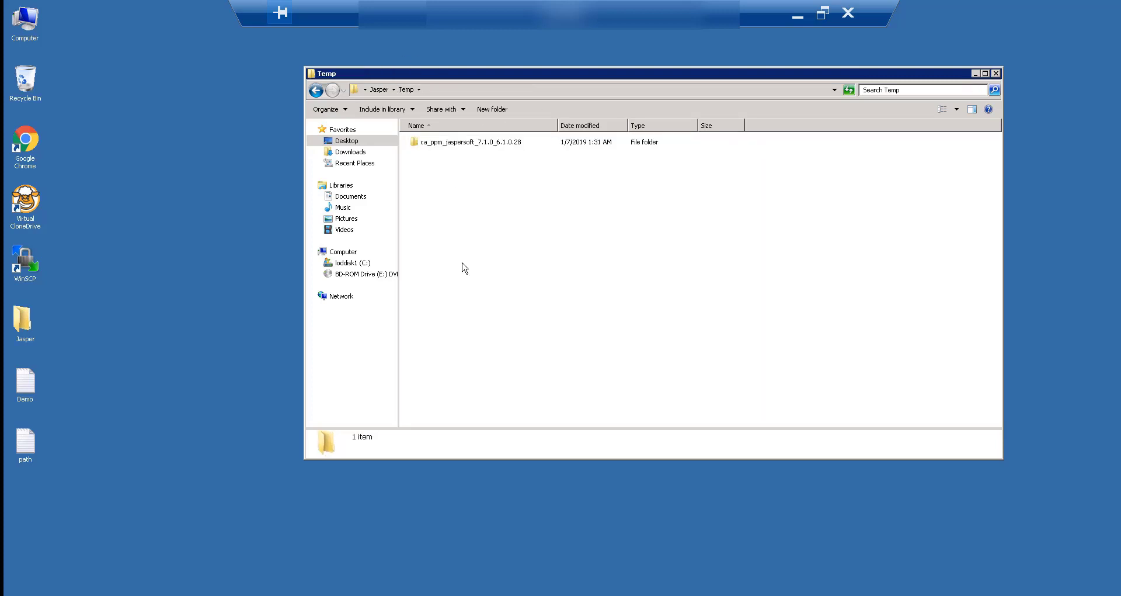
key("ctrl+v")
left_click(481, 169)
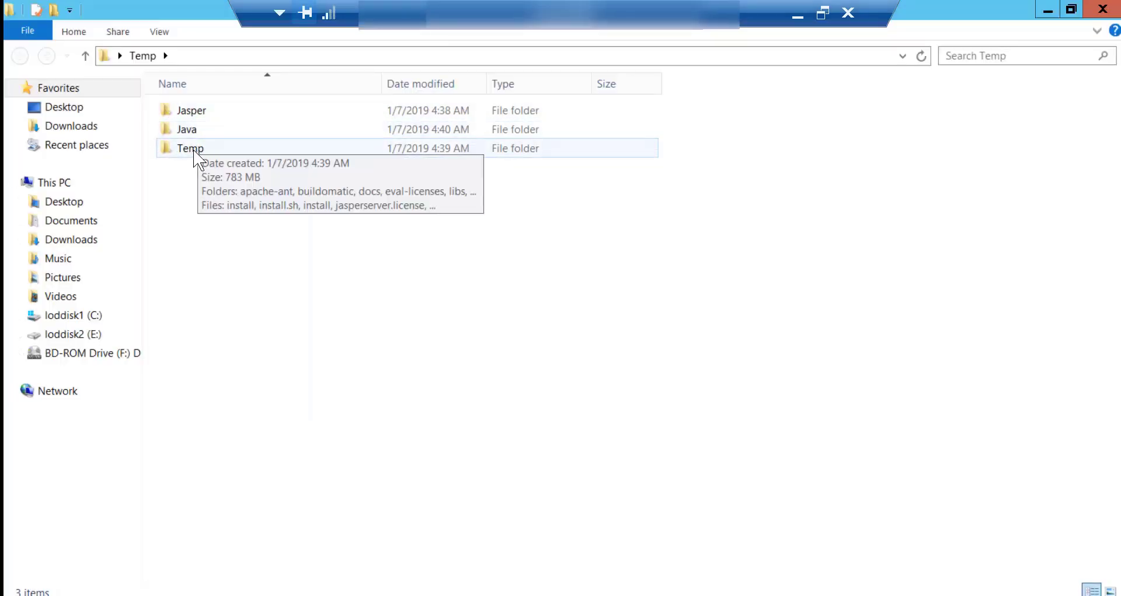
Set the JAVA_HOME system variable to the JDK path C:\Java\jdk1.8.0_171.
left_click(196, 150)
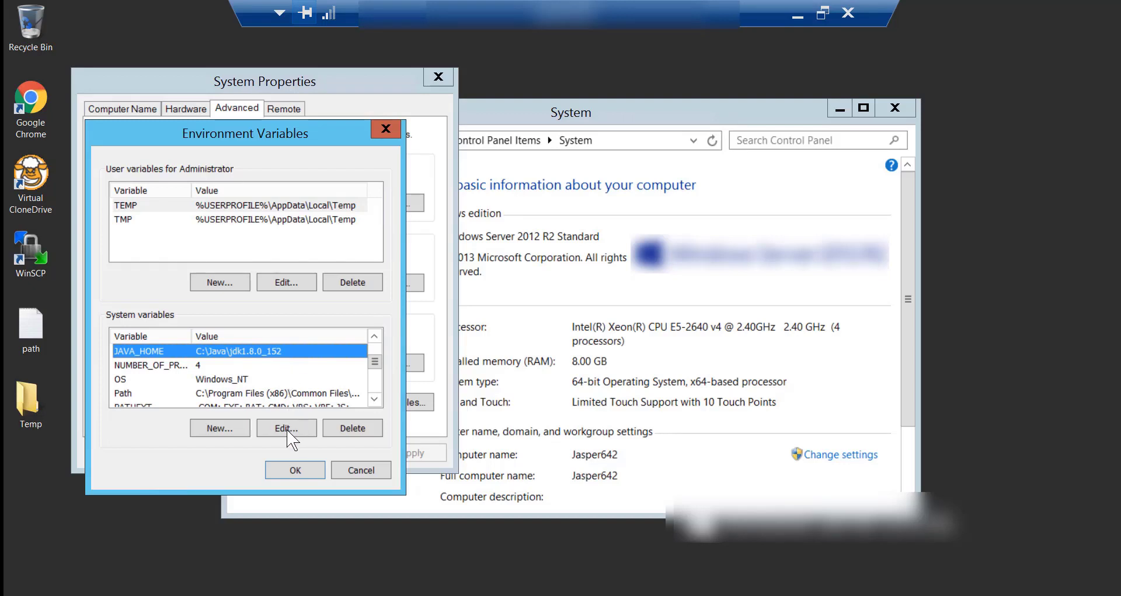
left_click(287, 429)
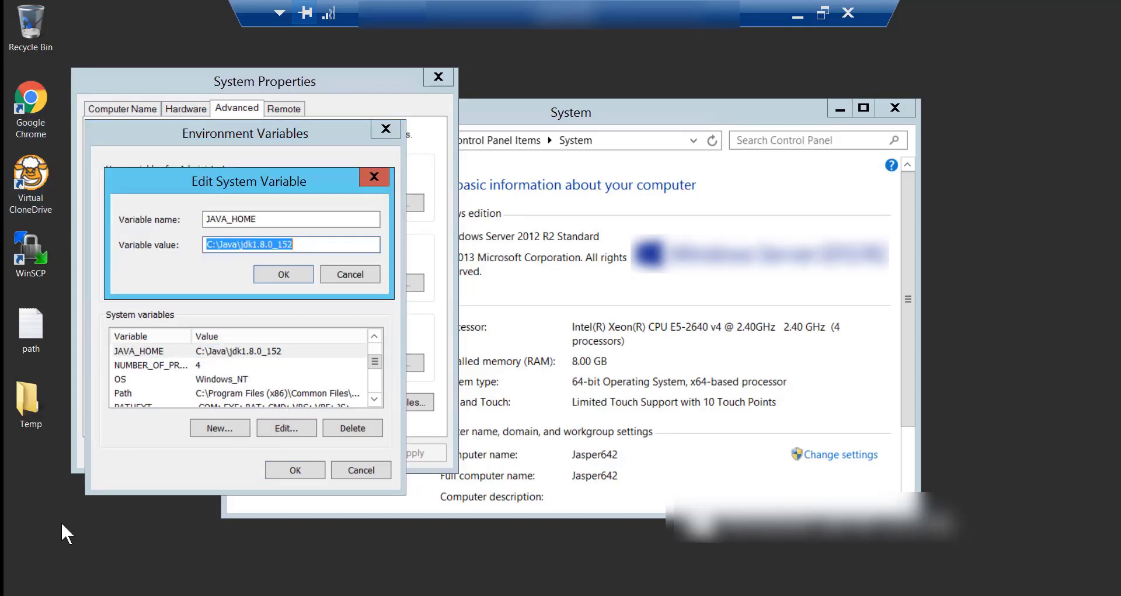
double_click(32, 404)
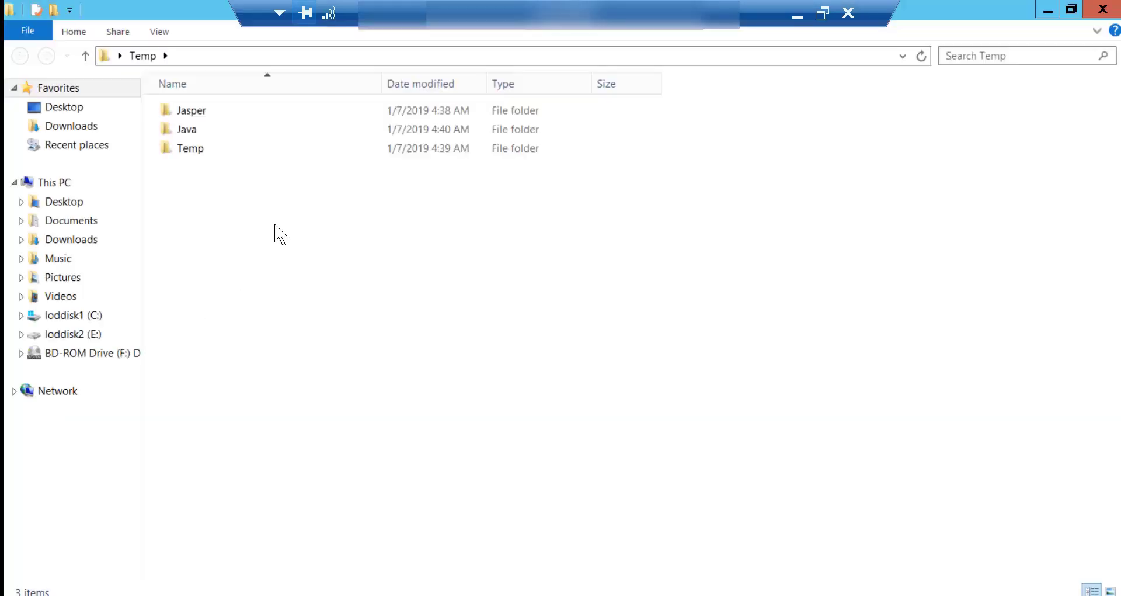
left_click(416, 57)
key("ctrl+v")
key("Return")
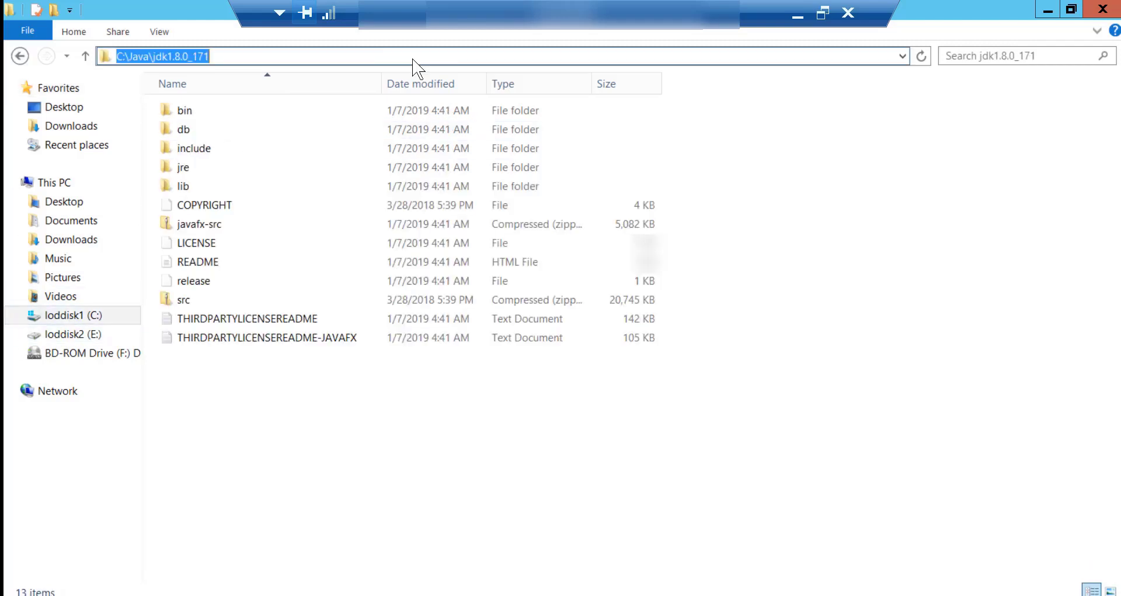
left_click(1046, 10)
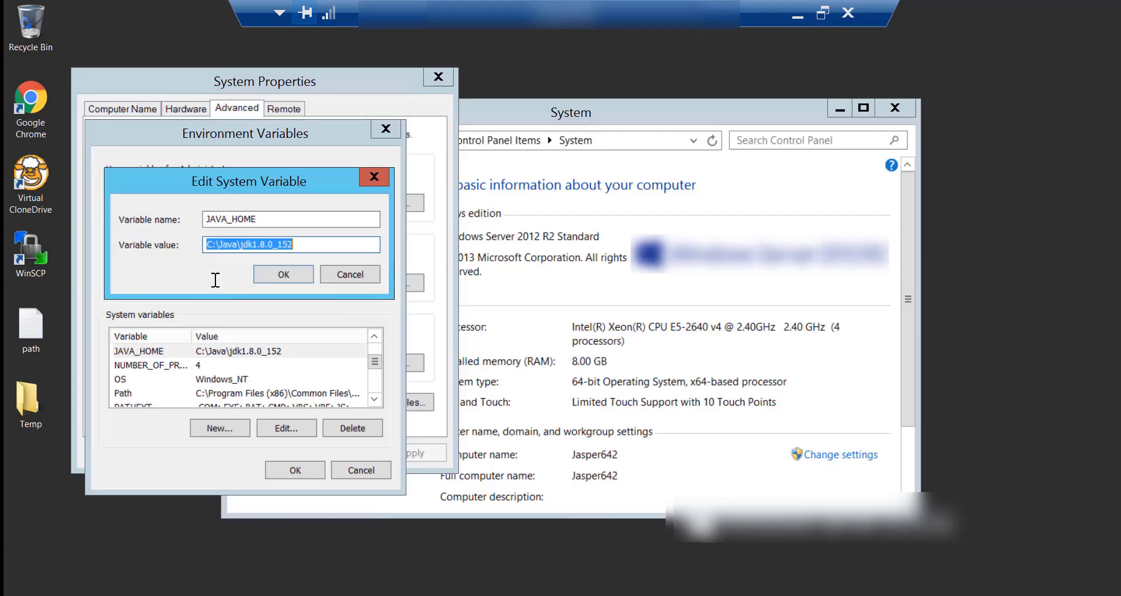
key("ctrl+v")
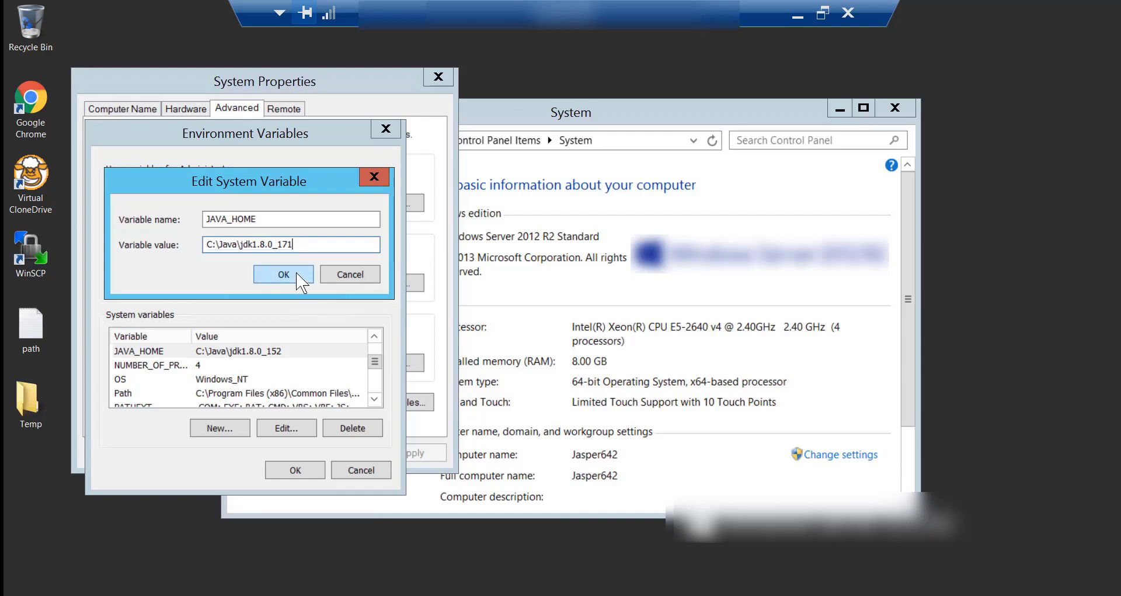
left_click(298, 274)
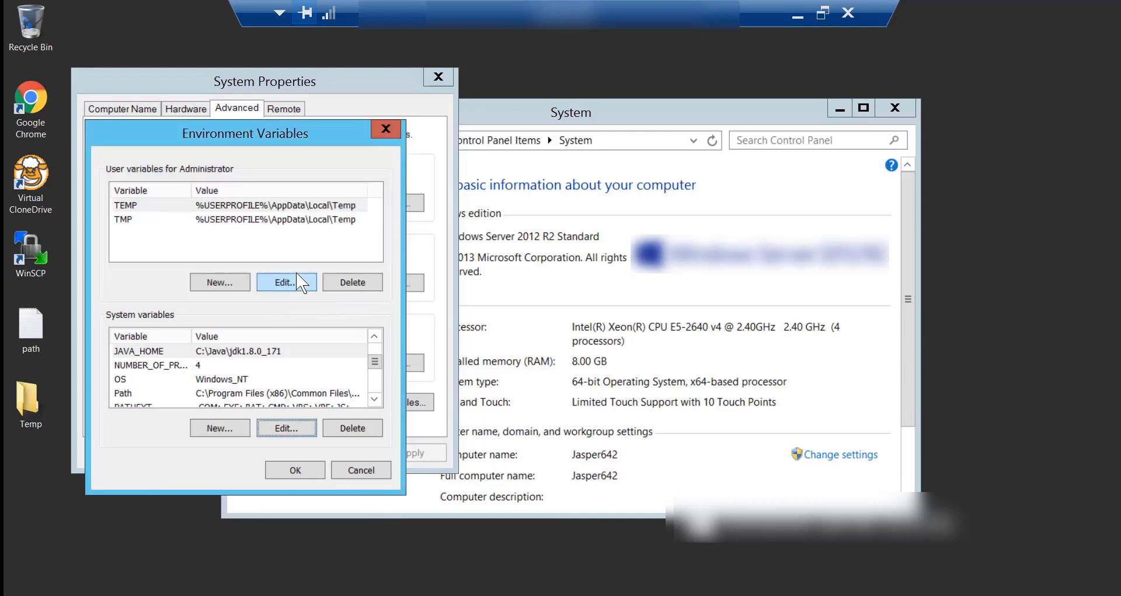
left_click(168, 353)
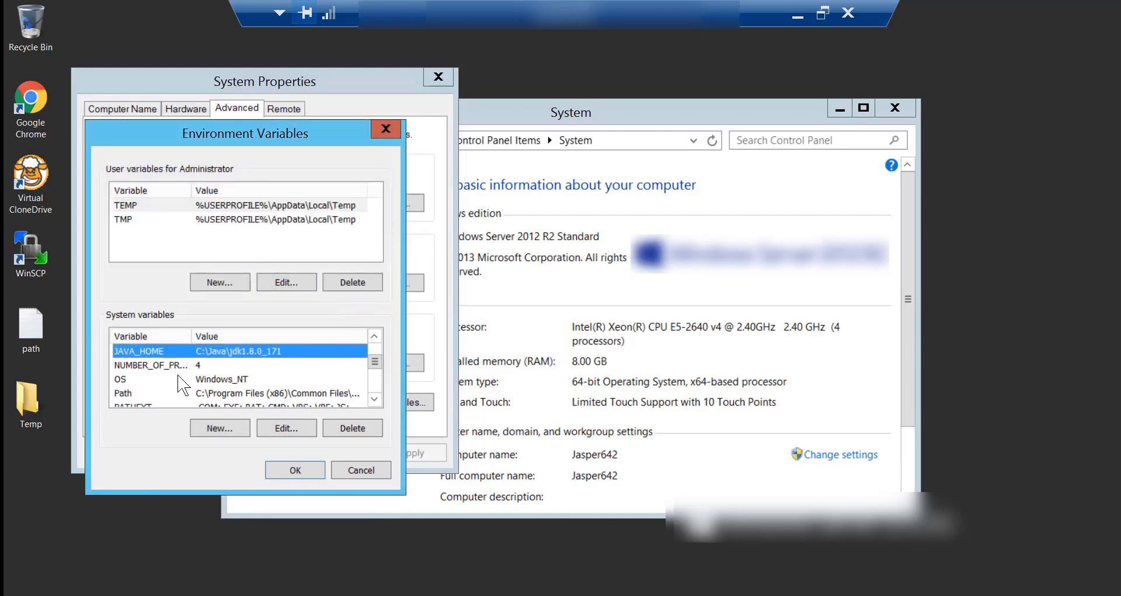
Check the Path variable's value and close the environment variables without saving.
left_click(150, 392)
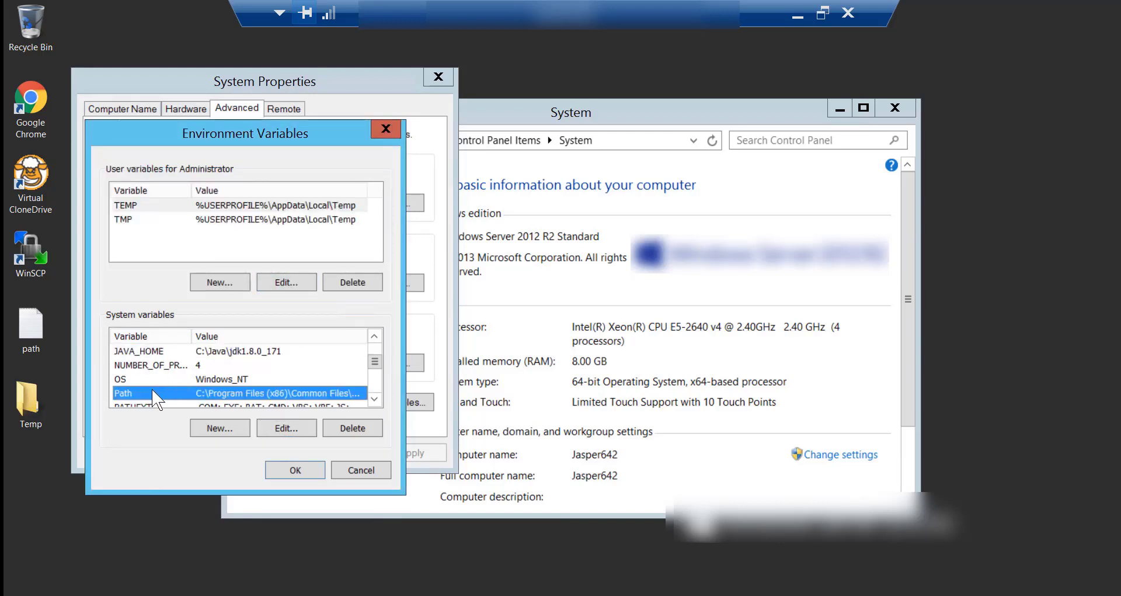
left_click(286, 427)
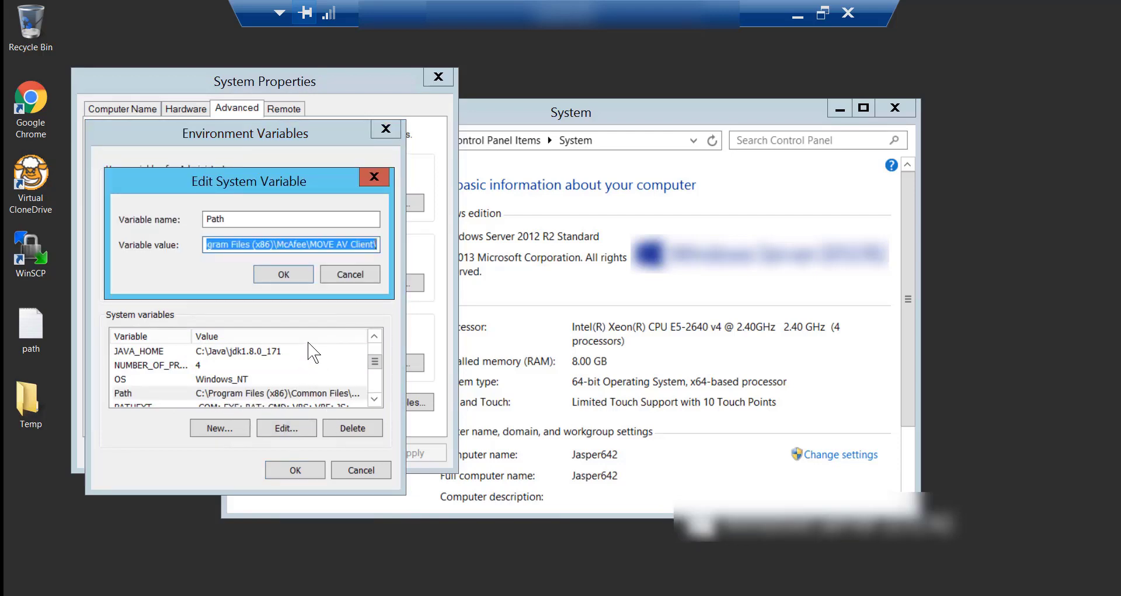
key("Escape")
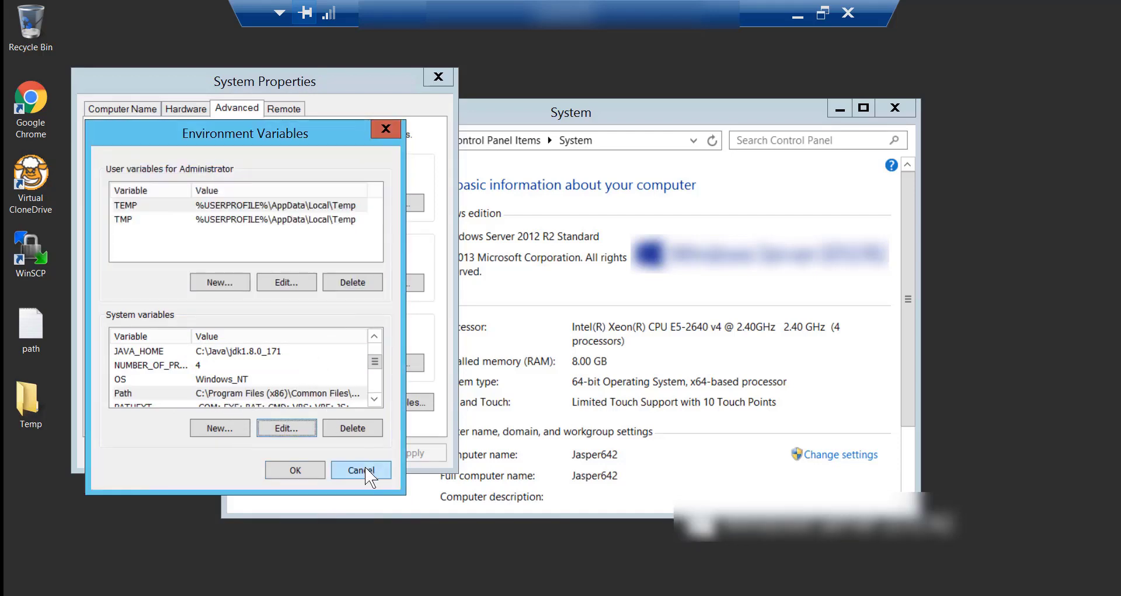
left_click(361, 469)
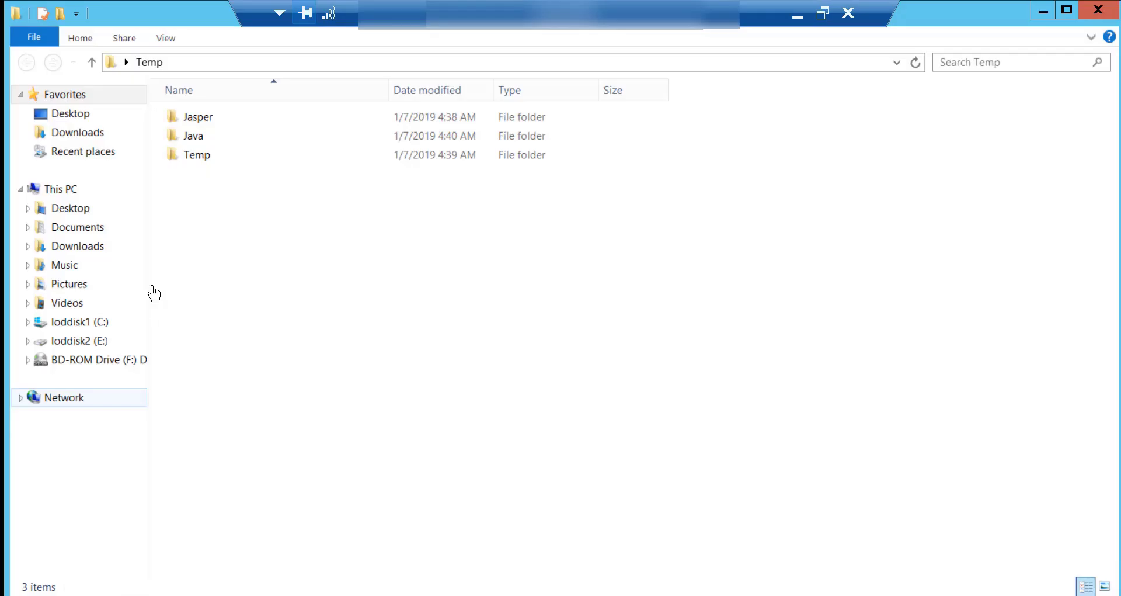
Open a command prompt in the Temp\Temp folder using cmd in the address bar.
double_click(194, 157)
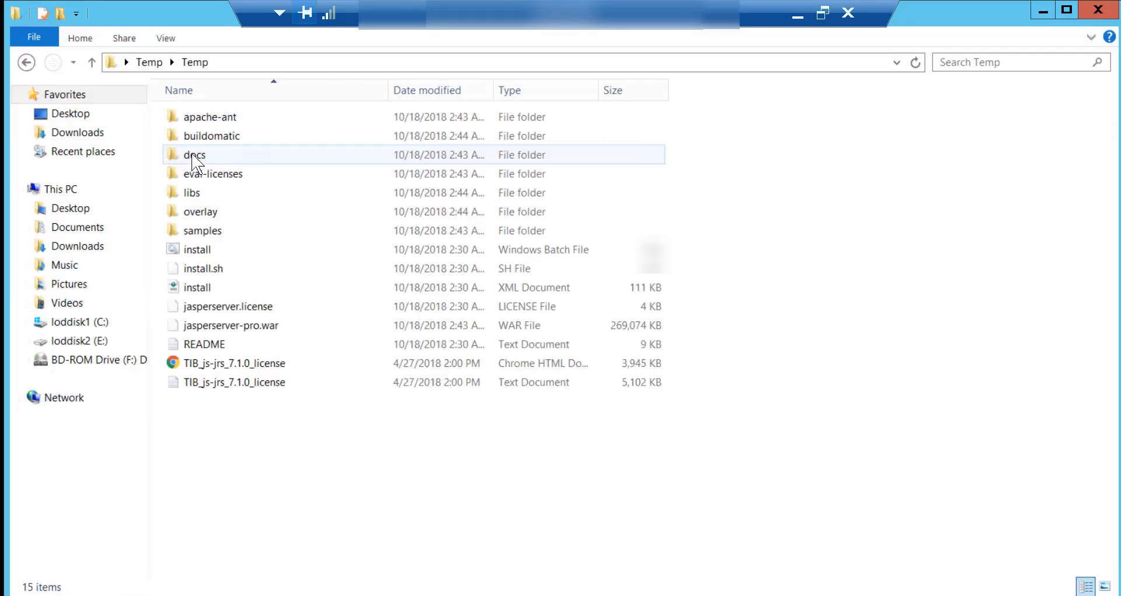
left_click(263, 60)
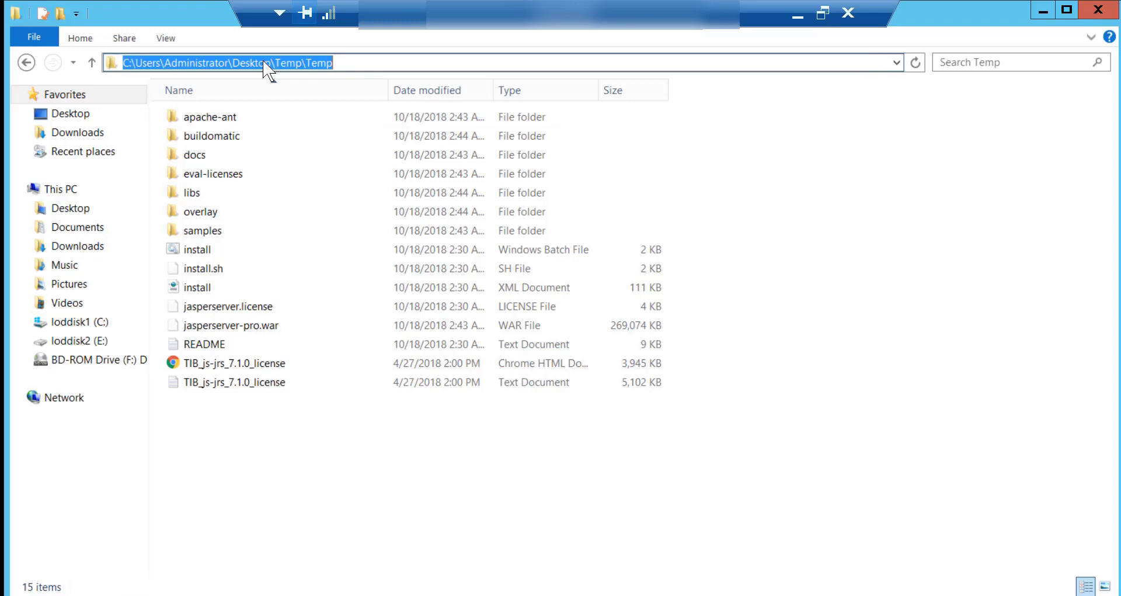
type("cmd")
key("Return")
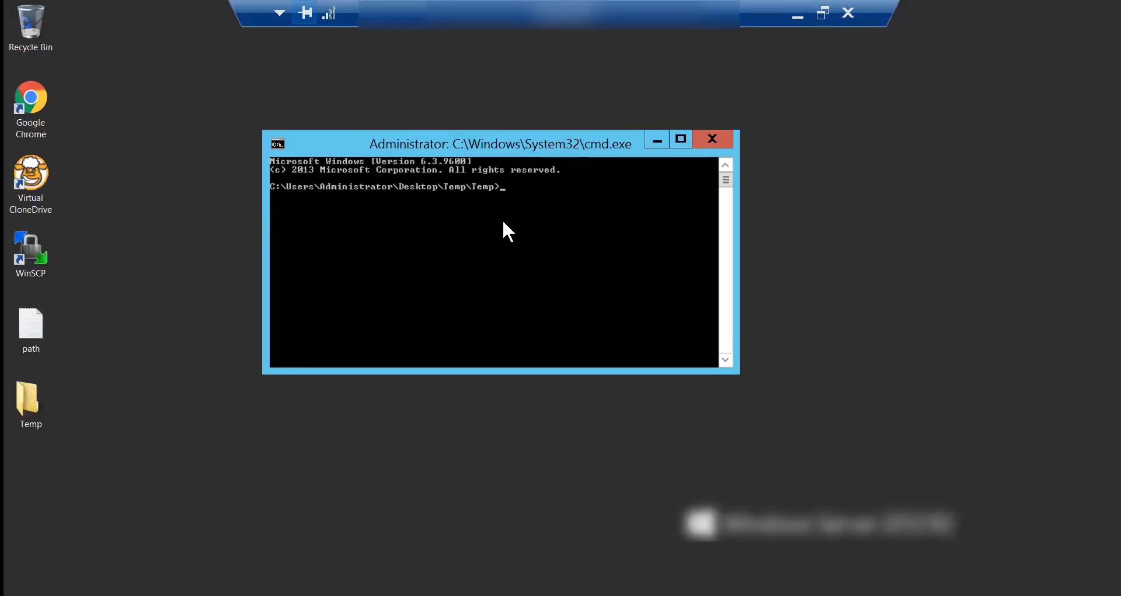
Run the Jaspersoft install script and choose option 1, Fresh Installation.
type("install")
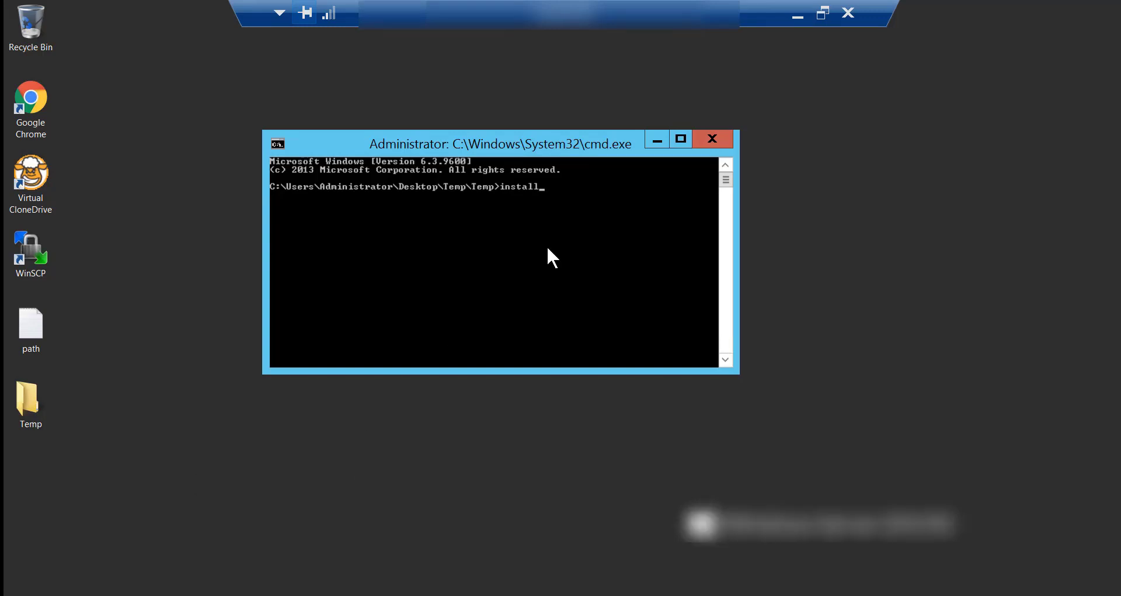
key("Return")
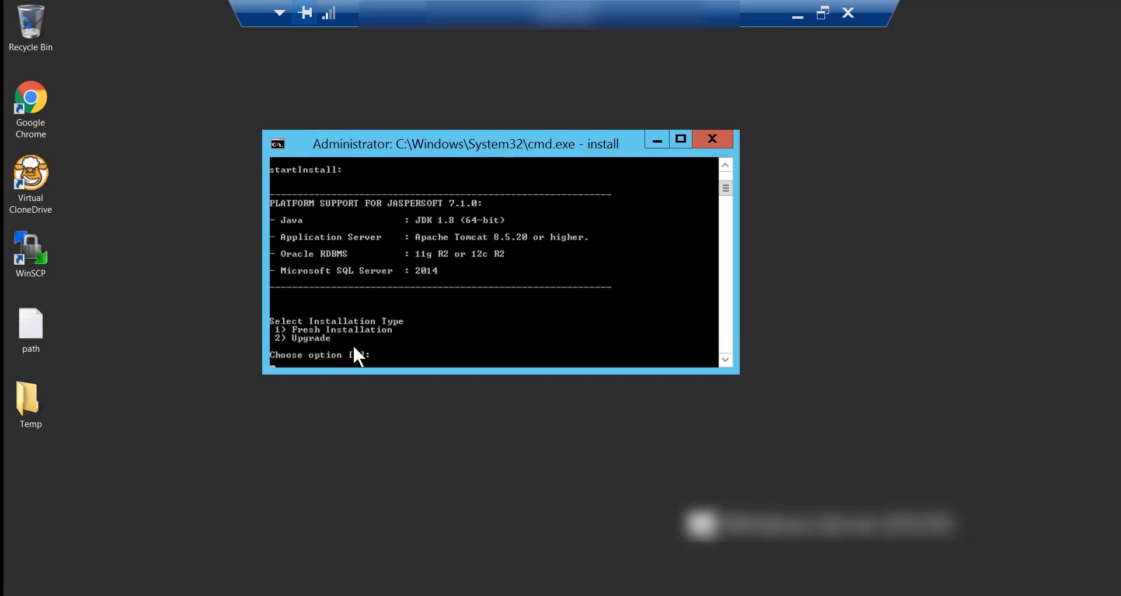
scroll(352, 344, "down", 1)
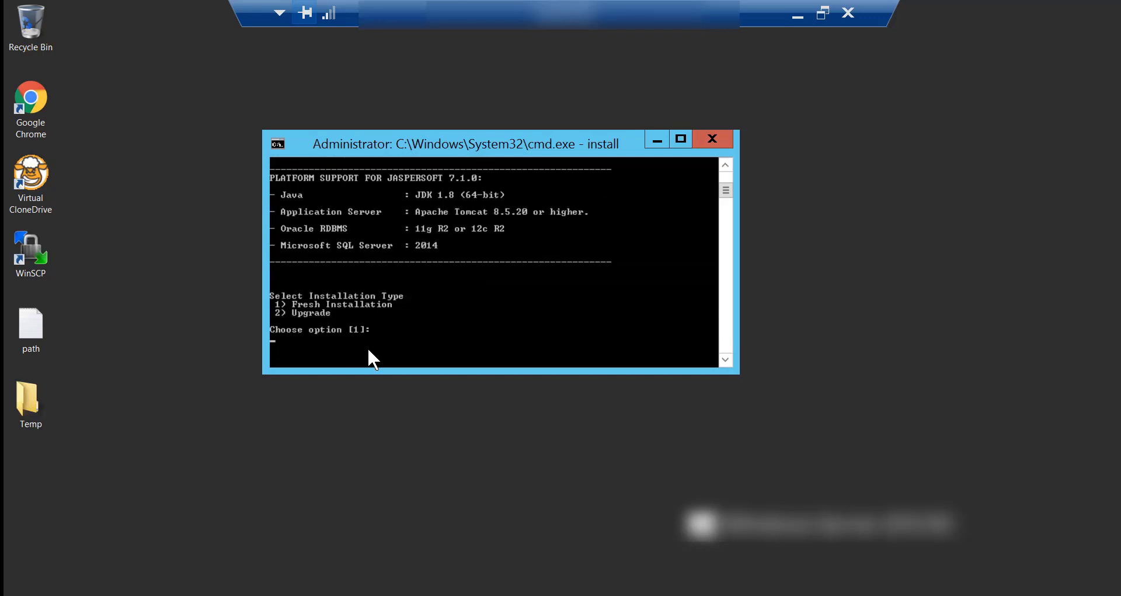
type("1")
key("Return")
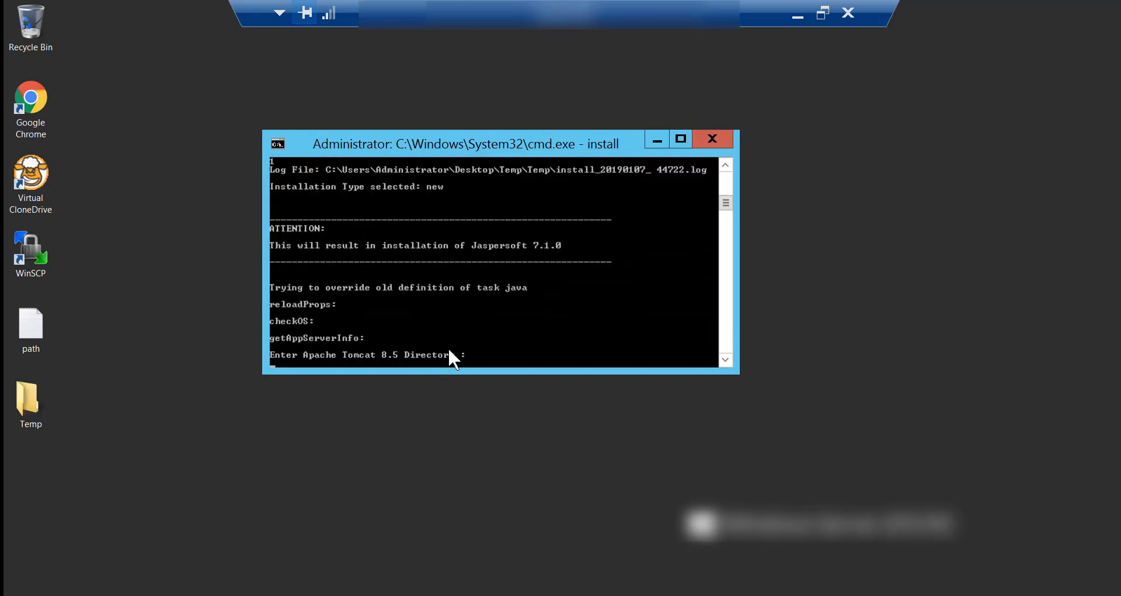
Enter C:\Jasper7 as the installer's Tomcat directory.
double_click(20, 405)
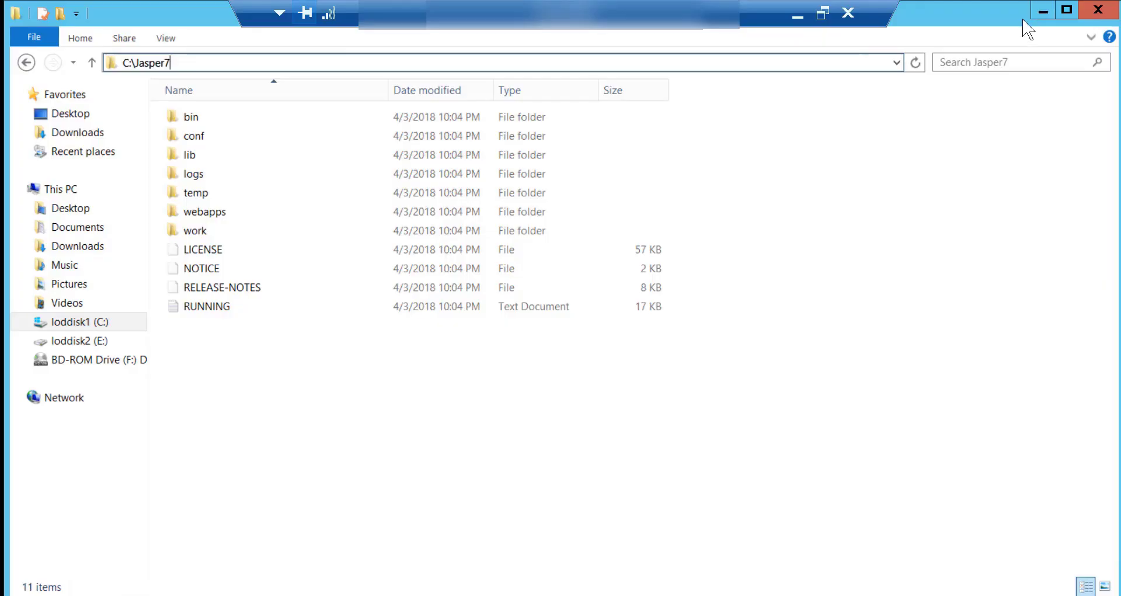
left_click(1098, 10)
right_click(445, 345)
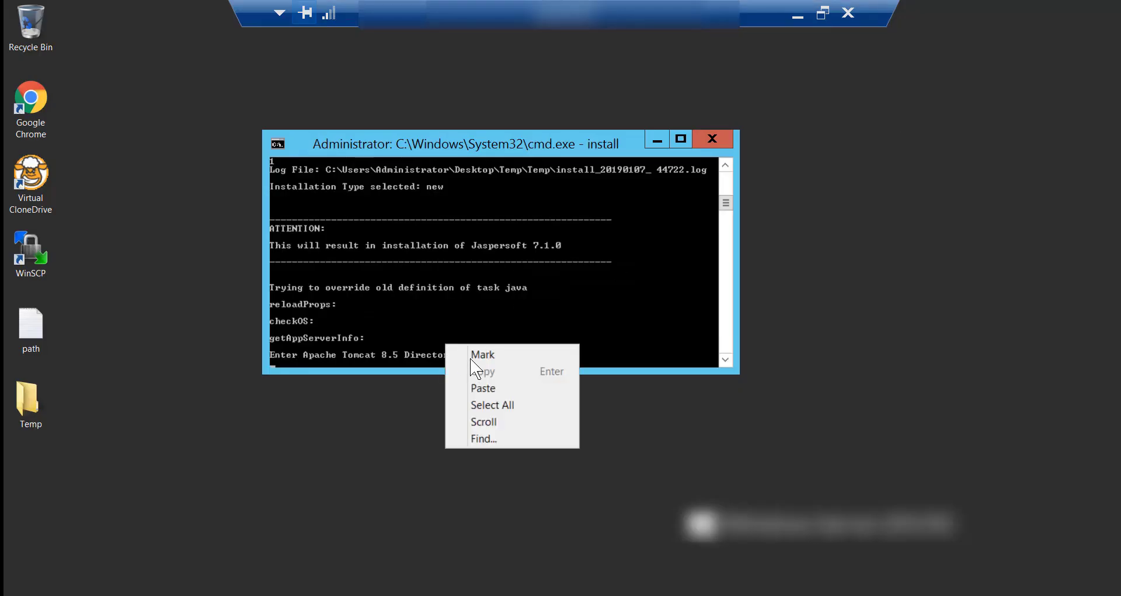
left_click(488, 387)
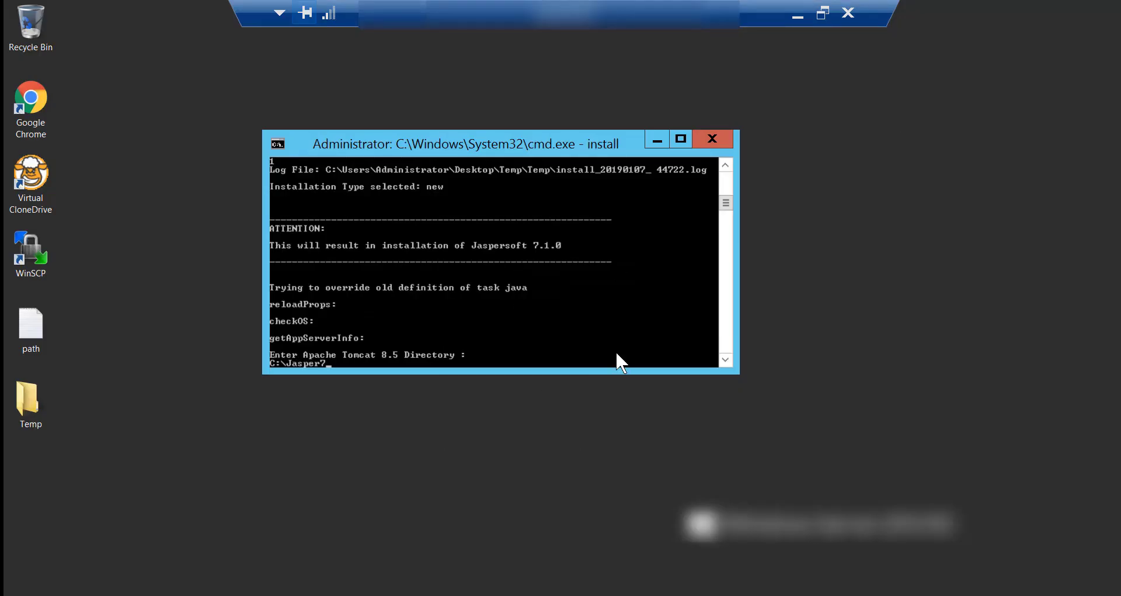
key("Return")
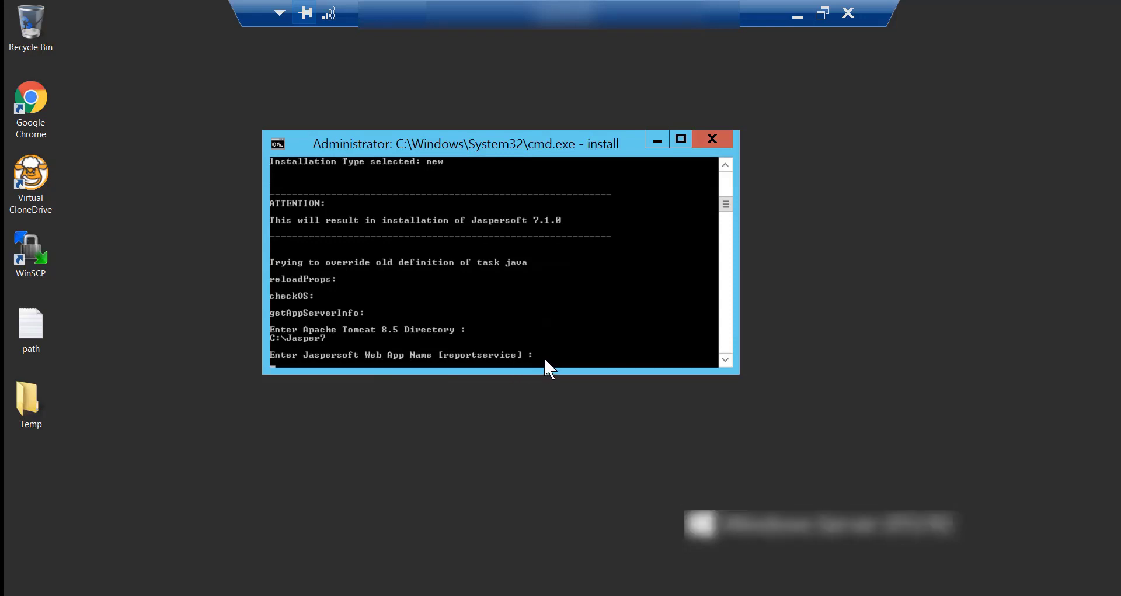
Set the web app name to report and port to 8090, and decline email configuration.
type("report")
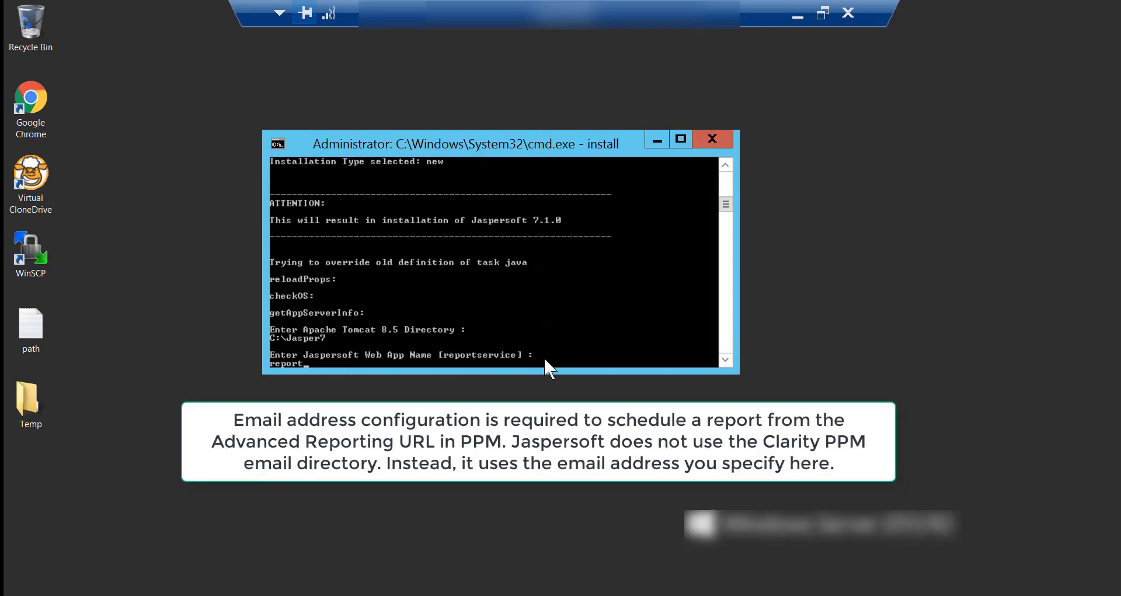
key("Return")
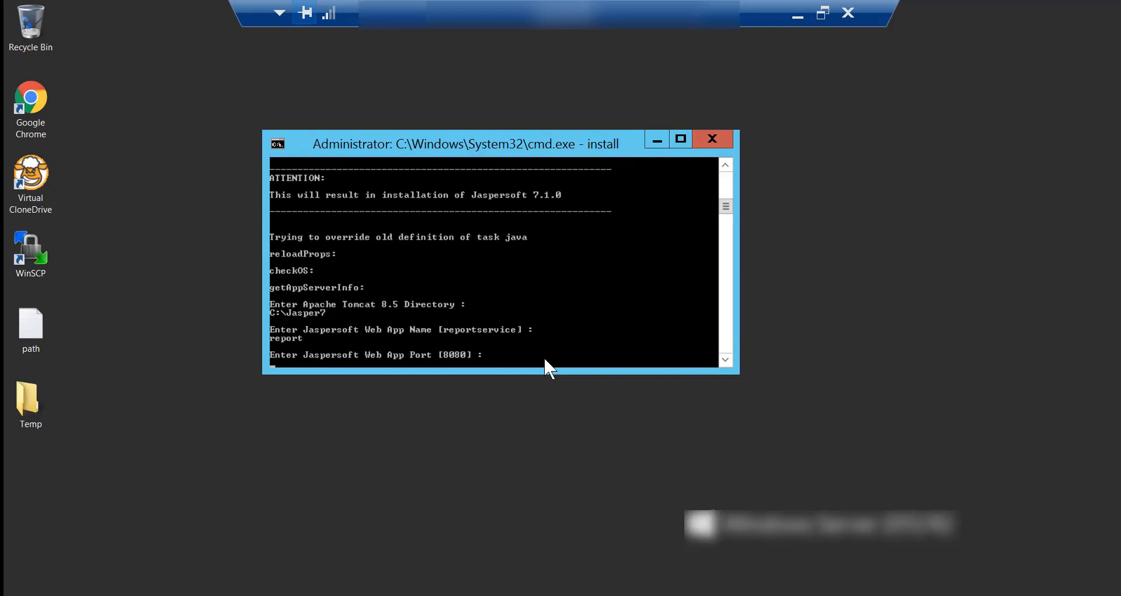
type("8090")
key("Return")
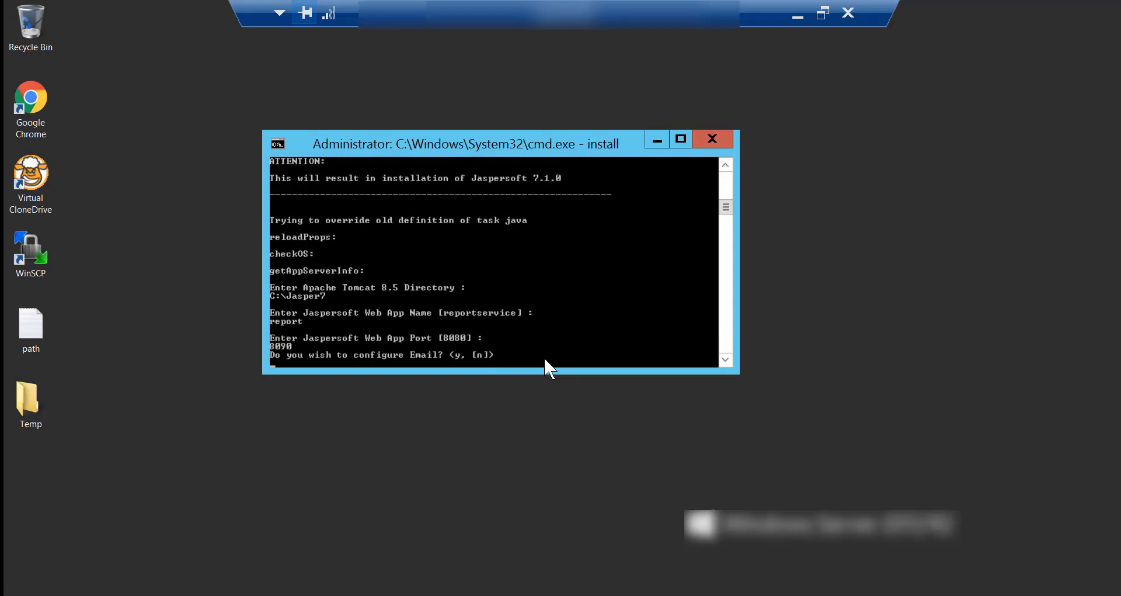
type("n")
key("Return")
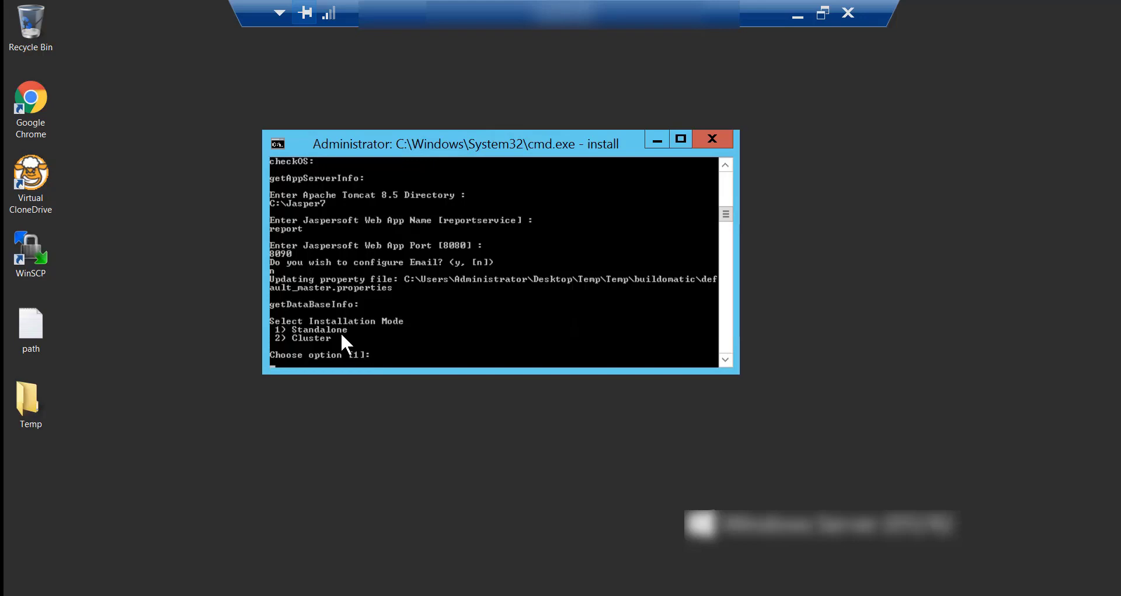
Answer 1 to choose Standalone installation mode, Oracle database type and Oracle Standalone database.
type("1")
key("Return")
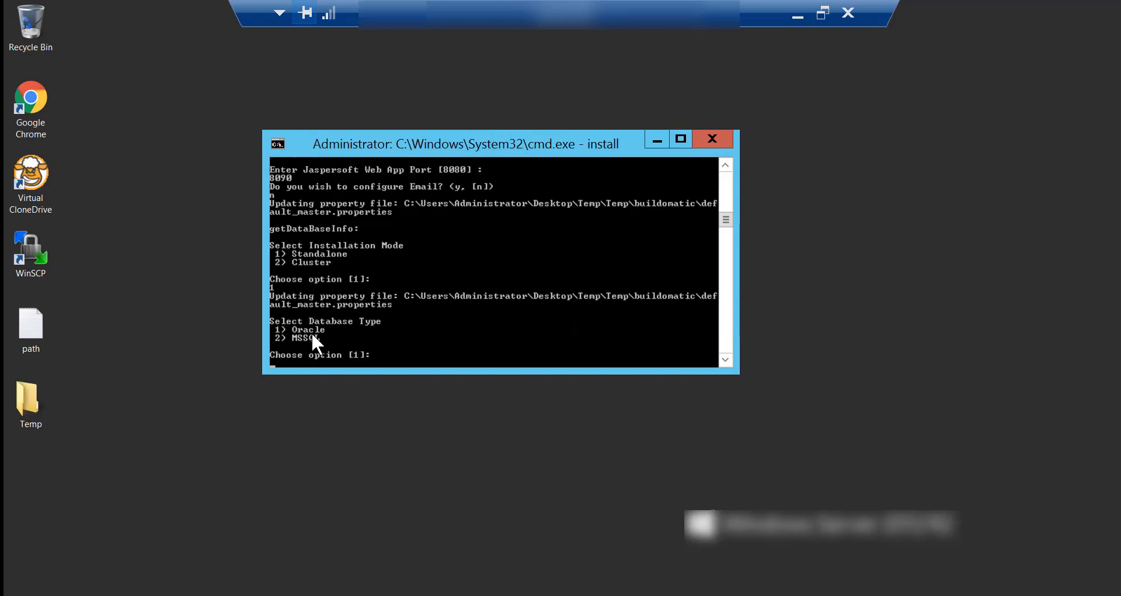
type("1")
key("Return")
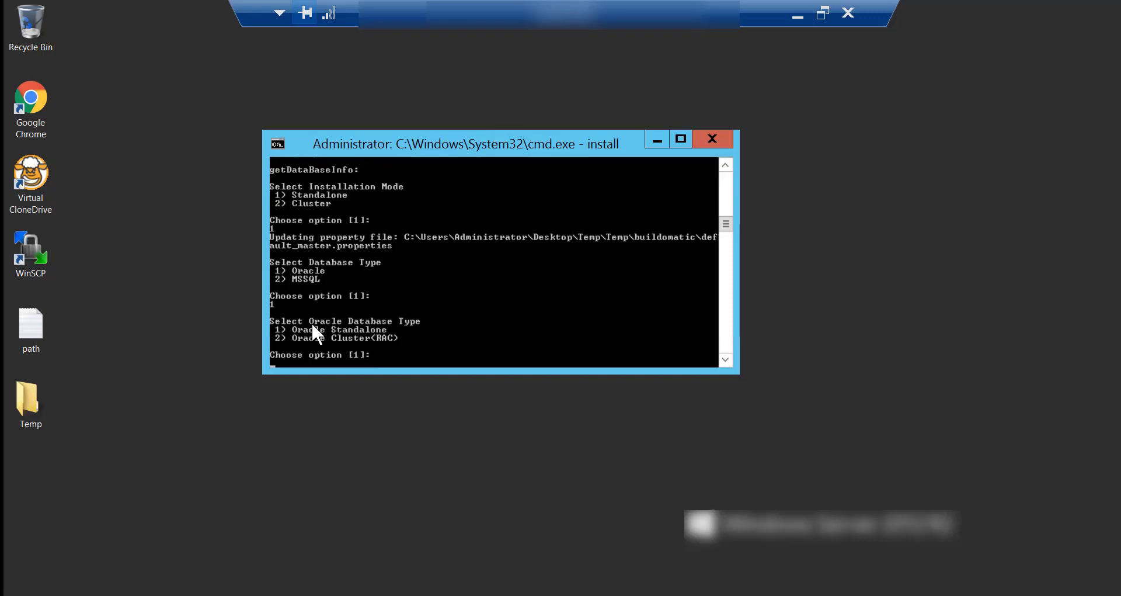
type("1")
key("Return")
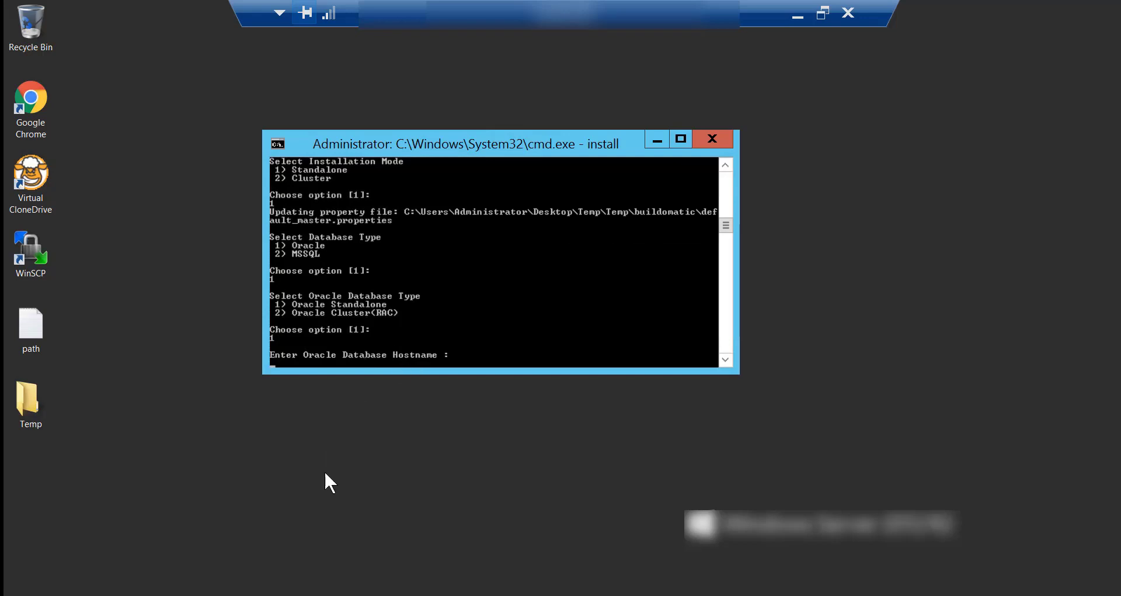
Copy claritydb2.ca.com from the Notepad++ notes and submit it as the database hostname.
left_click(277, 591)
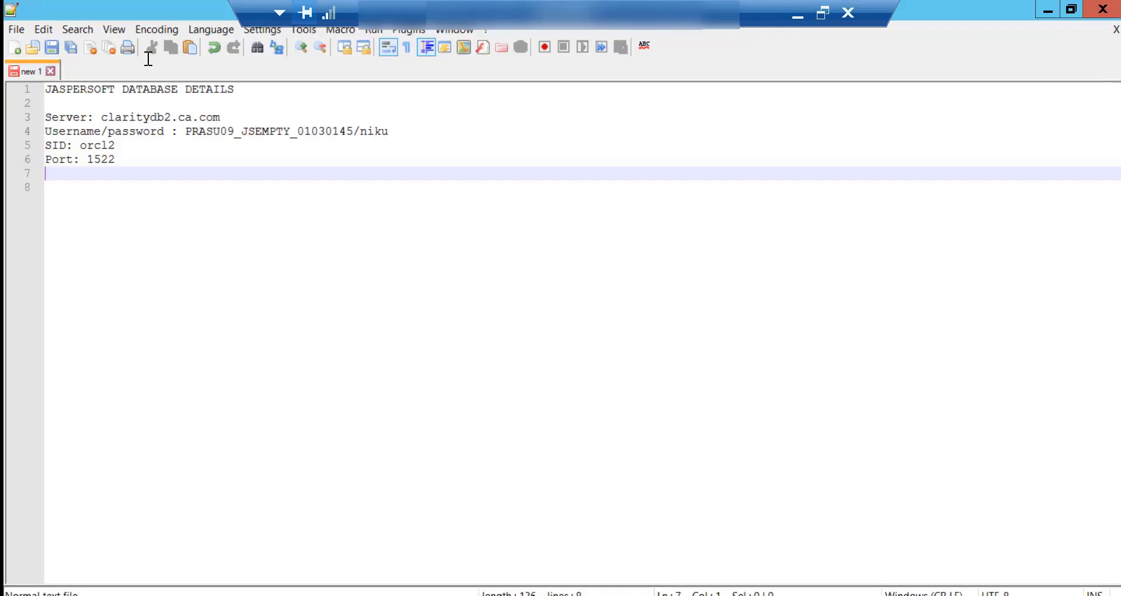
left_click_drag(101, 117, 221, 119)
key("super+c")
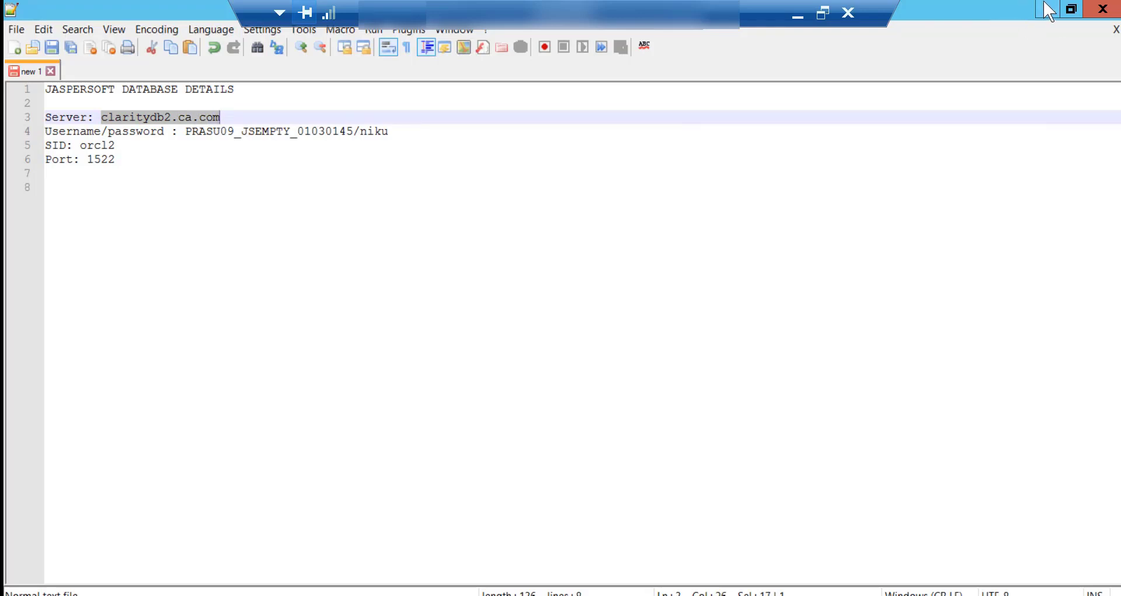
left_click(1048, 10)
right_click(491, 352)
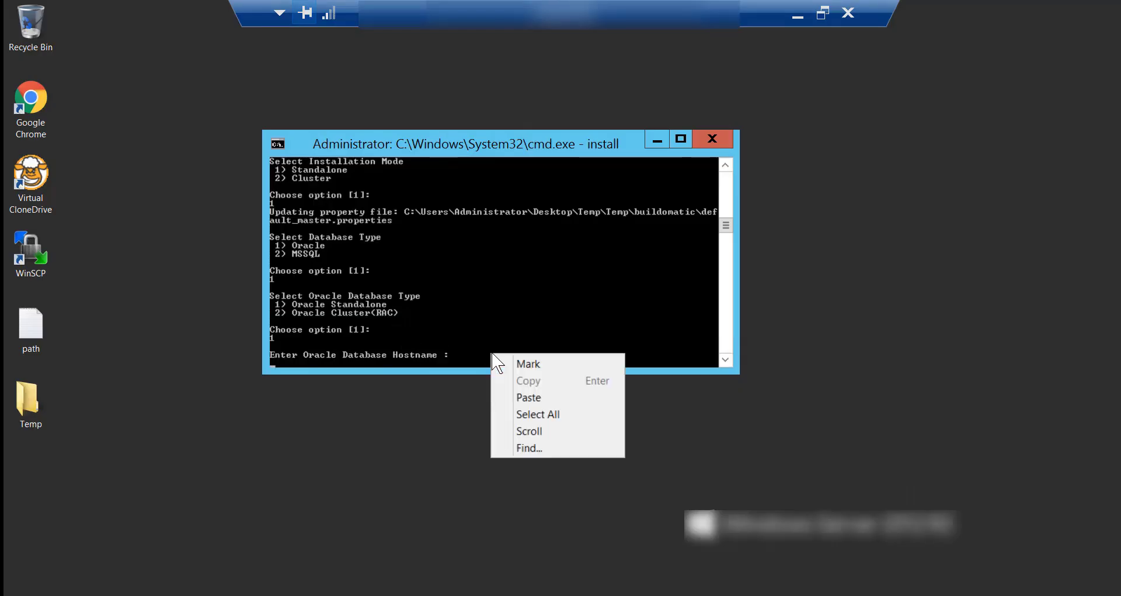
left_click(527, 397)
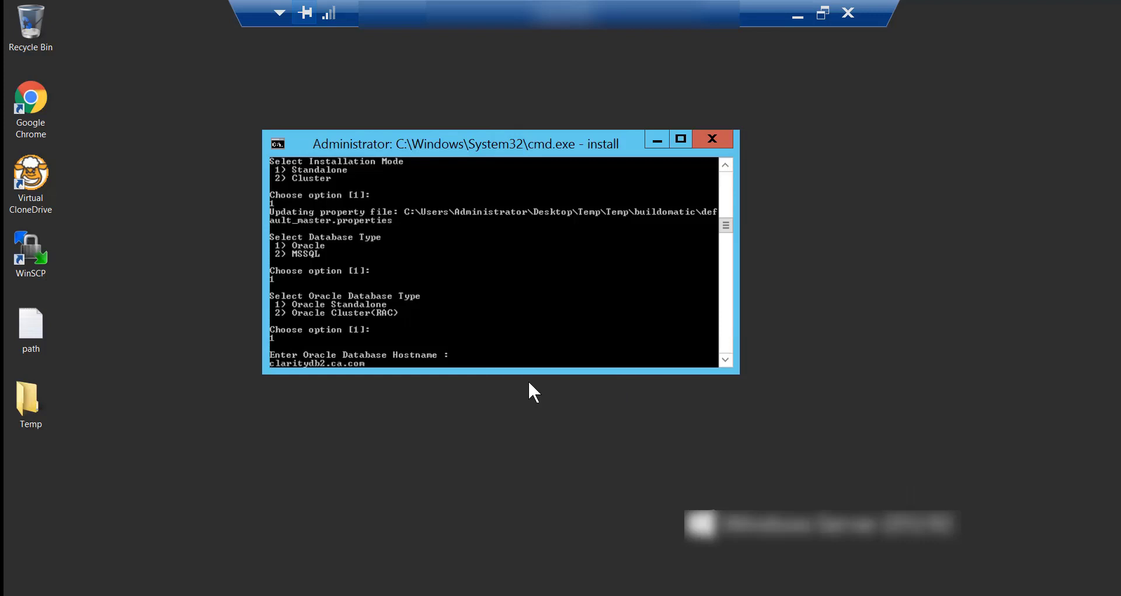
key("Return")
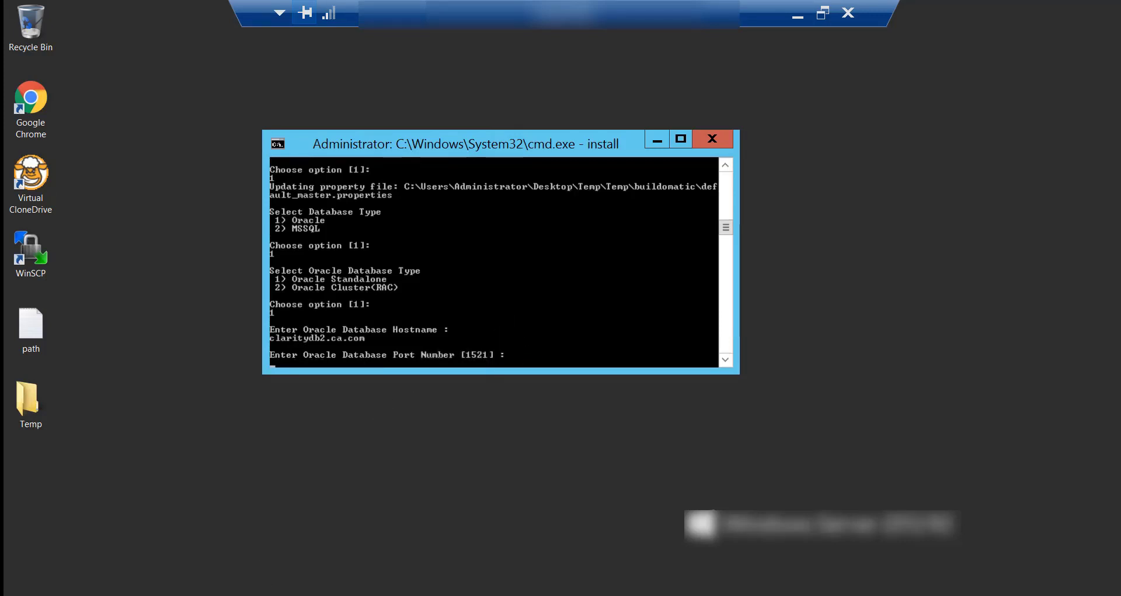
Enter port 1522, accept the default username, enter the database password, and paste SID orcl2.
type("1522")
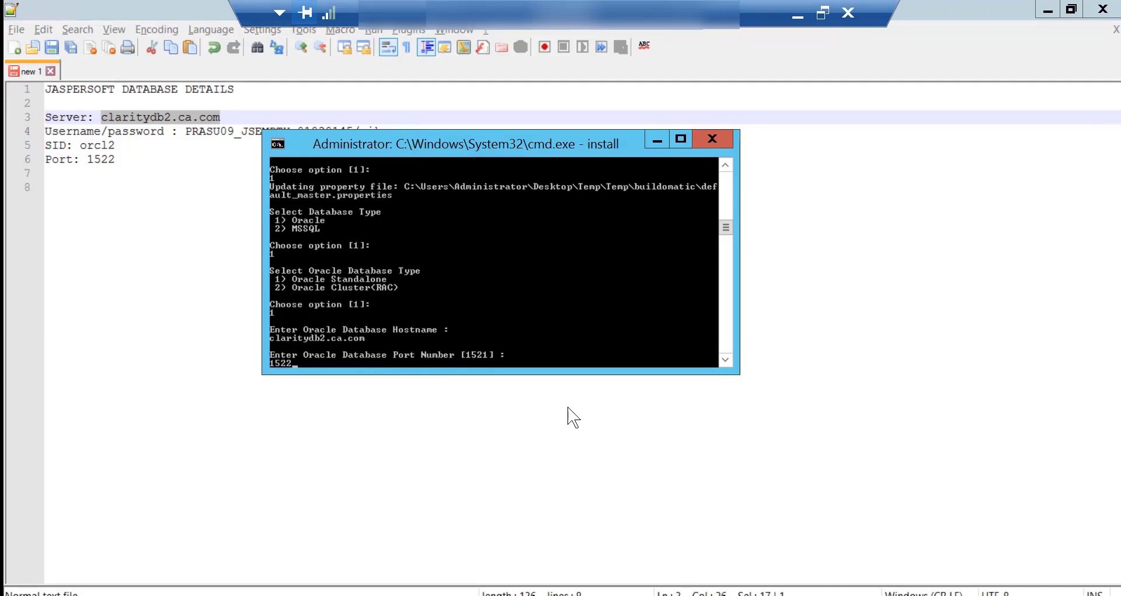
key("Return")
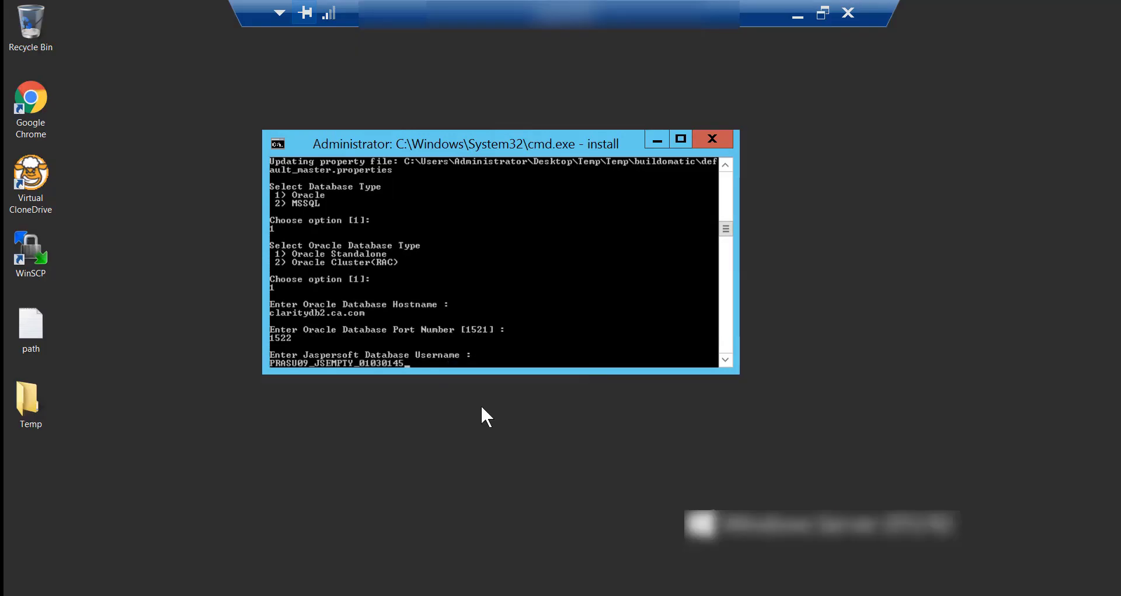
key("Return")
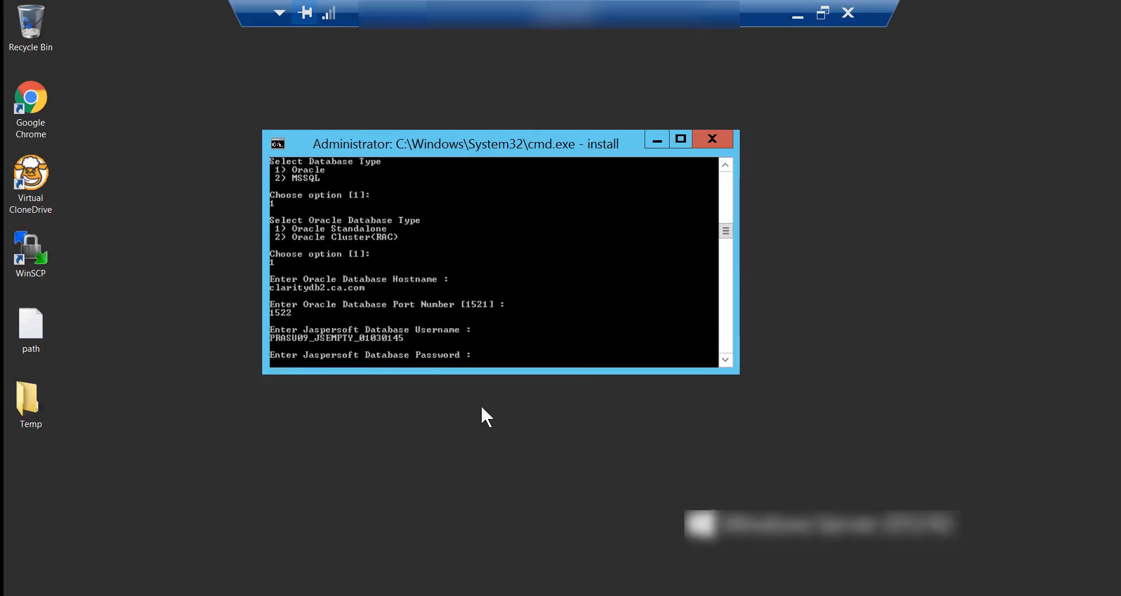
type("niku")
key("Return")
right_click(484, 311)
left_click(516, 355)
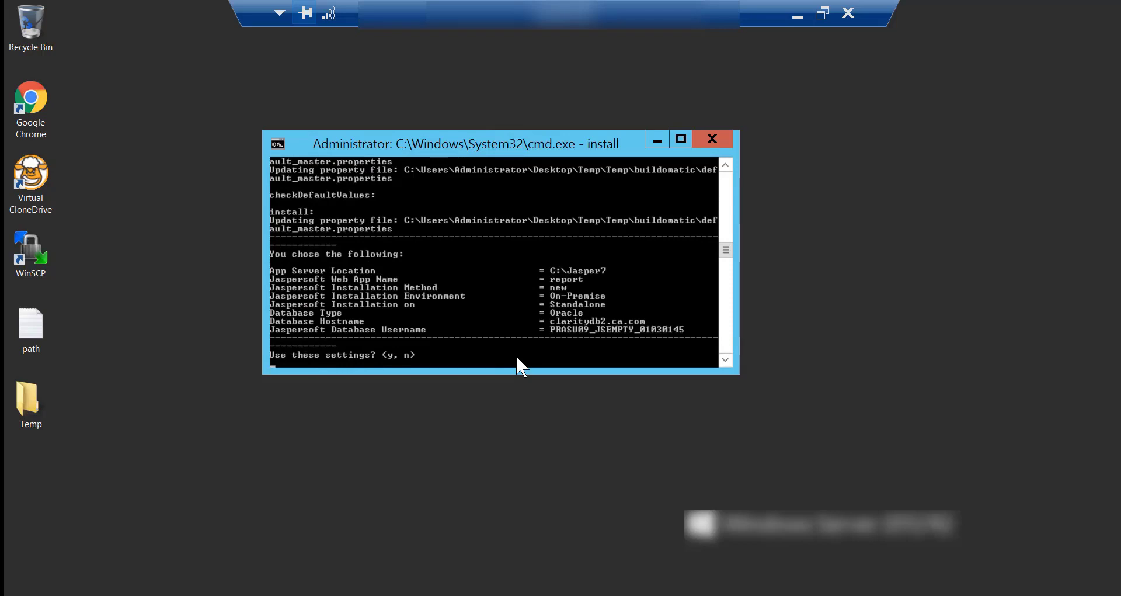
Answer y to 'Use these settings?' and let the Jaspersoft install run to BUILD SUCCESSFUL.
type("y")
key("Return")
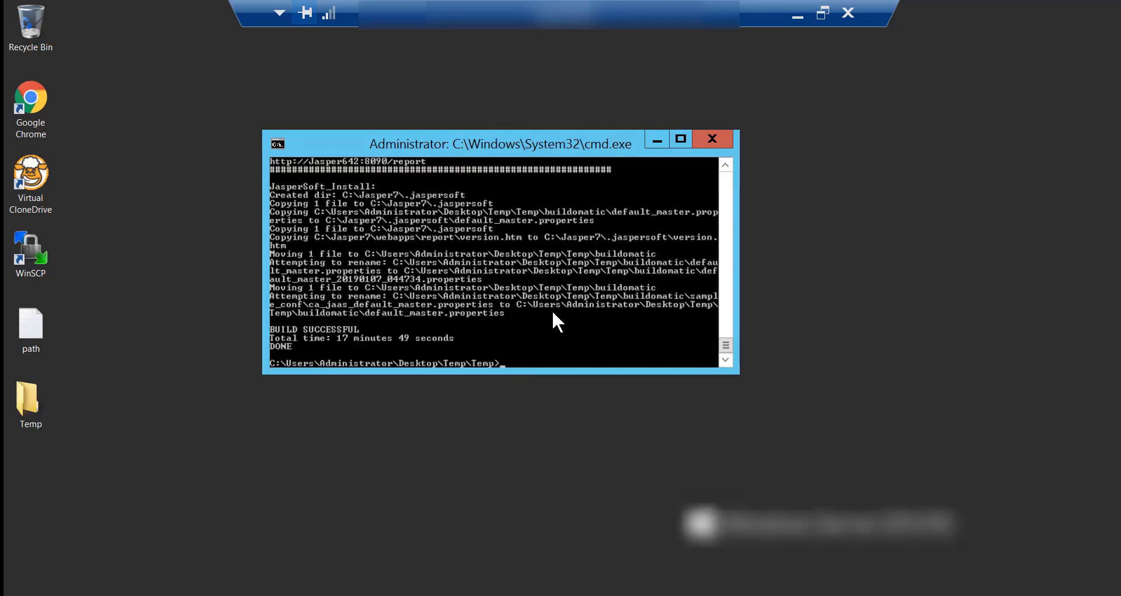
Open install_20190107_44722.log from Desktop\Temp\Temp in Notepad++.
double_click(29, 402)
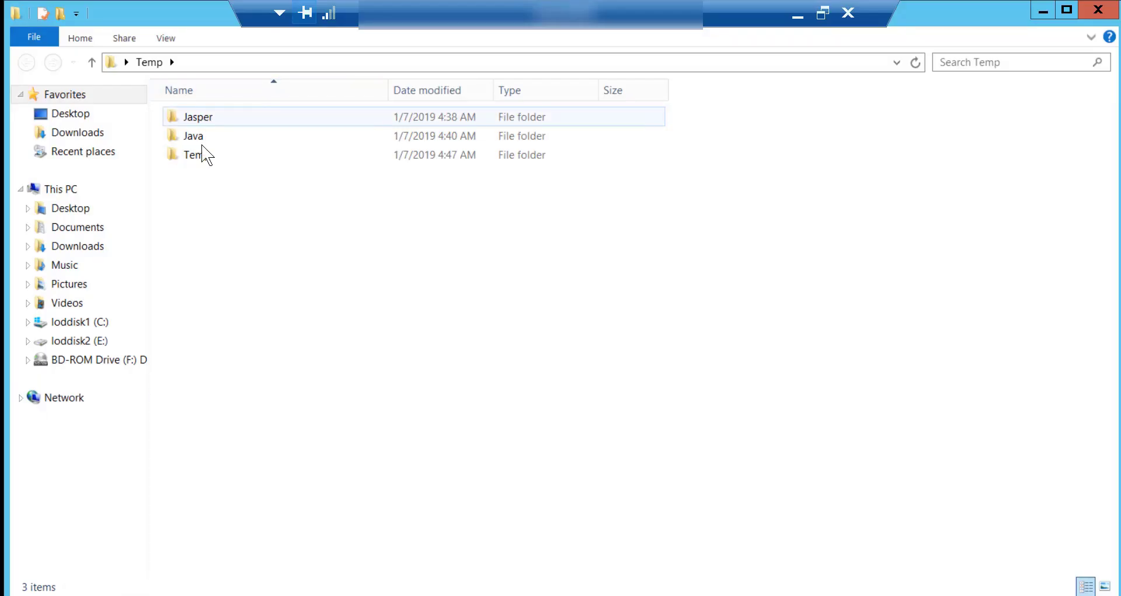
double_click(202, 151)
left_click(248, 306)
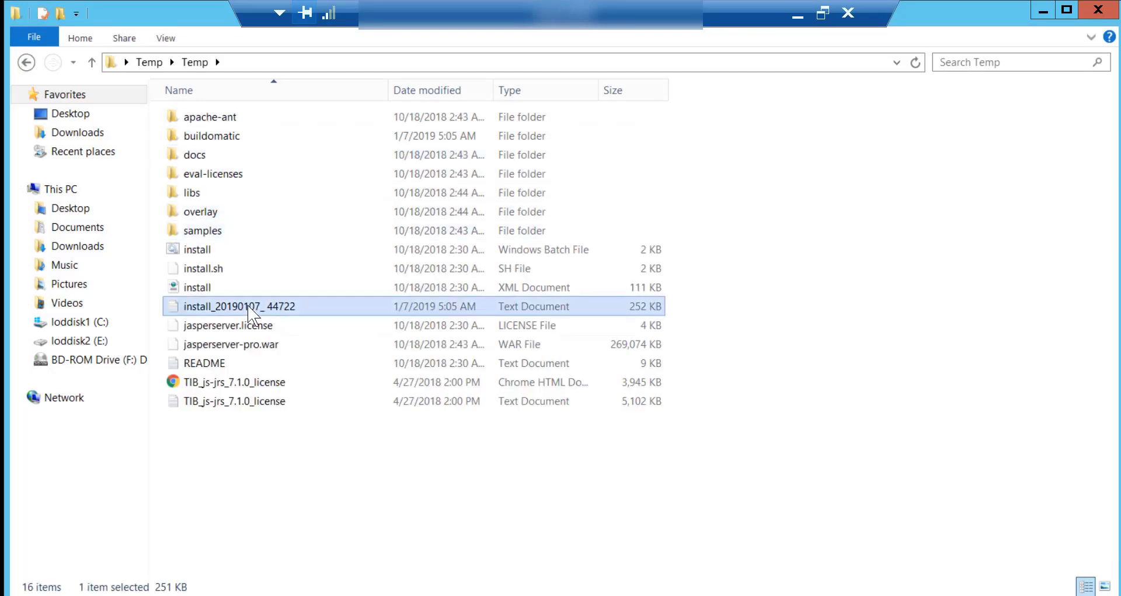
right_click(249, 306)
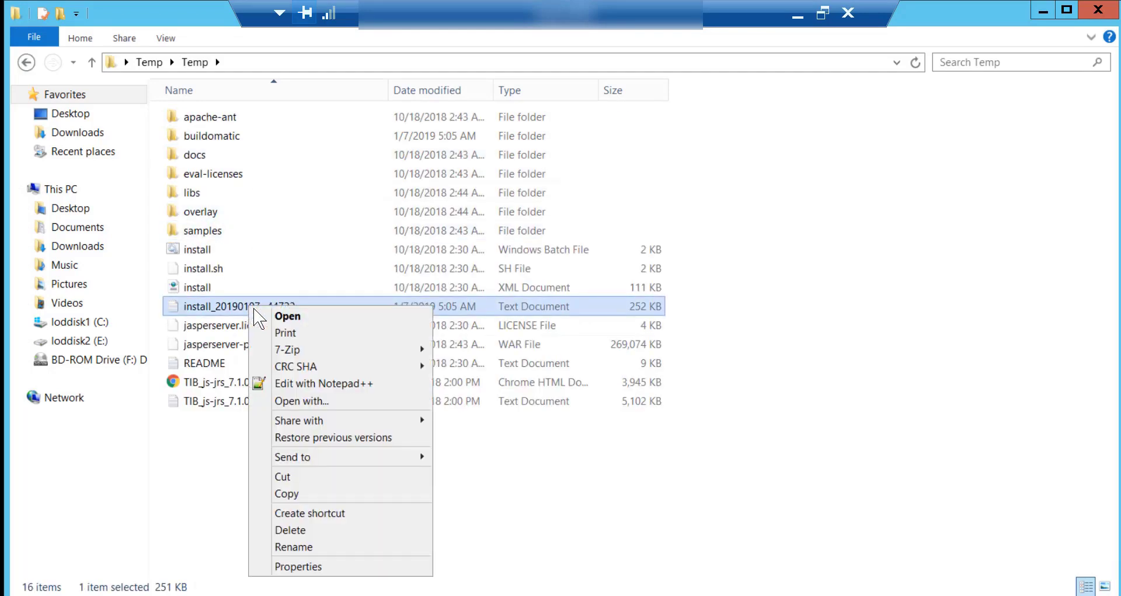
left_click(309, 383)
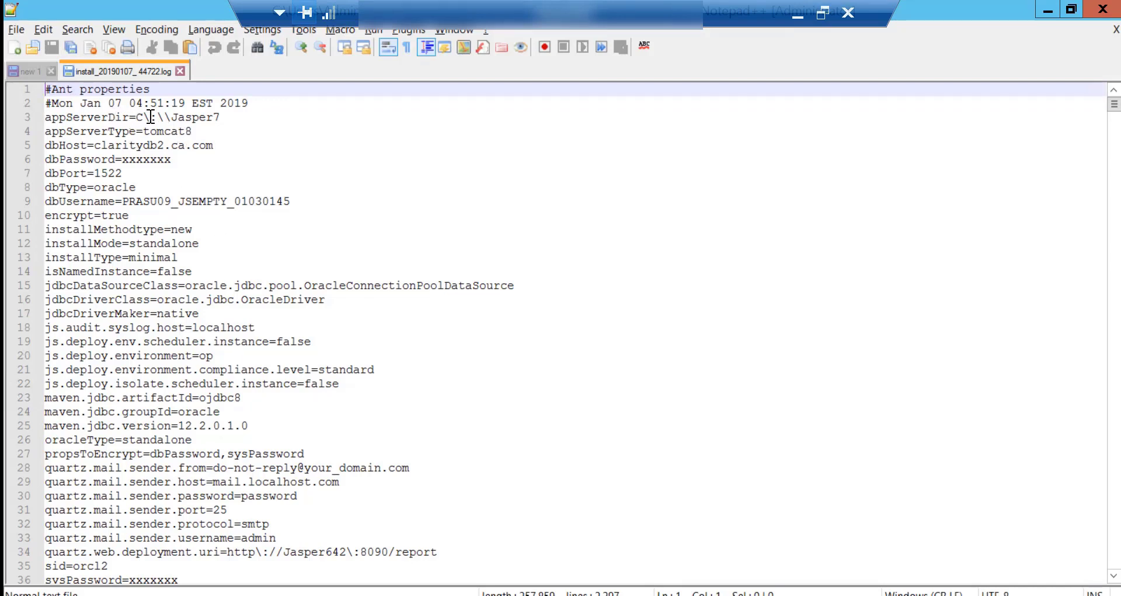
Review the log's masked password and Jasper web app URL, then go to its end.
double_click(140, 159)
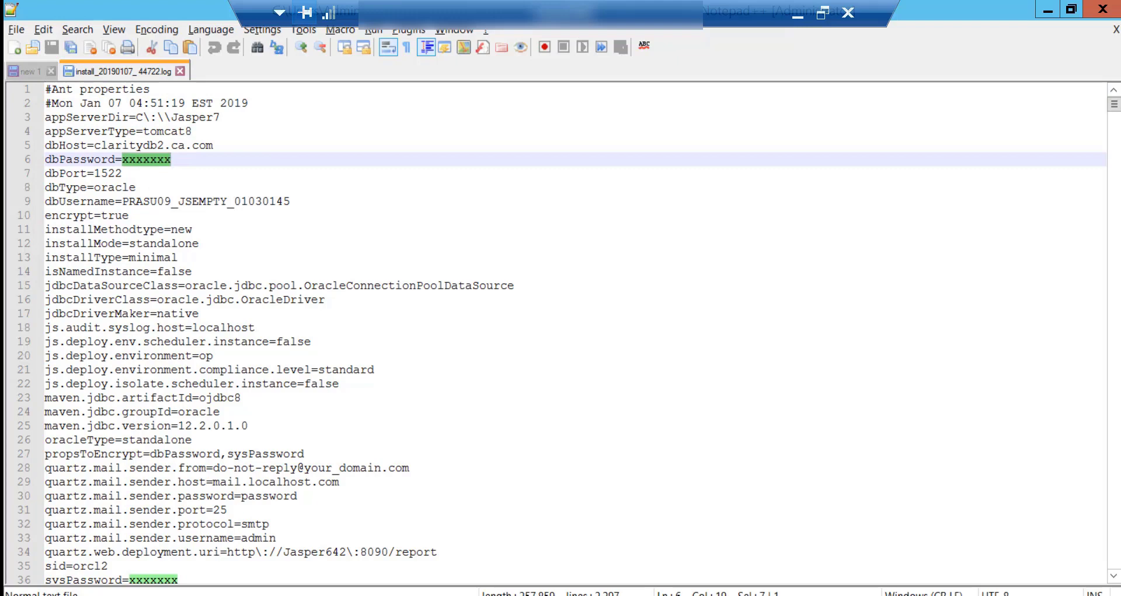
scroll(200, 493, "down", 1)
scroll(199, 493, "down", 1)
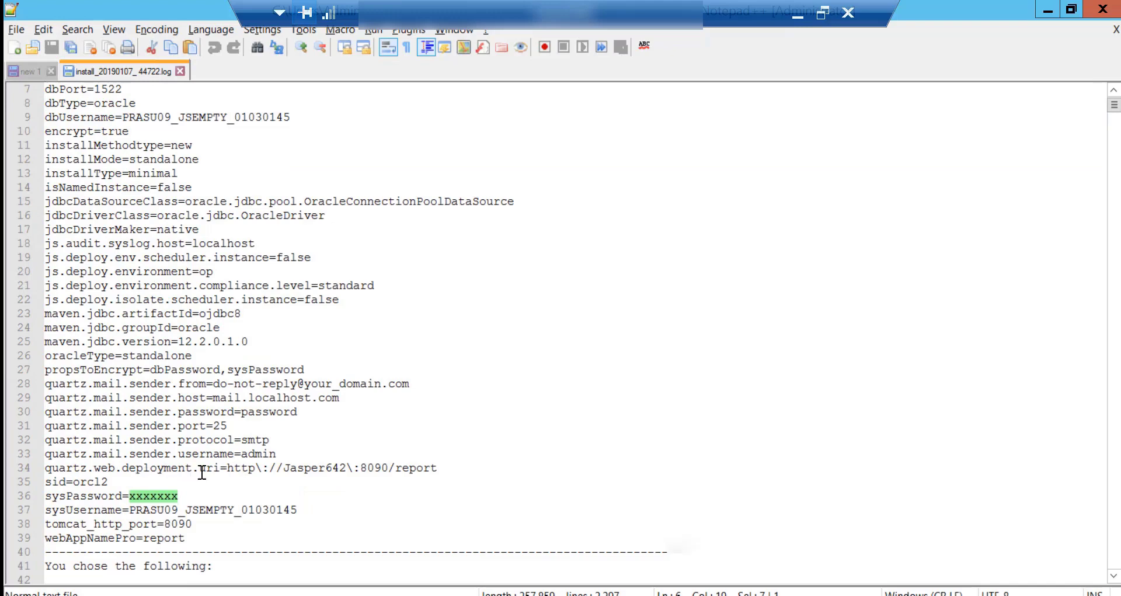
left_click(324, 471)
scroll(258, 533, "down", 6)
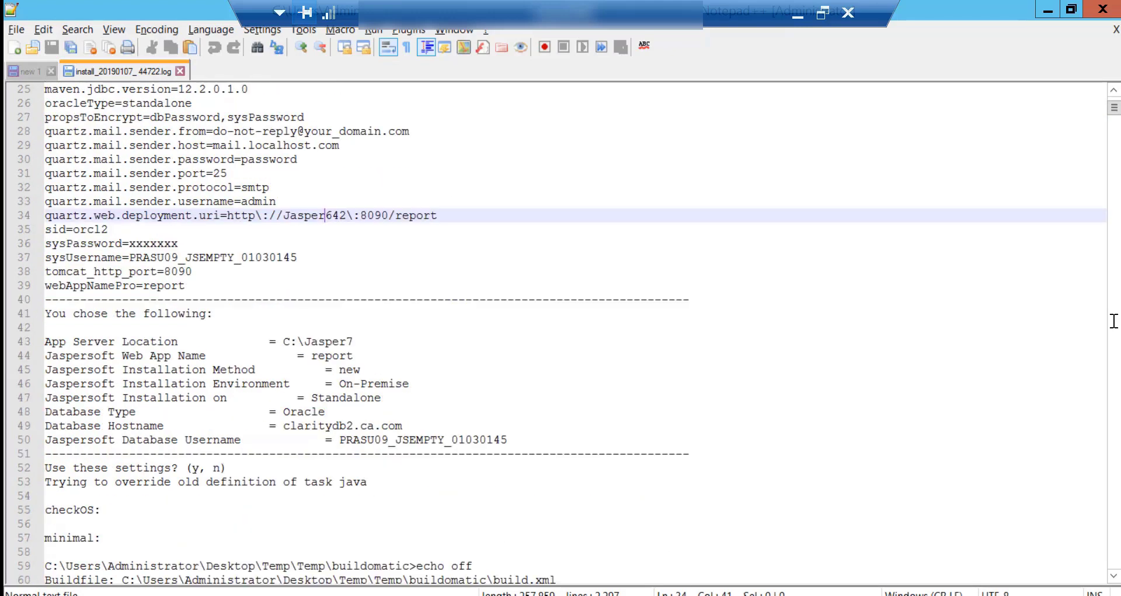
left_click_drag(1114, 107, 1108, 584)
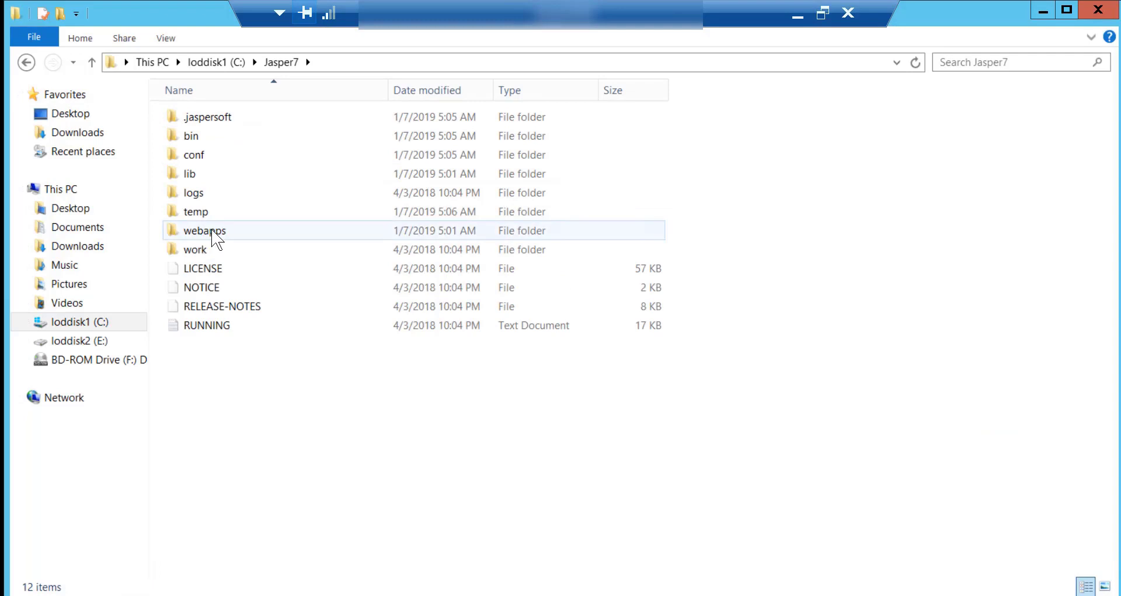
Open C:\Jasper7\bin\setenv.bat in Notepad++, check -Xms1024m and -Xmx2048m, then return to Explorer.
double_click(195, 137)
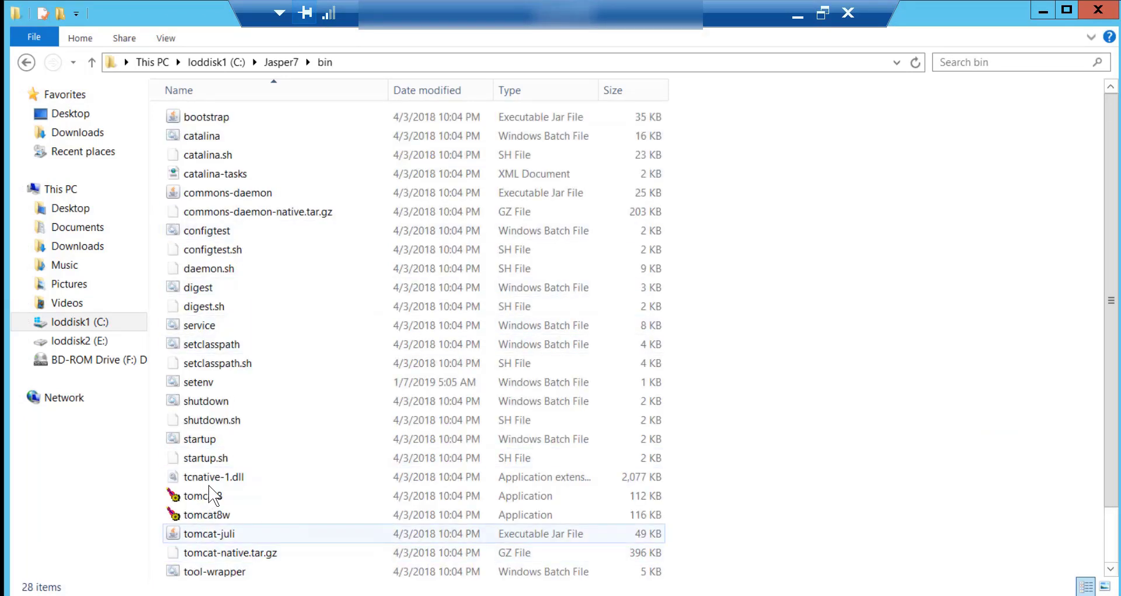
mouse_move(216, 497)
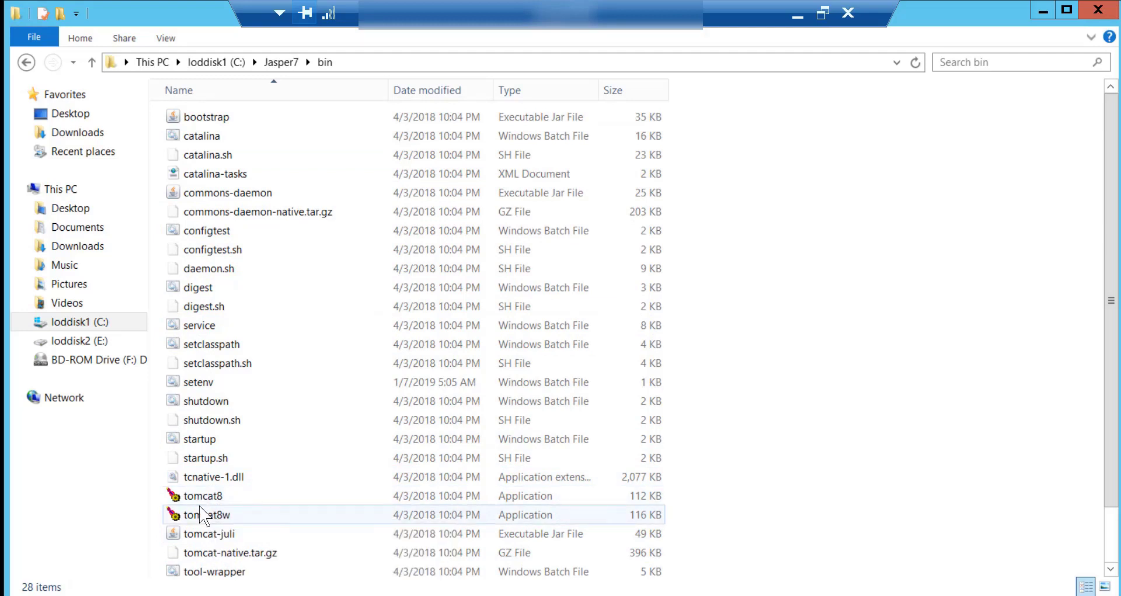
mouse_move(199, 441)
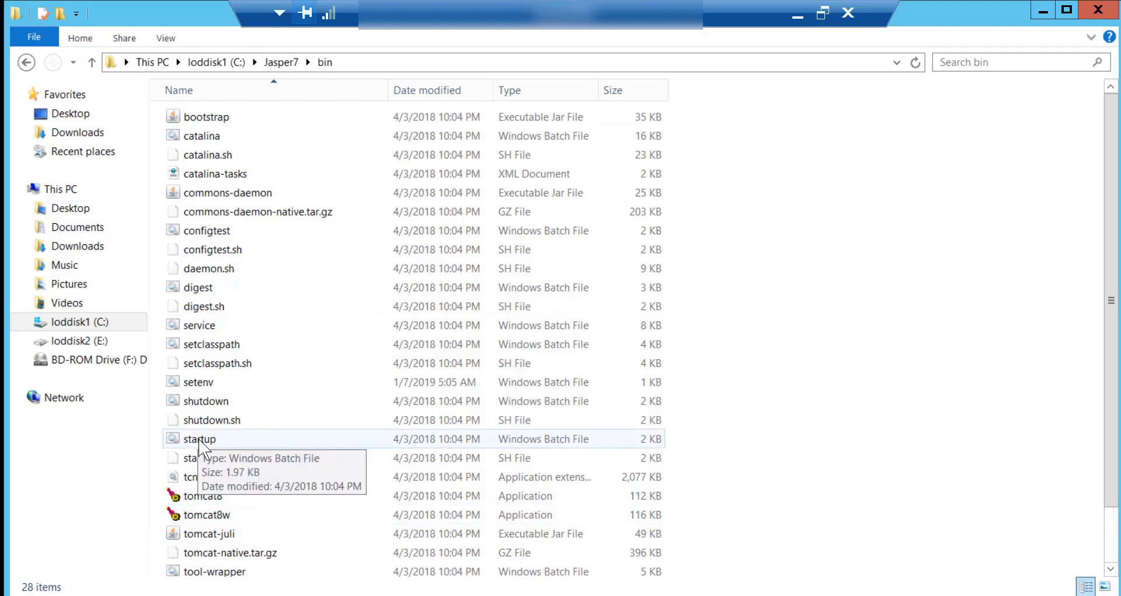
right_click(205, 385)
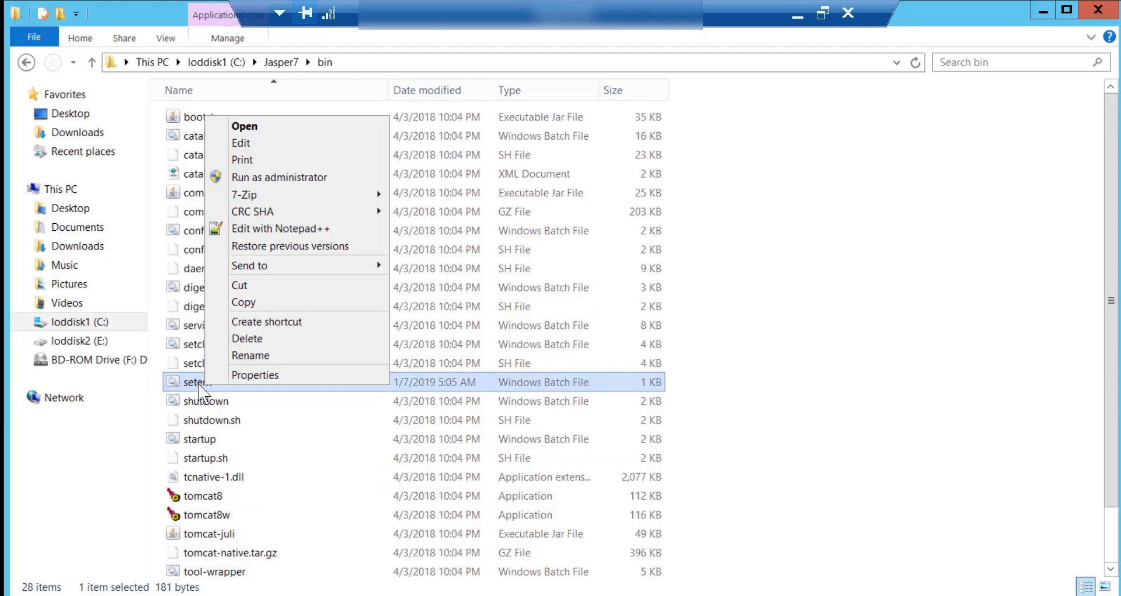
left_click(270, 231)
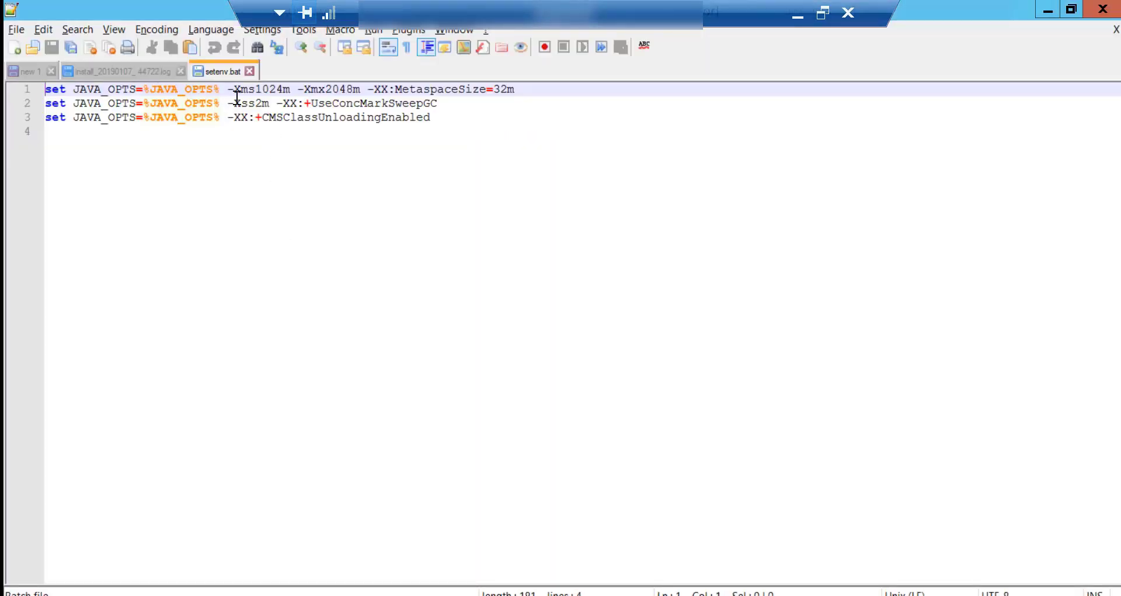
left_click(271, 88)
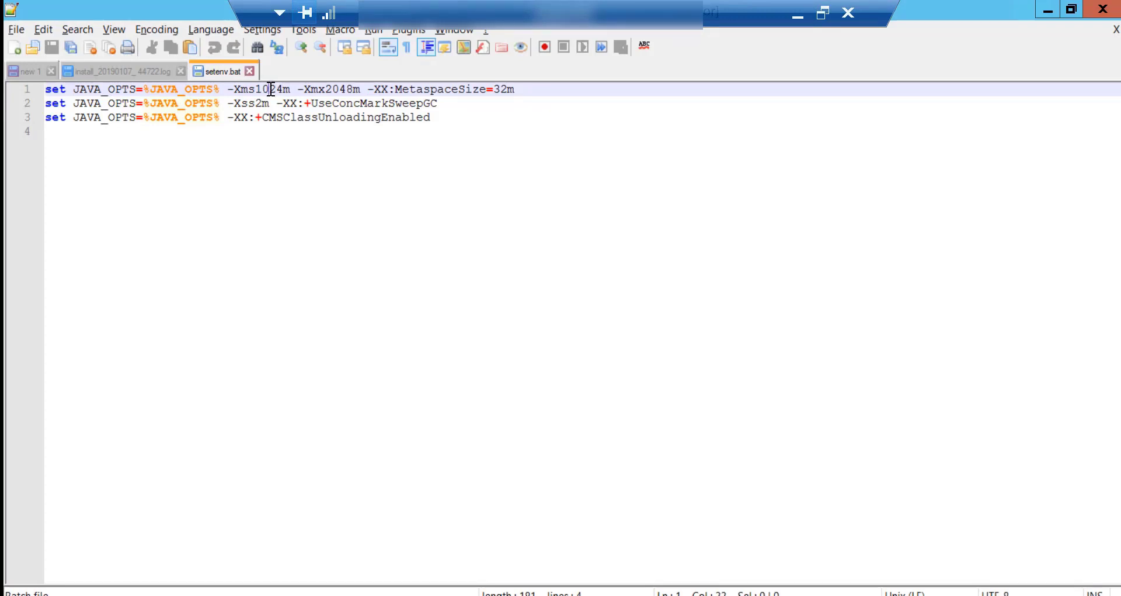
left_click(339, 90)
key("alt+Tab")
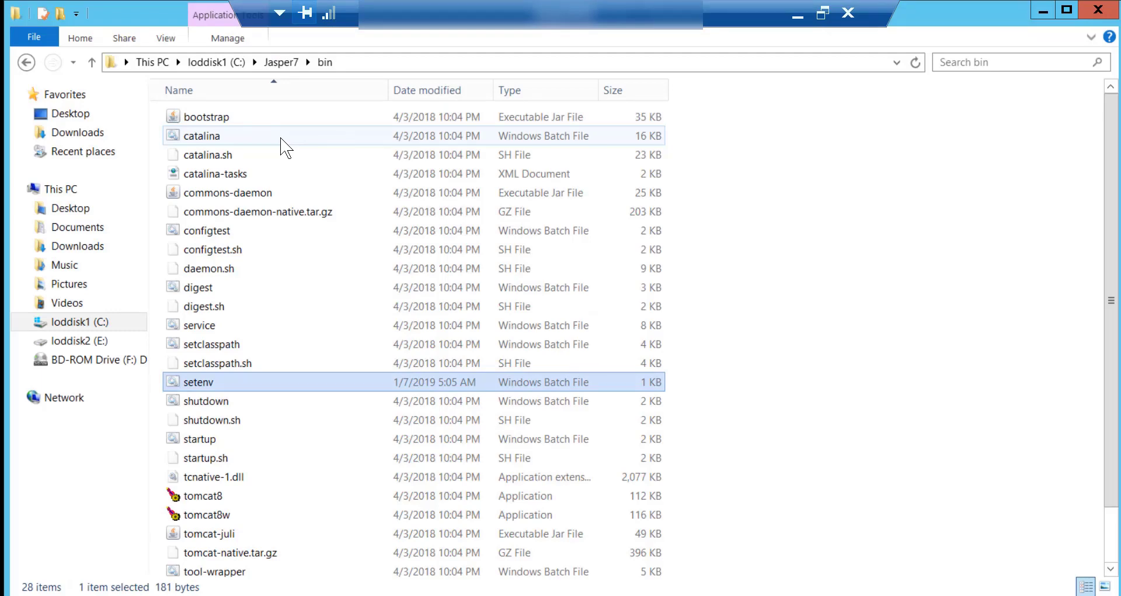
Run startup.bat, then reload catalina.2019-01-07.log to confirm port 8090 and startup in 75930 ms.
double_click(204, 439)
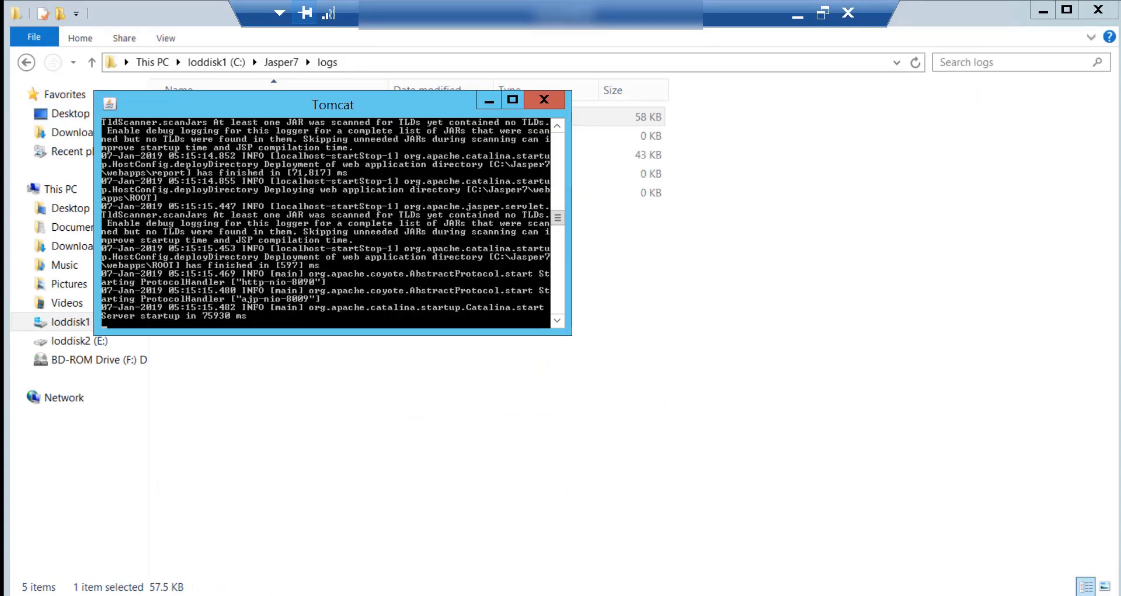
key("alt+Tab")
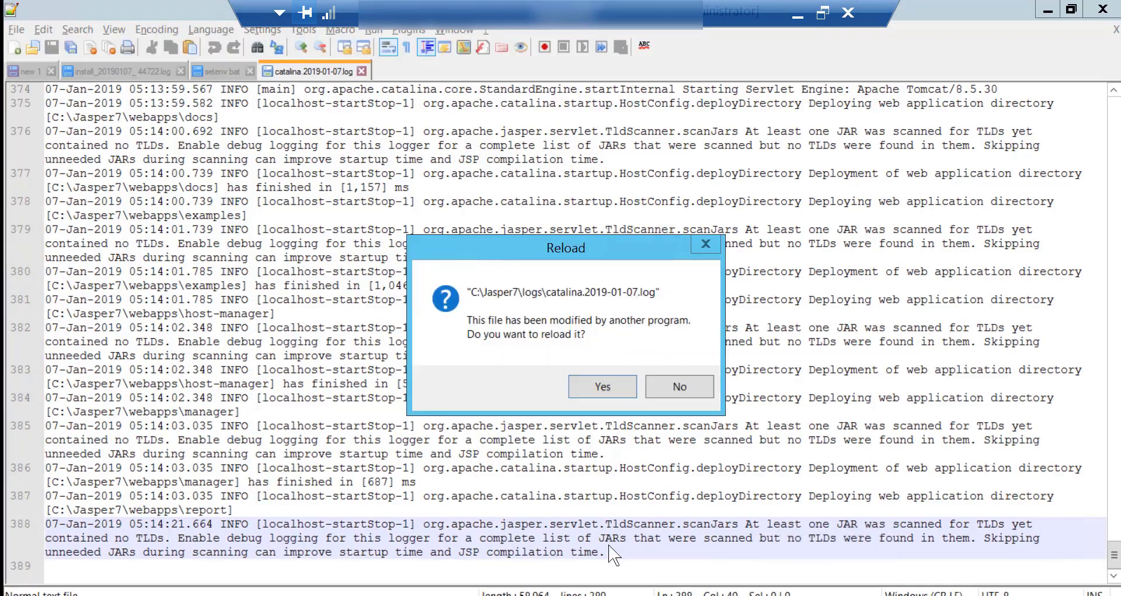
left_click(617, 387)
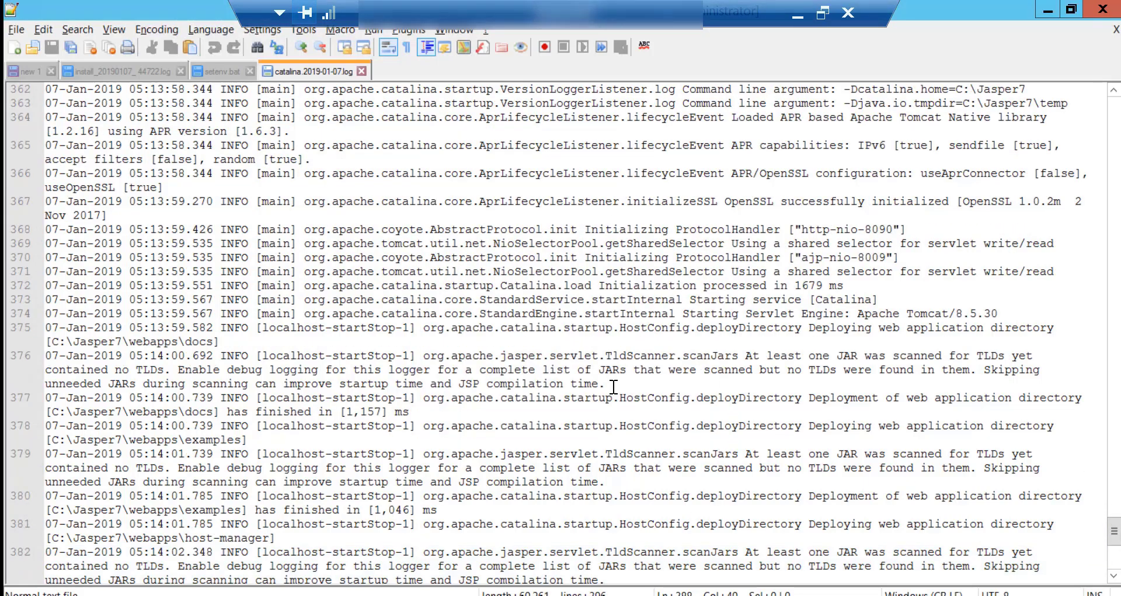
scroll(612, 399, "down", 1)
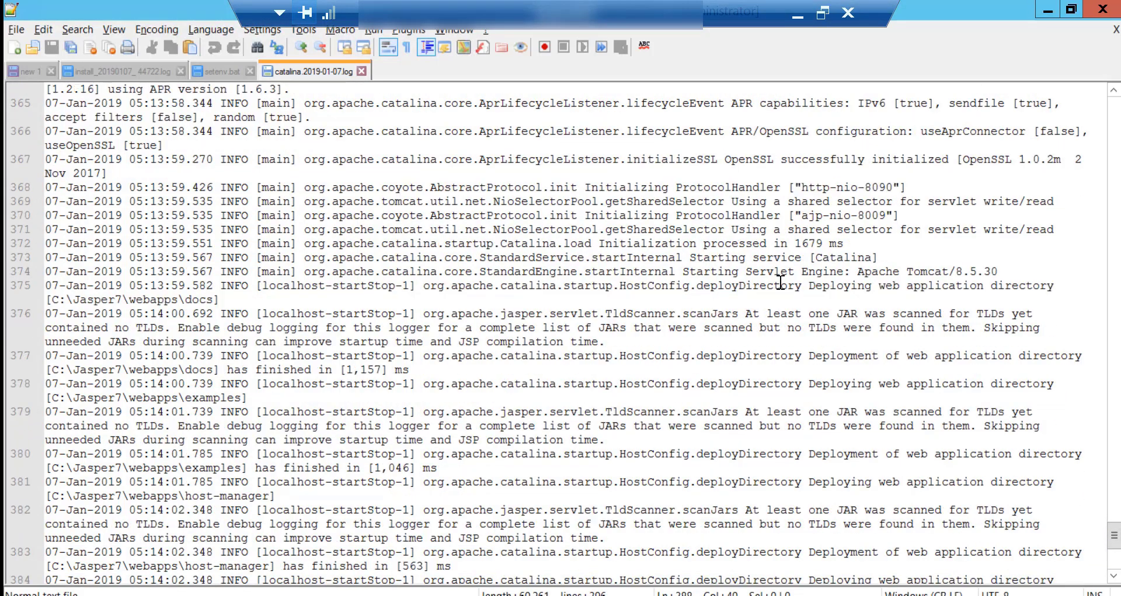
double_click(879, 187)
scroll(768, 517, "down", 8)
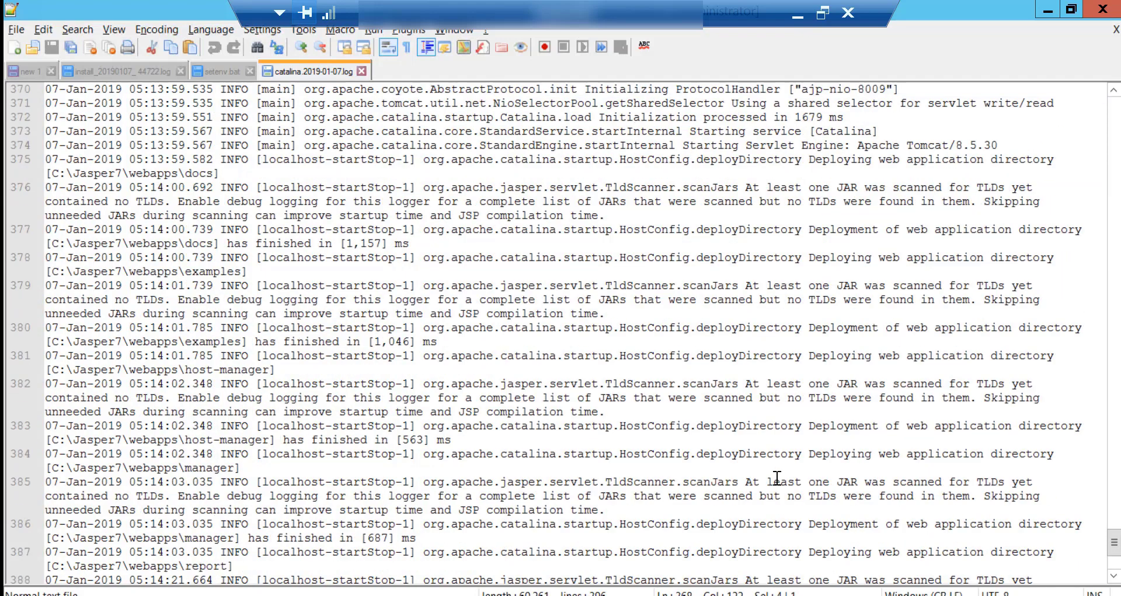
scroll(769, 516, "down", 1)
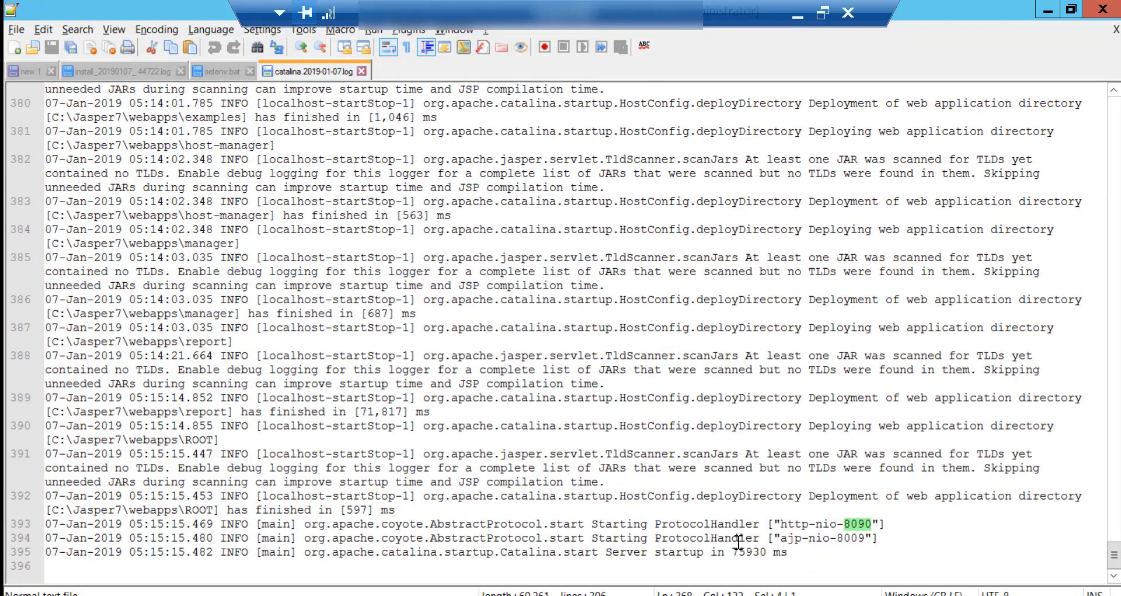
left_click(748, 551)
double_click(748, 550)
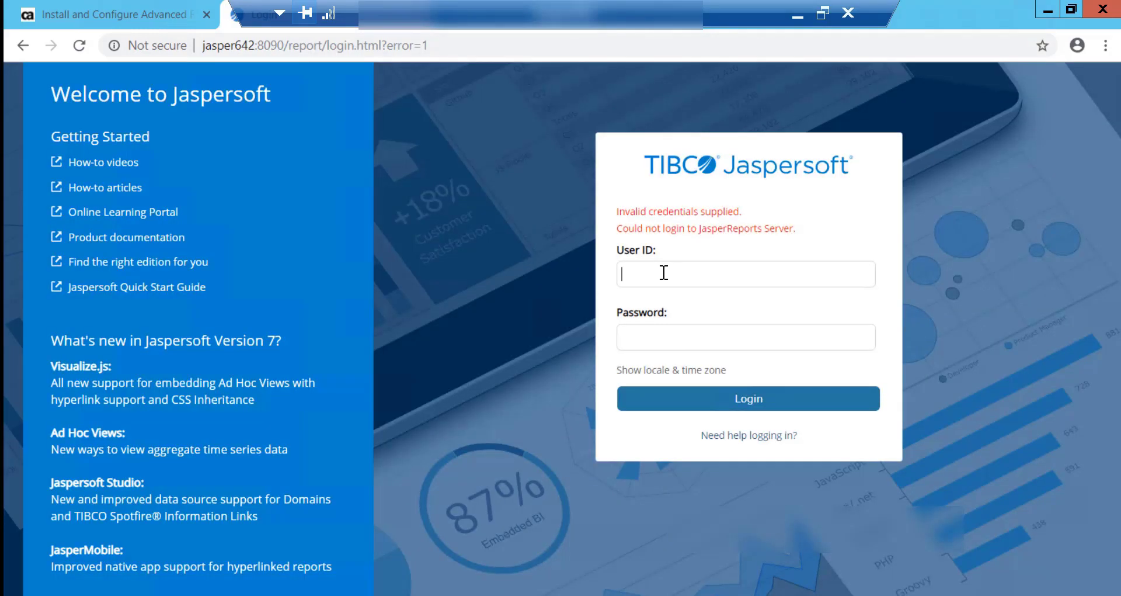
Log in to Jaspersoft as superuser with the account password and decline saving it.
type("superuser")
key("Tab")
type("superu")
double_click(664, 273)
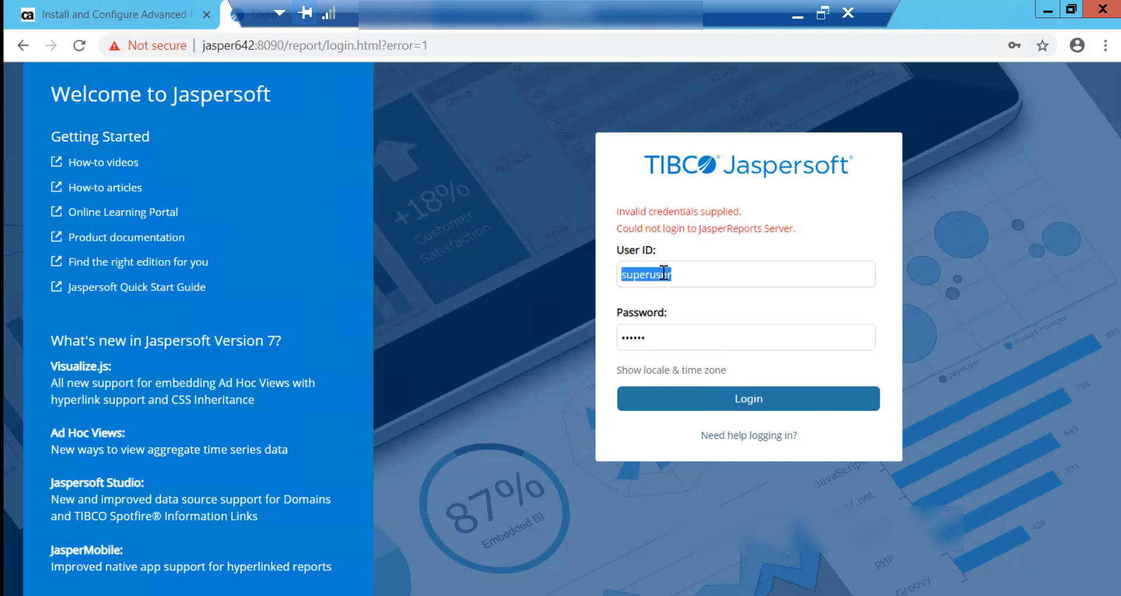
double_click(658, 337)
type("superuser")
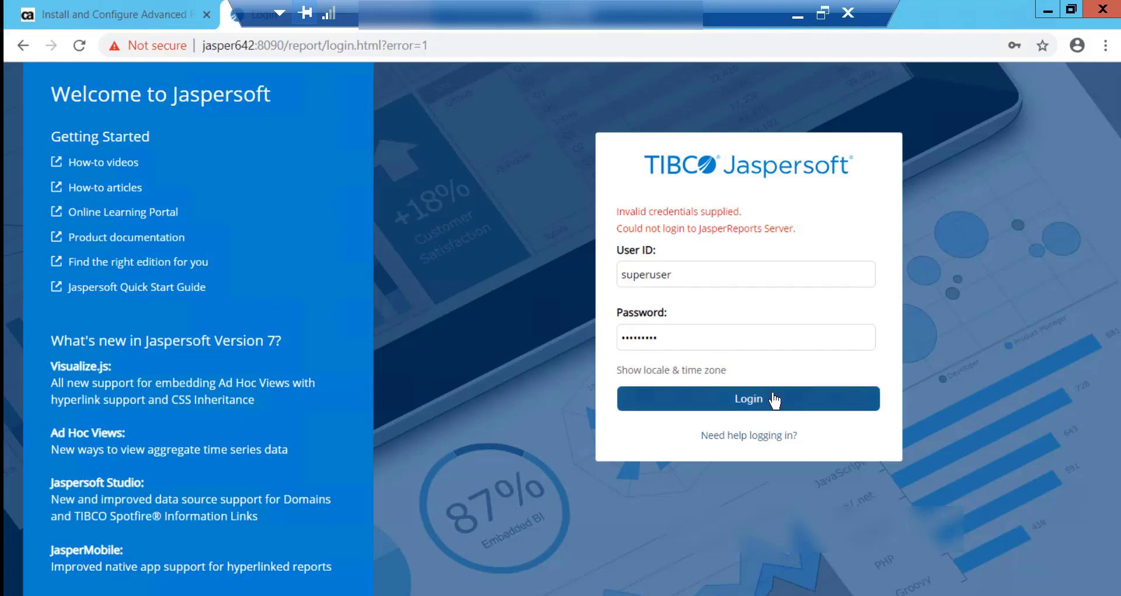
left_click(773, 393)
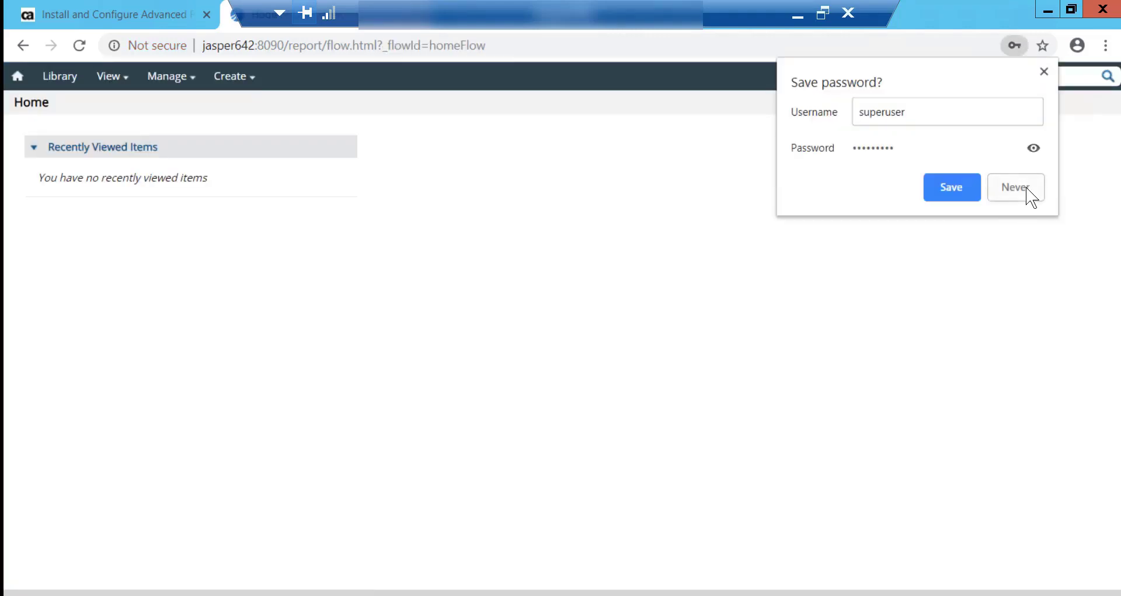
left_click(1029, 196)
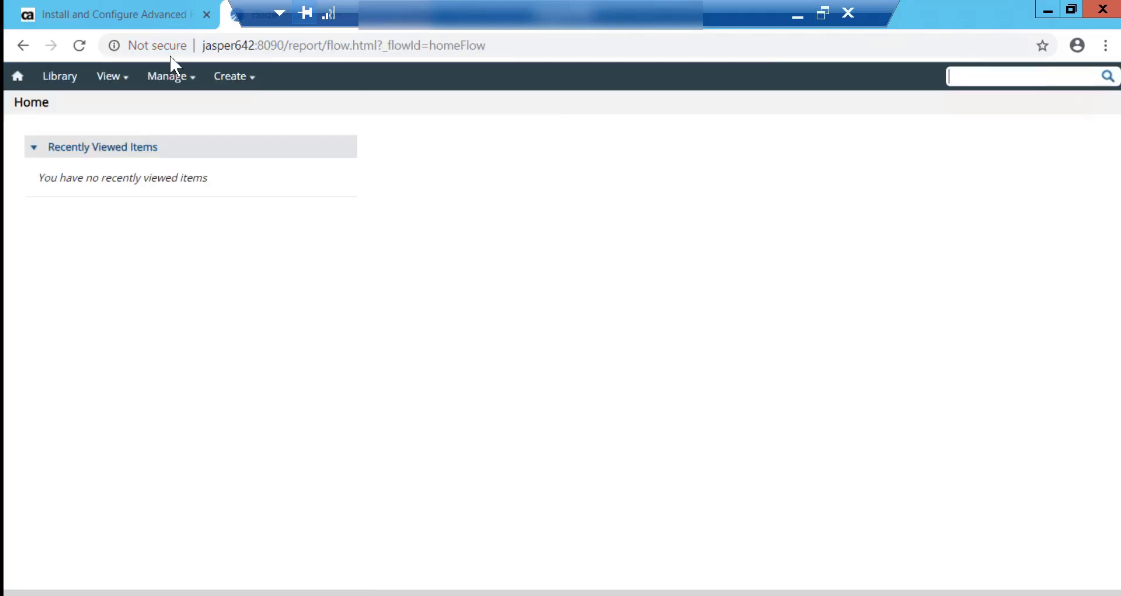
Open the Repository view and expand the Themes folder to see the ca_ppm themes.
mouse_move(134, 86)
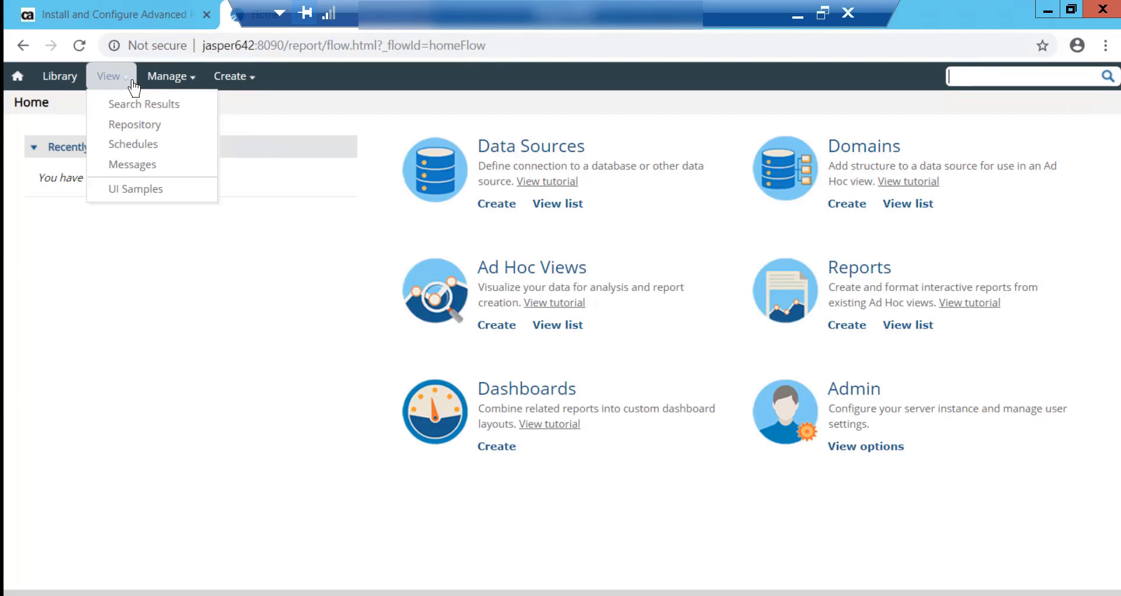
left_click(136, 130)
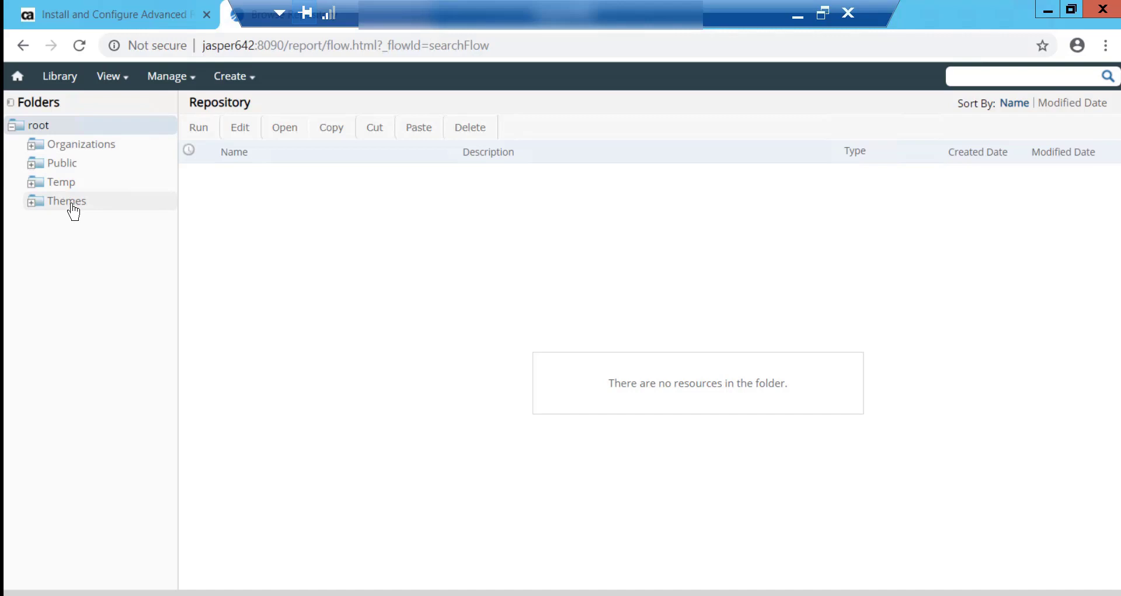
left_click(32, 205)
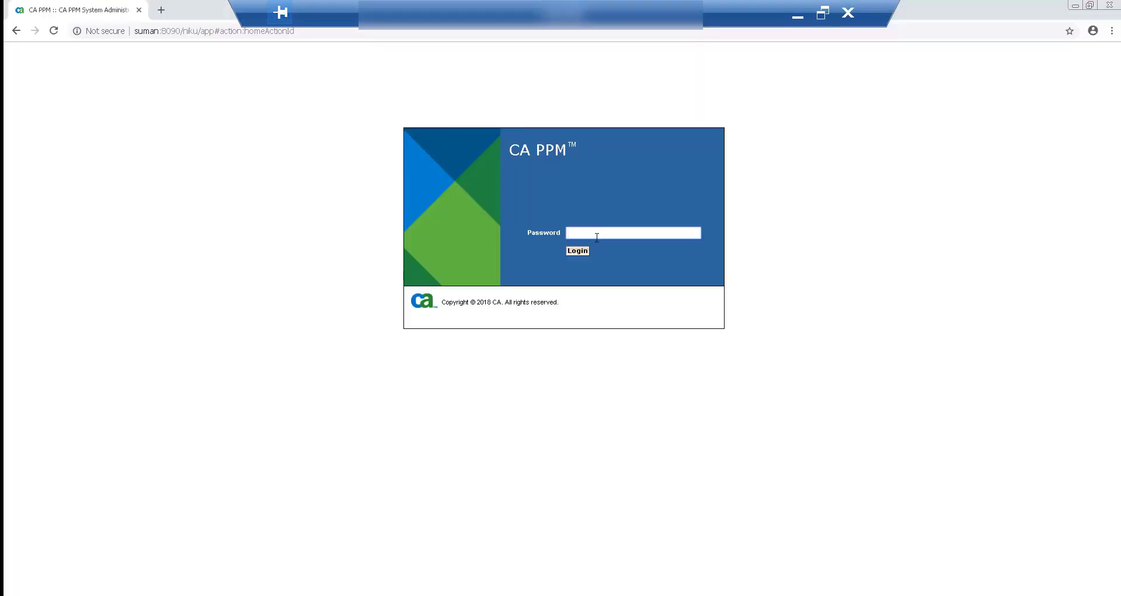
Log in to System Administration and show the local server's Reporting properties.
type("*****")
key("Return")
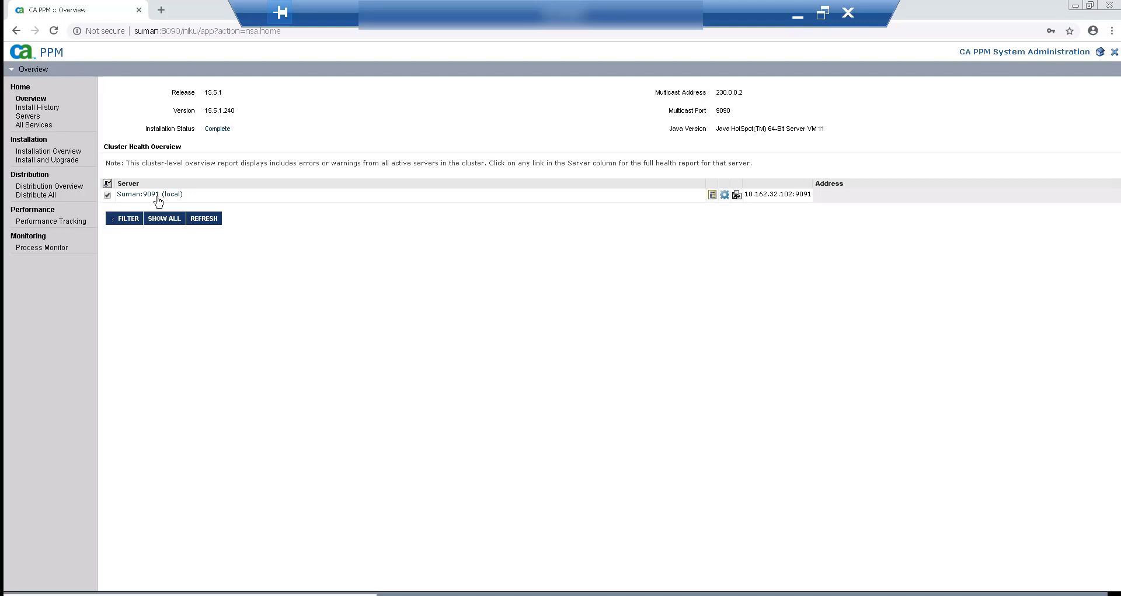
left_click(147, 195)
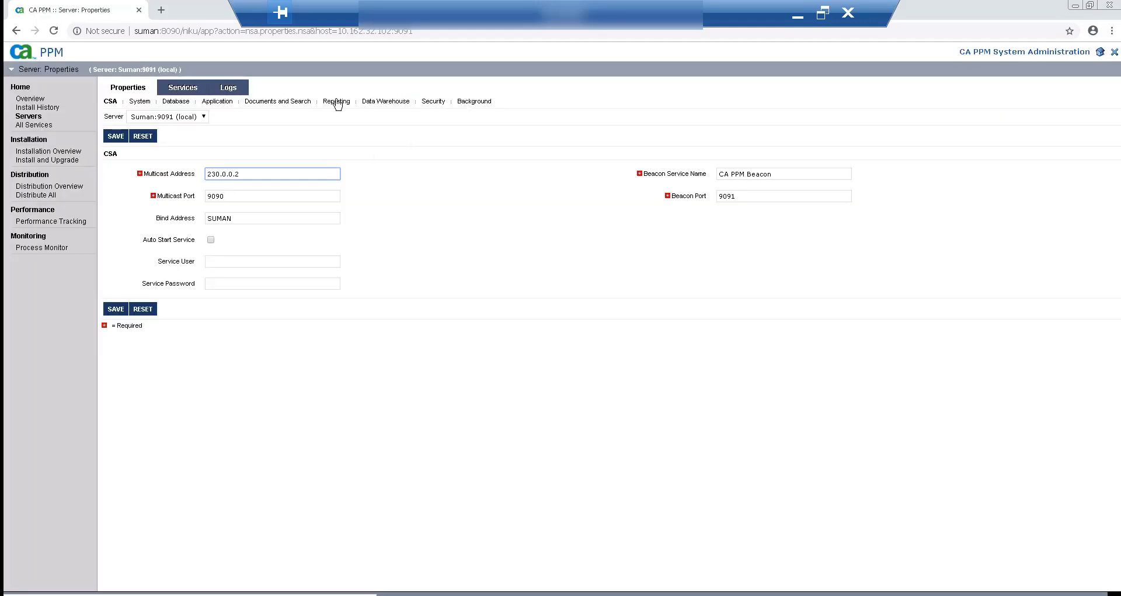
left_click(337, 102)
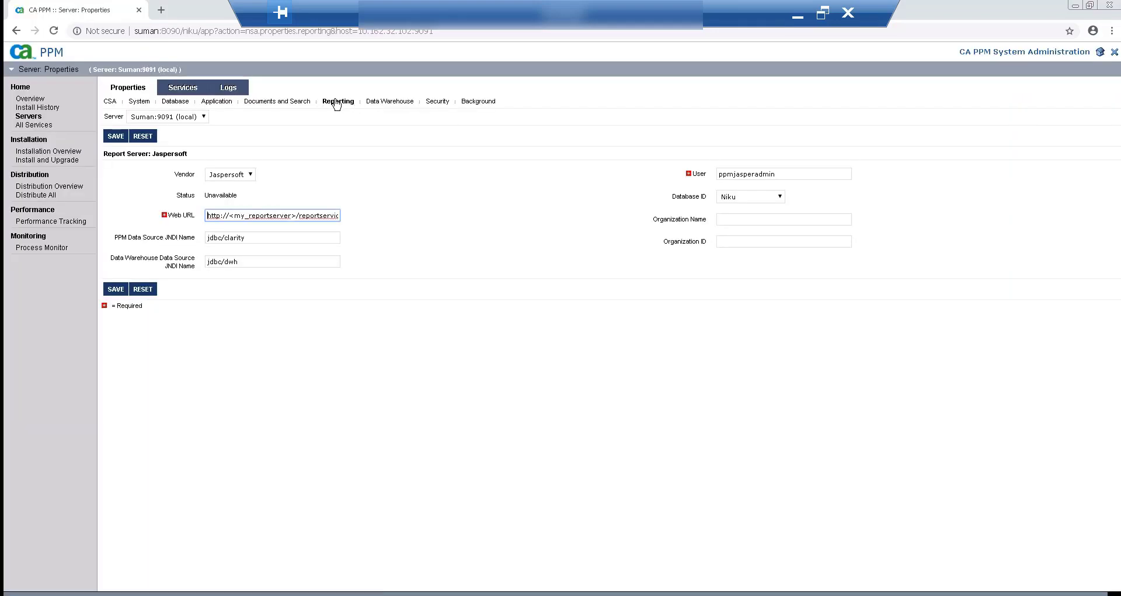
left_click(623, 401)
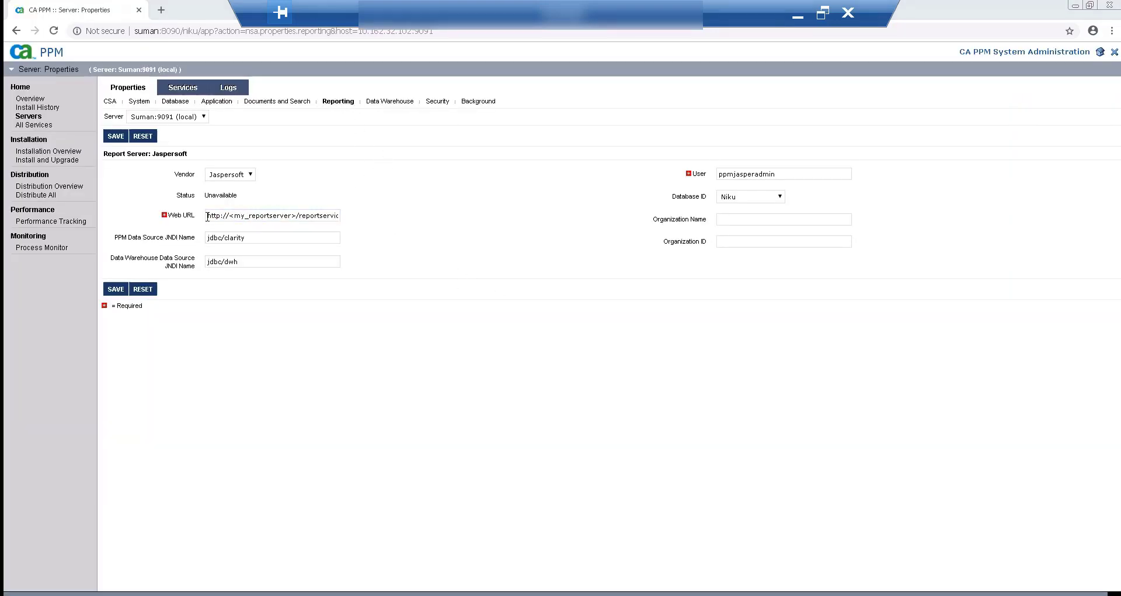
left_click_drag(208, 216, 343, 225)
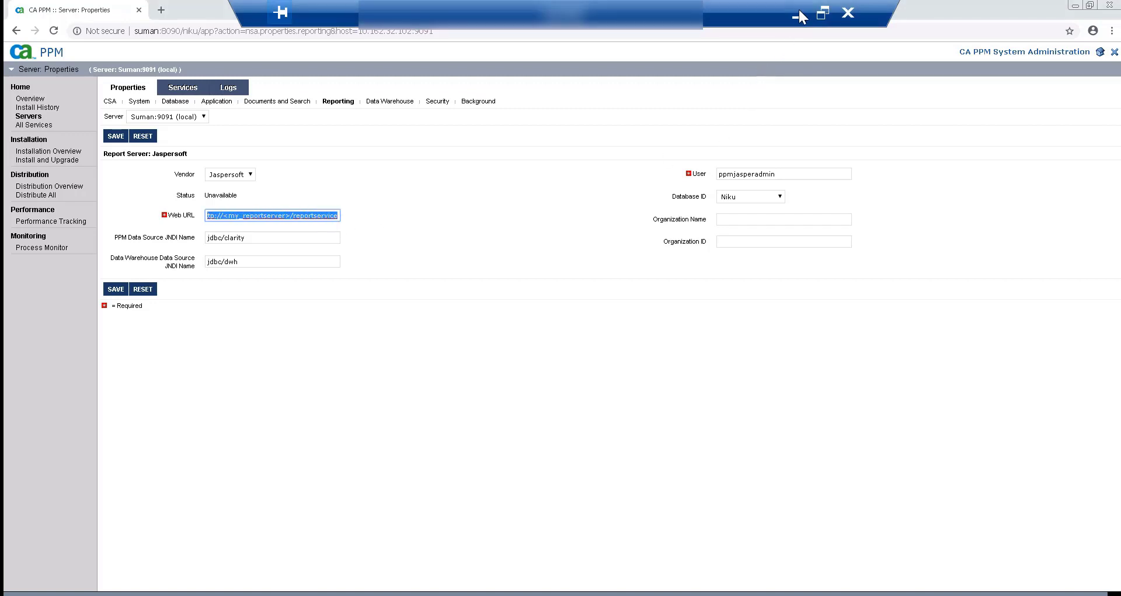
left_click(798, 16)
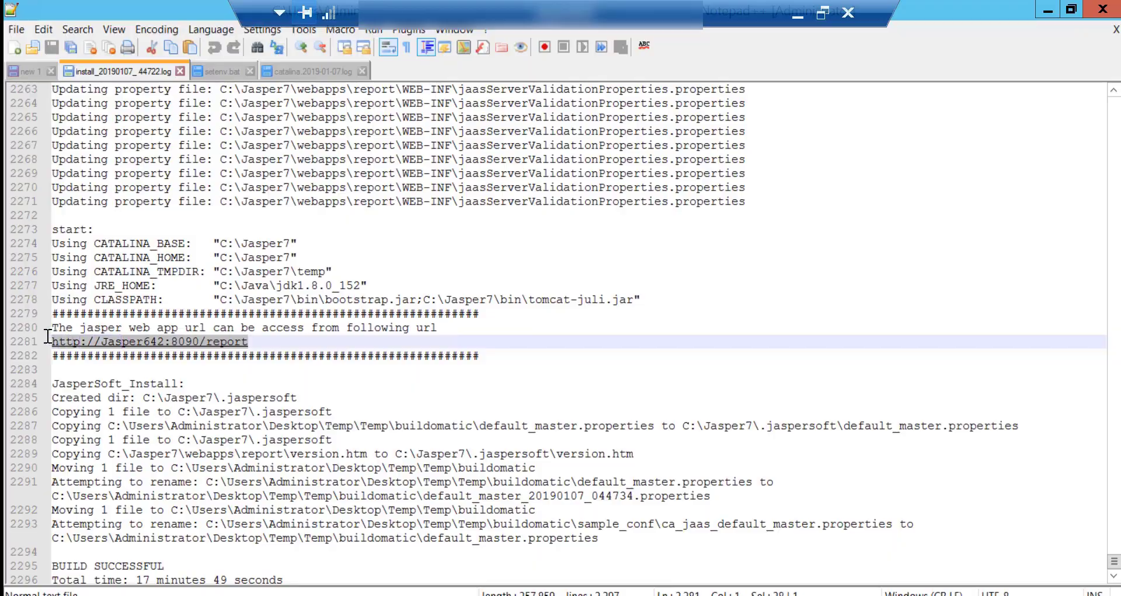
key("alt+Tab")
key("alt+Tab")
type("http://Jasper642:8090/report")
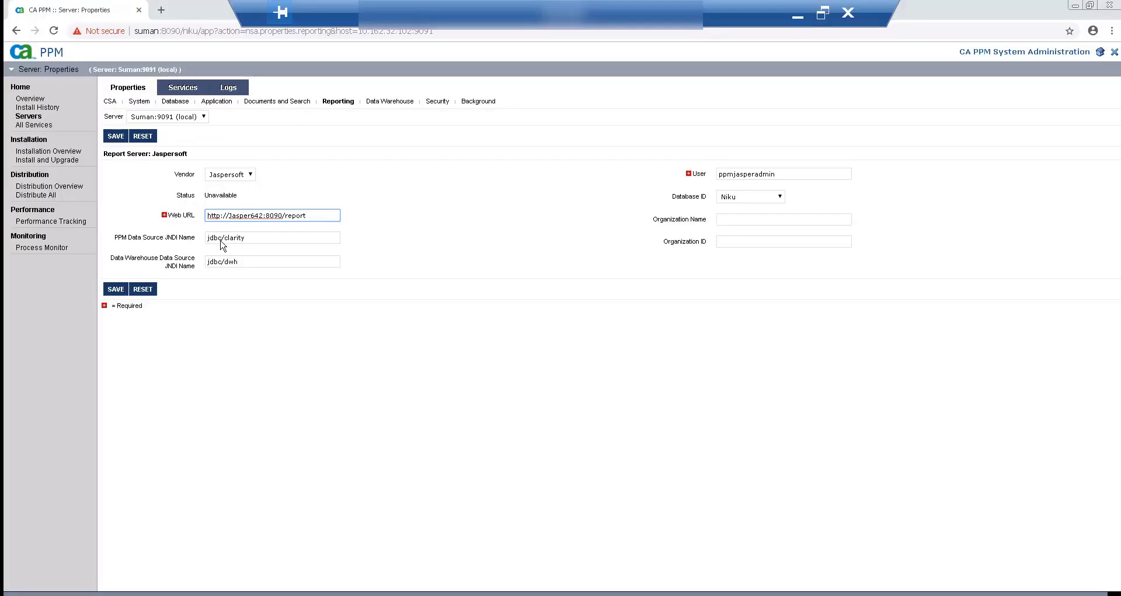
left_click_drag(222, 240, 247, 241)
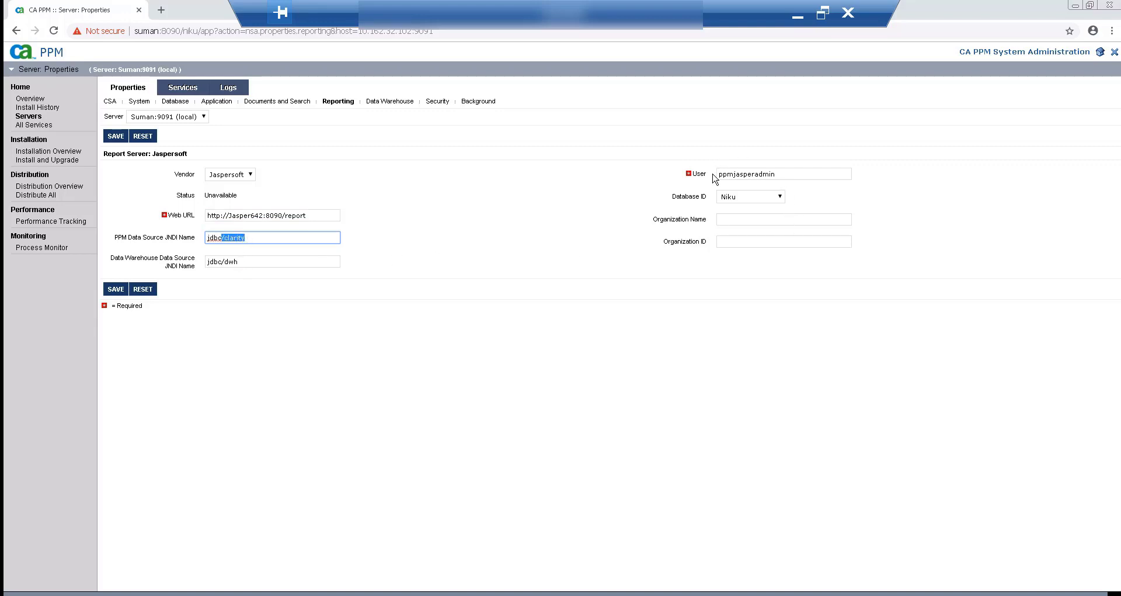
left_click_drag(725, 173, 782, 173)
left_click(783, 174)
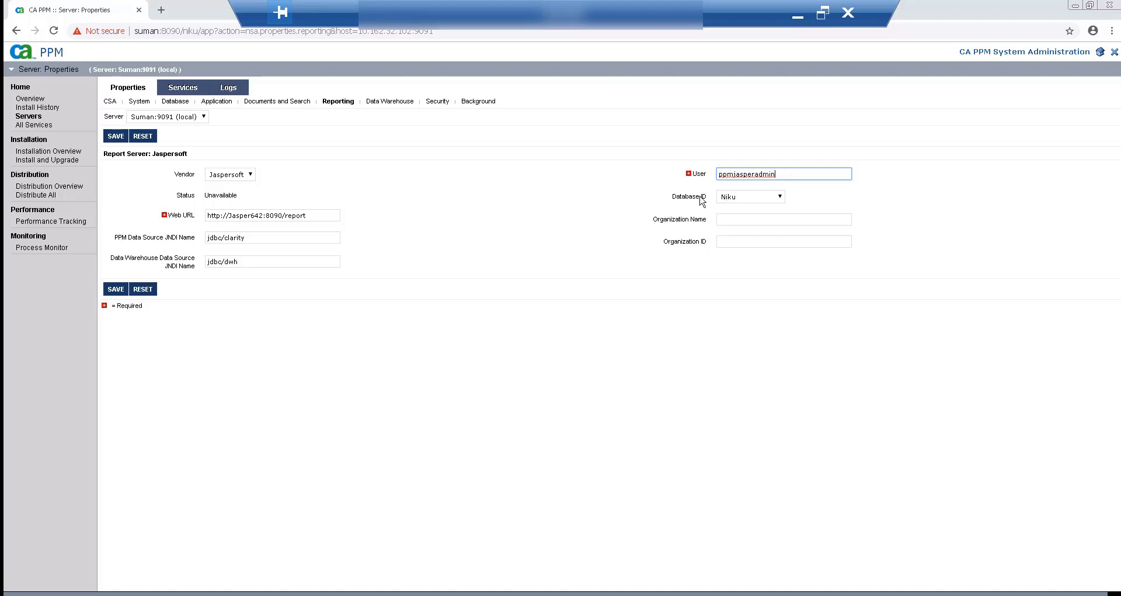
Enter Broadcom as both the Organization Name and Organization ID.
left_click(741, 220)
type("B")
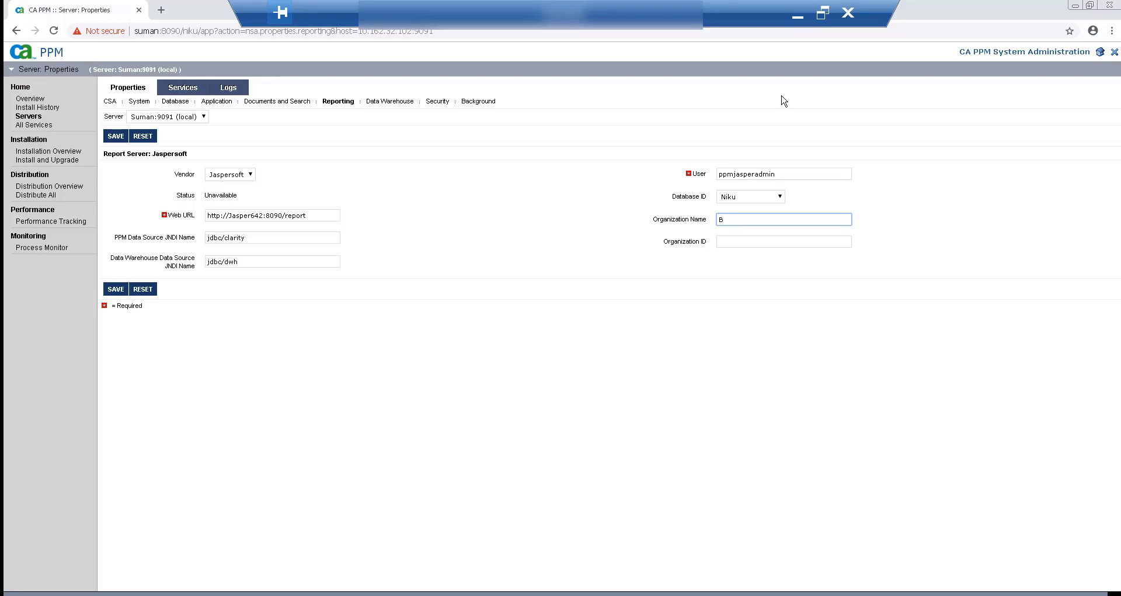
type("roadcom")
key("Tab")
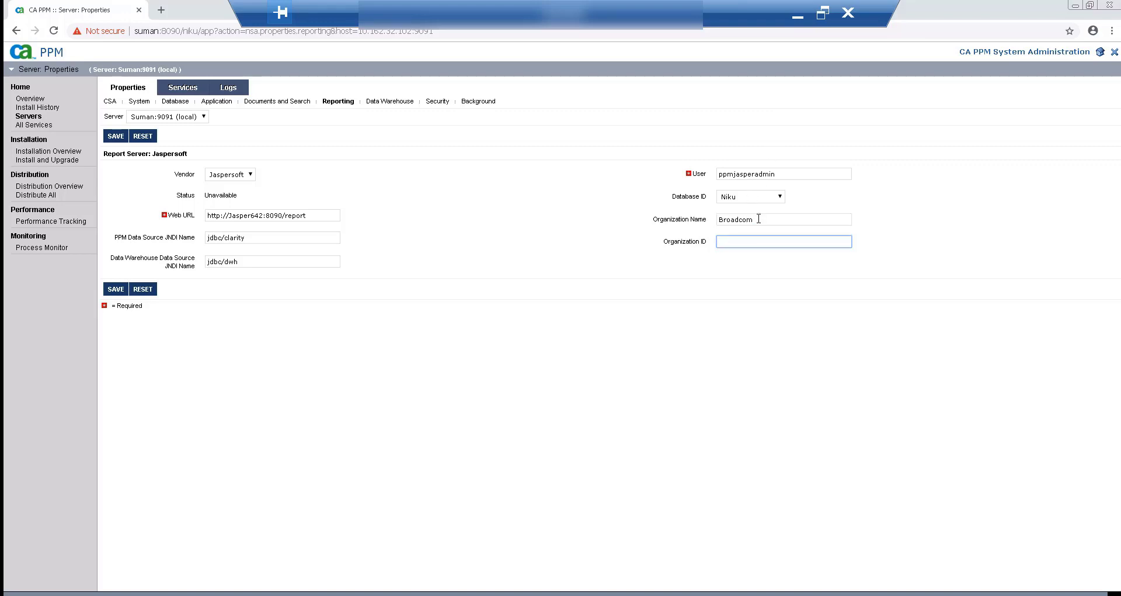
double_click(759, 220)
key("ctrl+c")
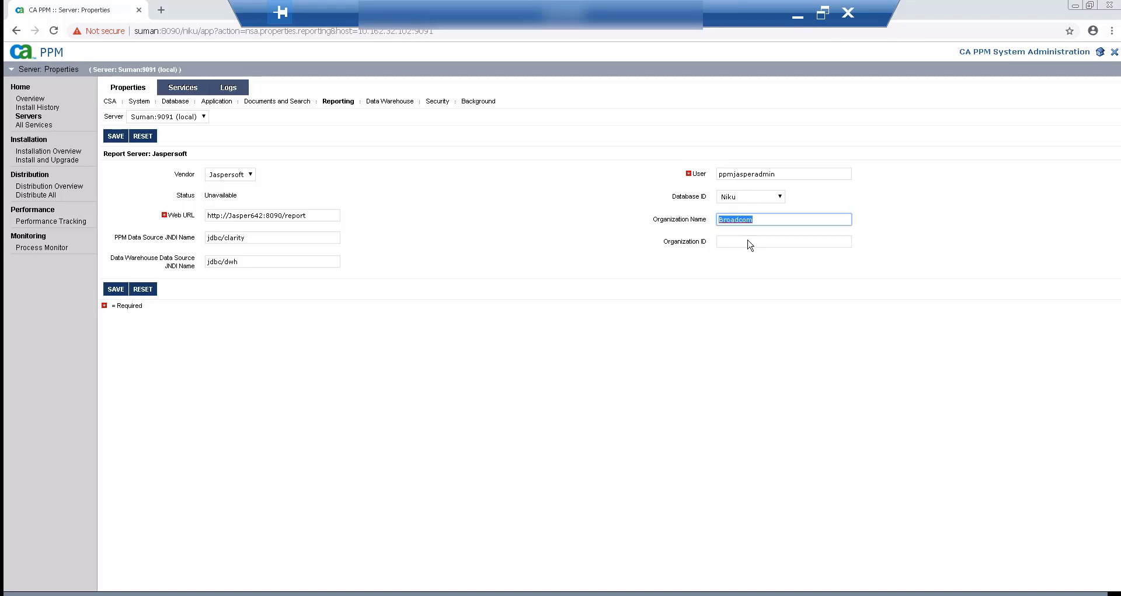
left_click(751, 245)
key("ctrl+v")
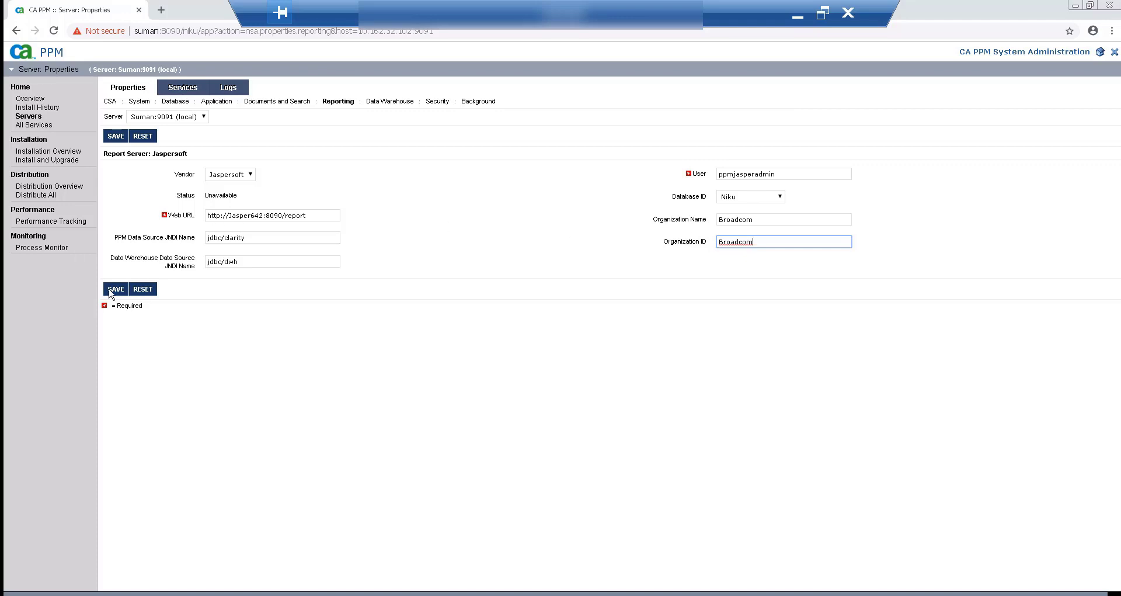
Save the Jaspersoft reporting settings, log out, and close the browser.
left_click(116, 289)
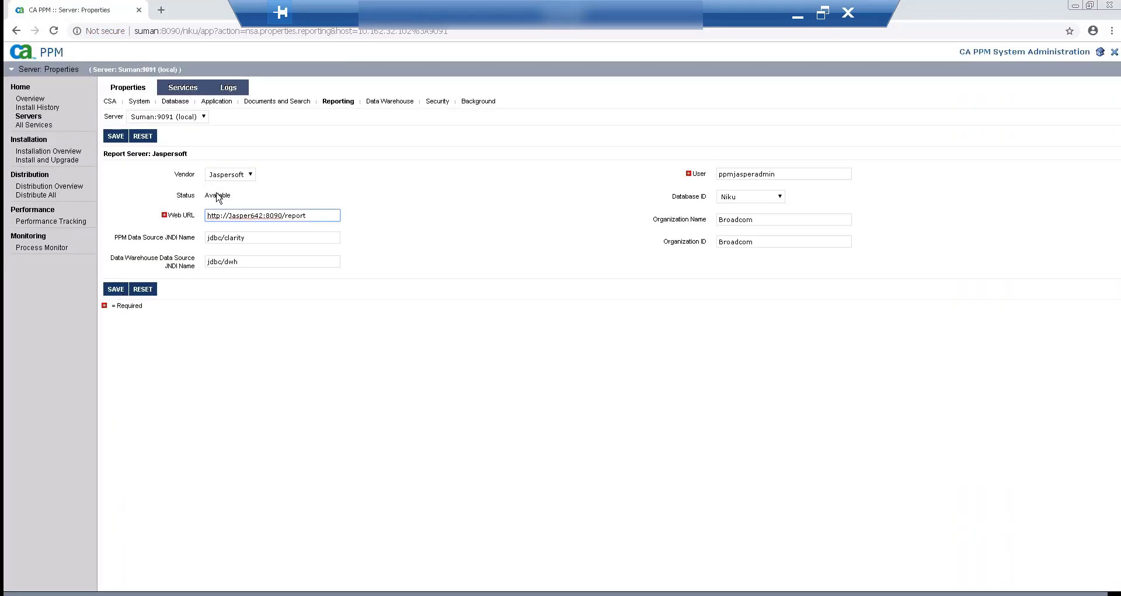
left_click(1116, 55)
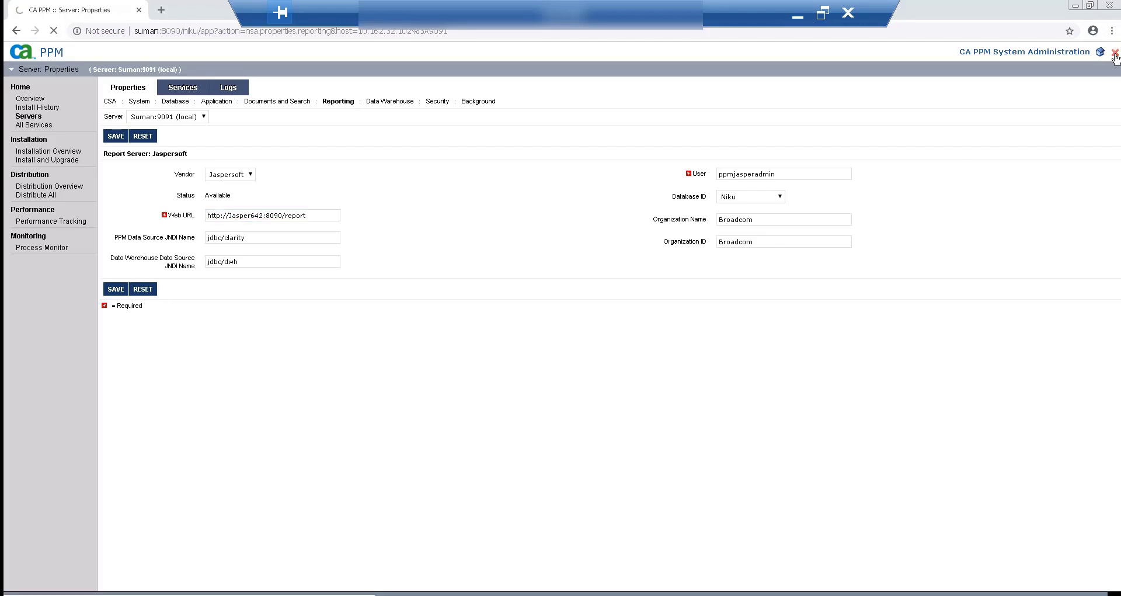
left_click(1110, 5)
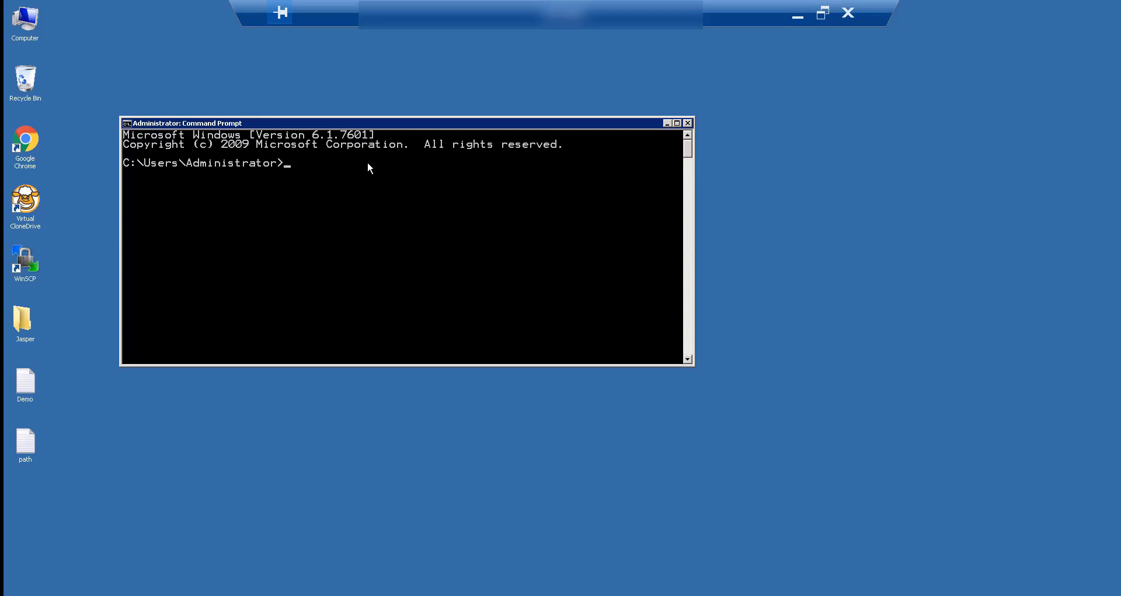
Browse to C:\App\PPM\bin in Explorer and copy its path from the address bar.
double_click(30, 27)
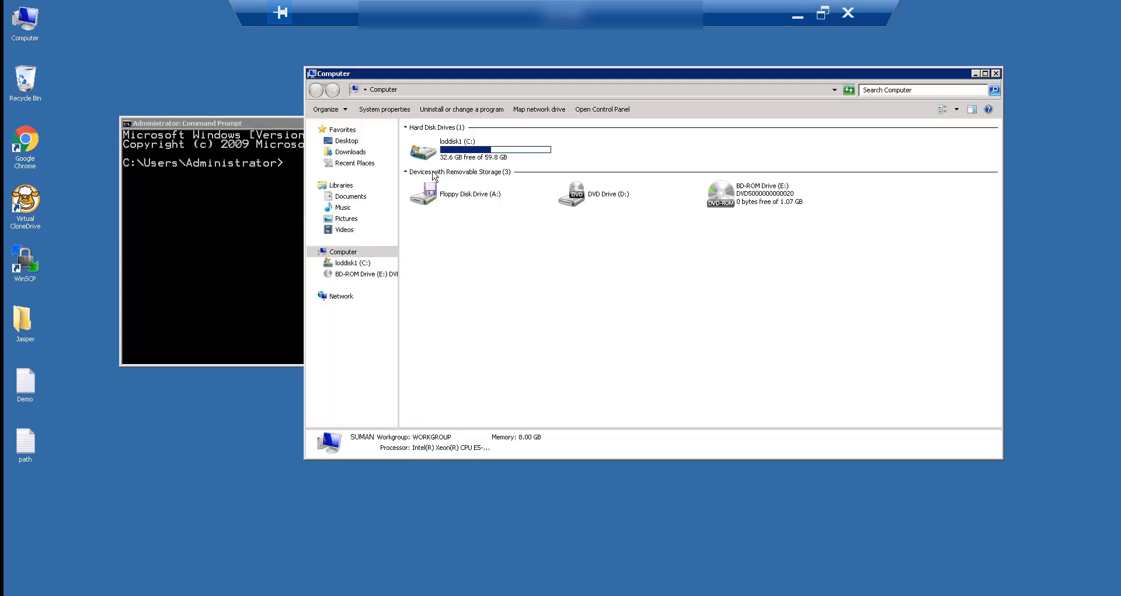
double_click(469, 153)
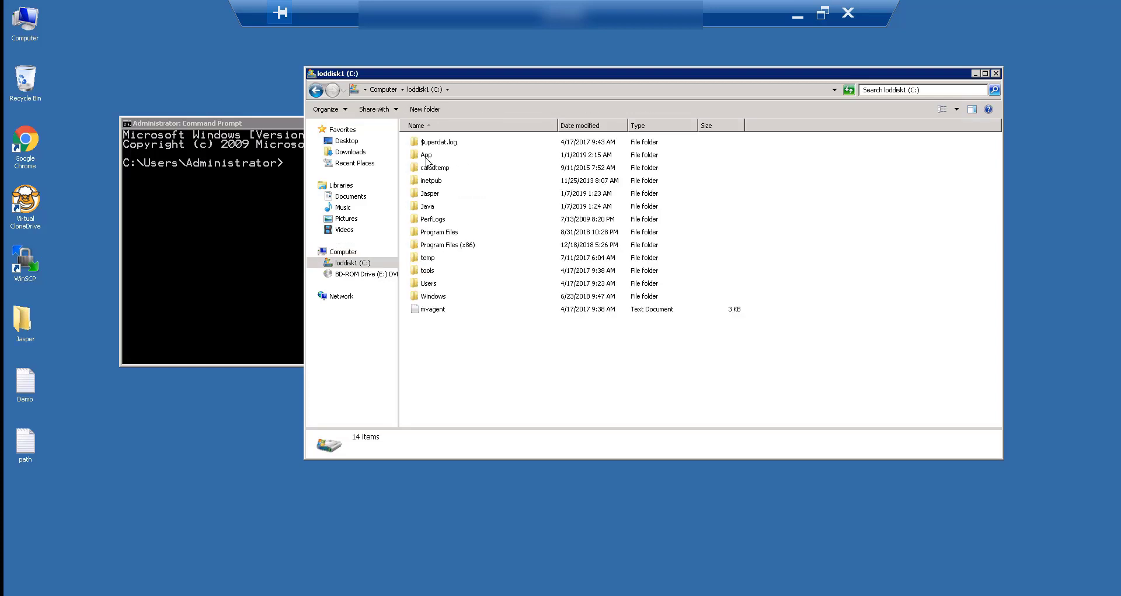
double_click(430, 153)
left_click(430, 143)
double_click(427, 155)
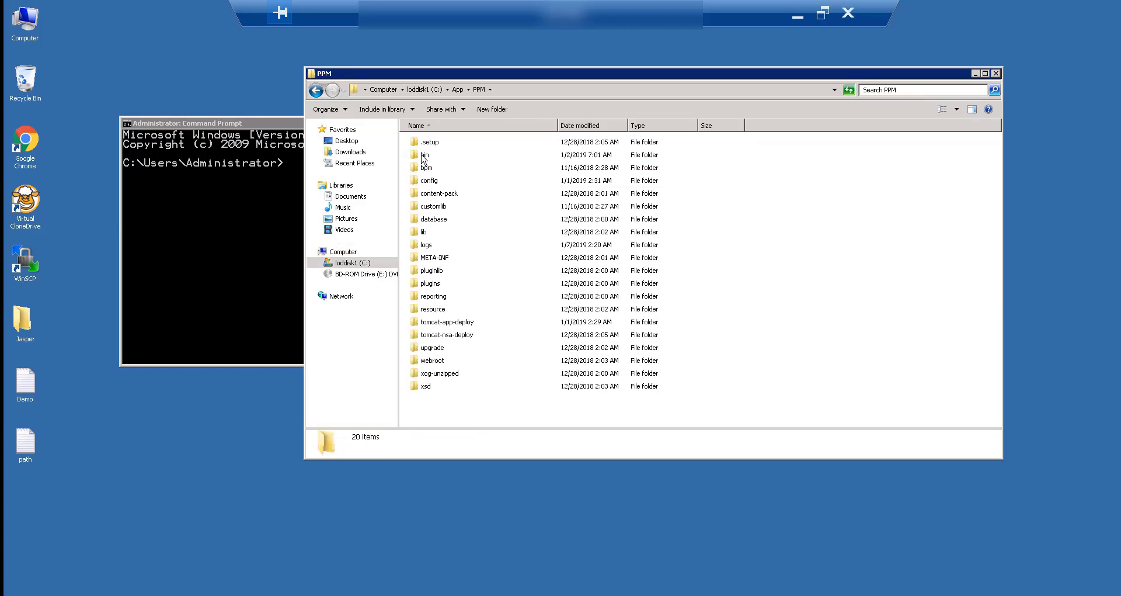
double_click(433, 154)
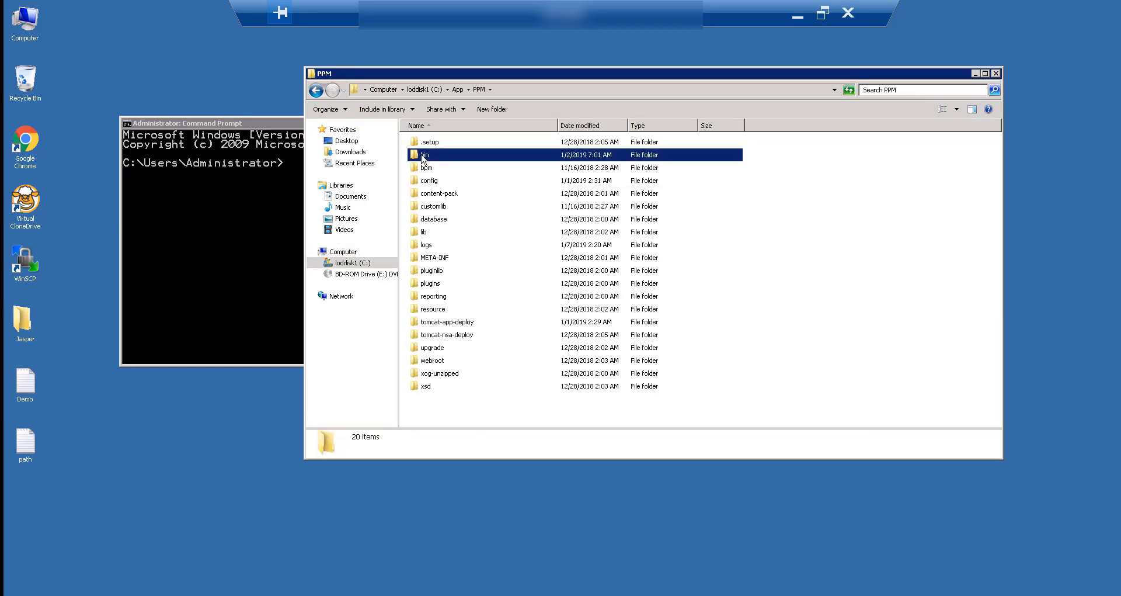
left_click(540, 91)
key("super+c")
In Command Prompt, cd to C:\App\PPM\bin and run admin jaspersoft keystore.
left_click(275, 197)
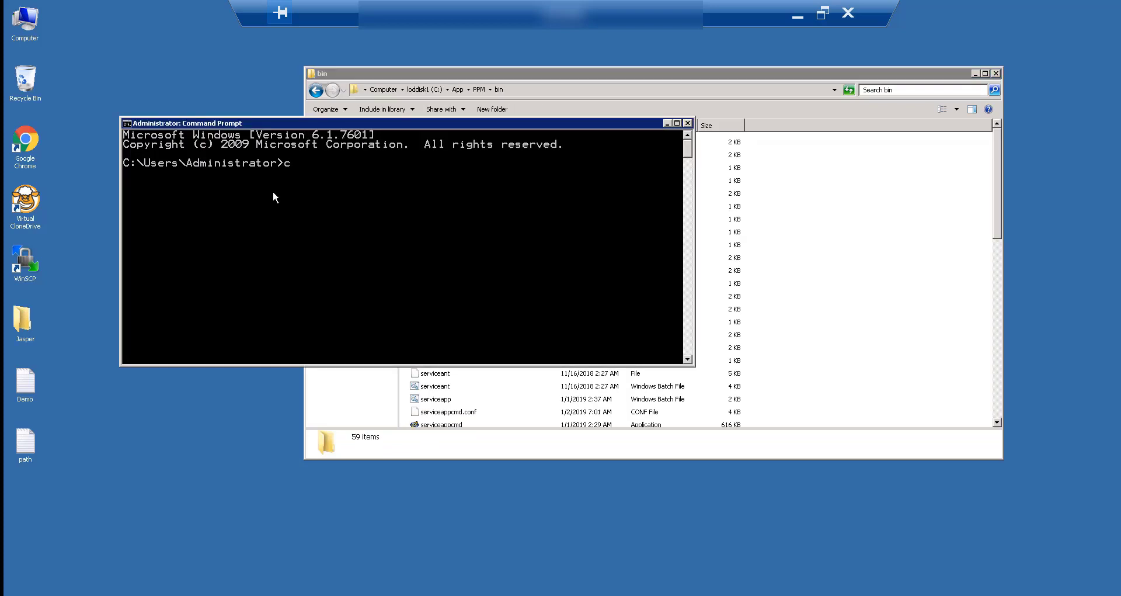
type("cd")
right_click(354, 244)
key("Return")
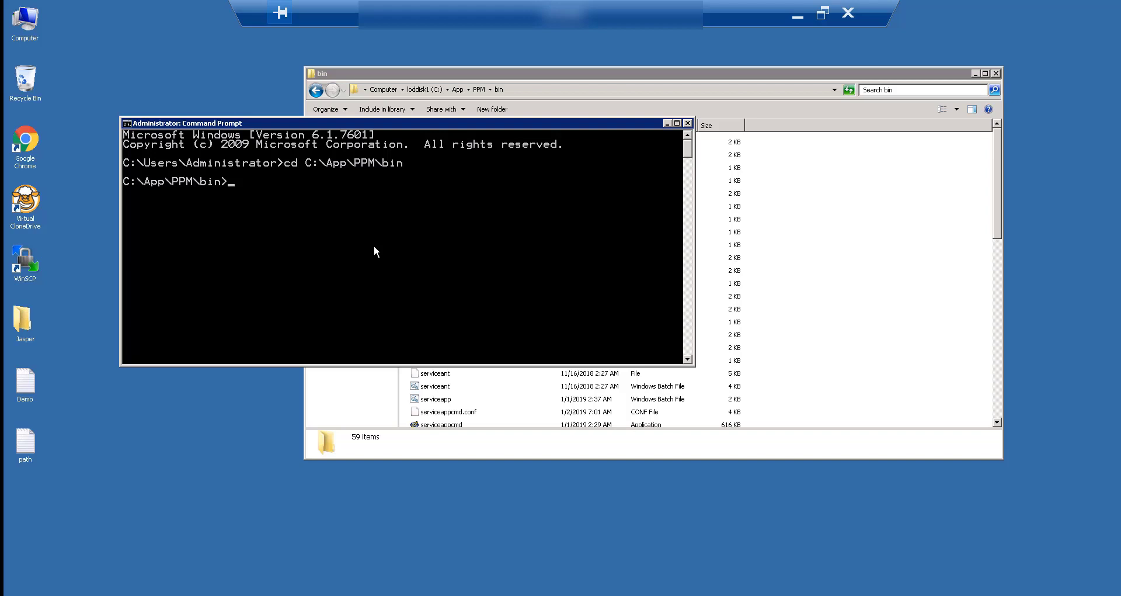
type("admin jaspersoft keystore")
key("Return")
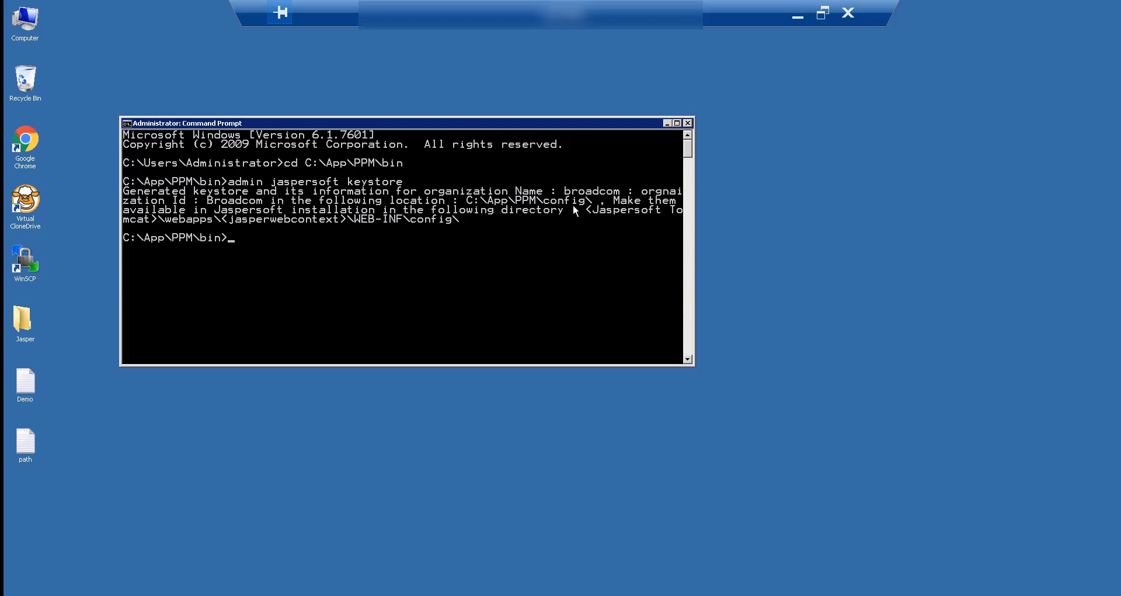
Copy Broadcom.jks and broadcom.properties from C:\App\PPM\config into Jasper7\webapps\report\WEB-INF\config.
key("alt+Tab")
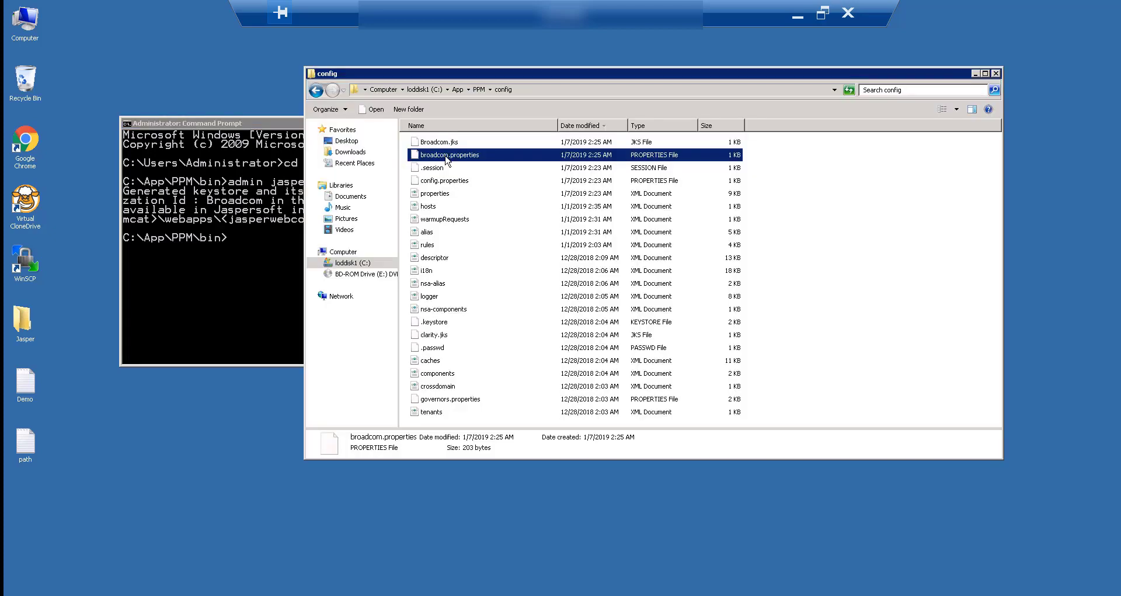
key("shift+Up")
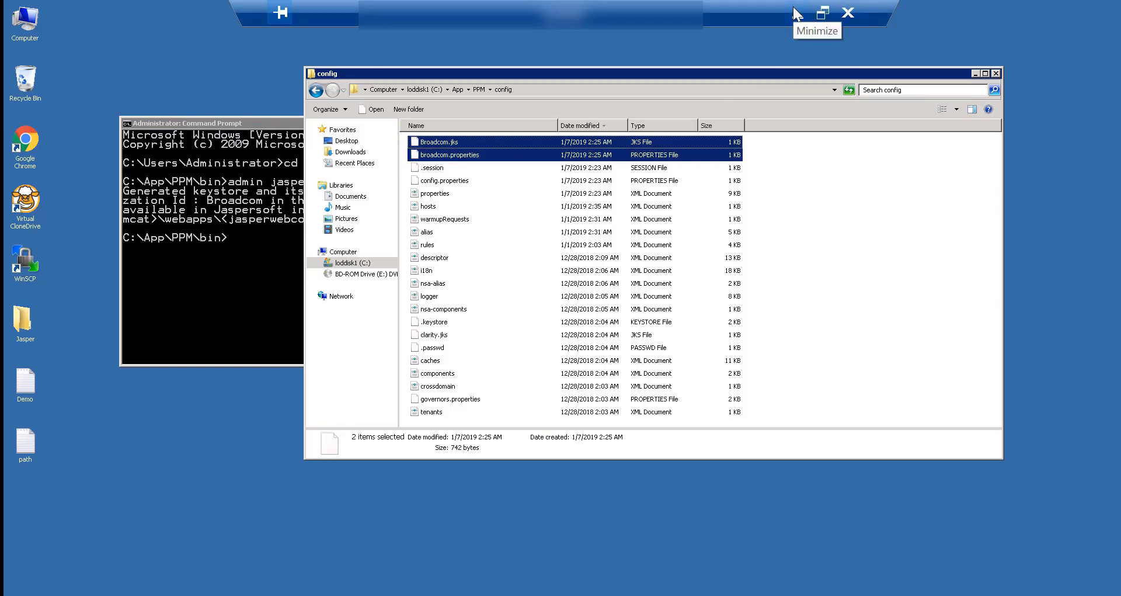
left_click(797, 14)
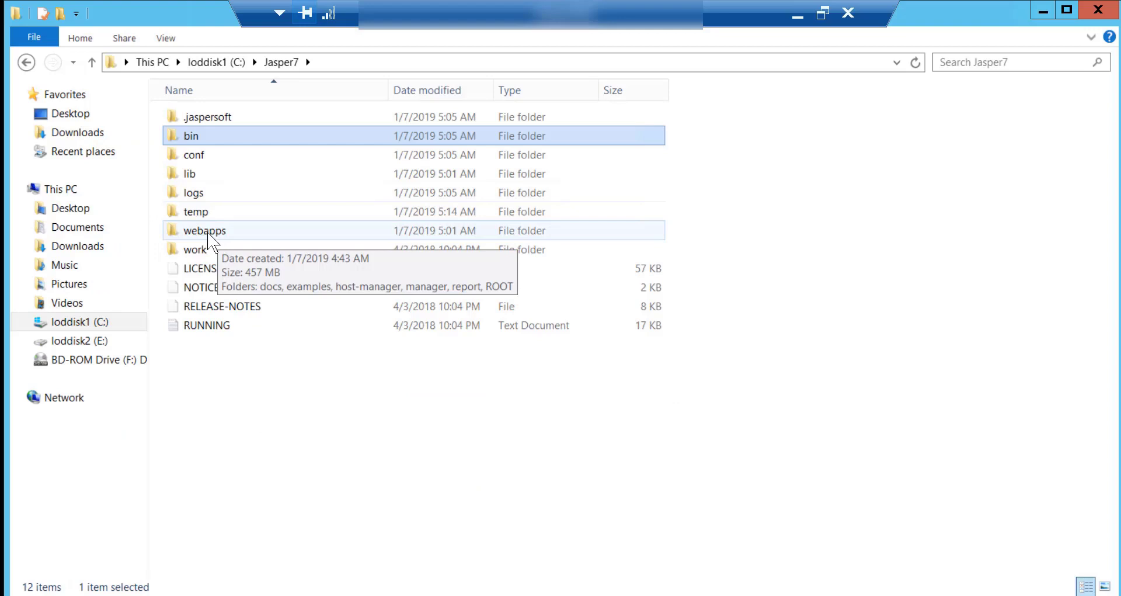
double_click(209, 234)
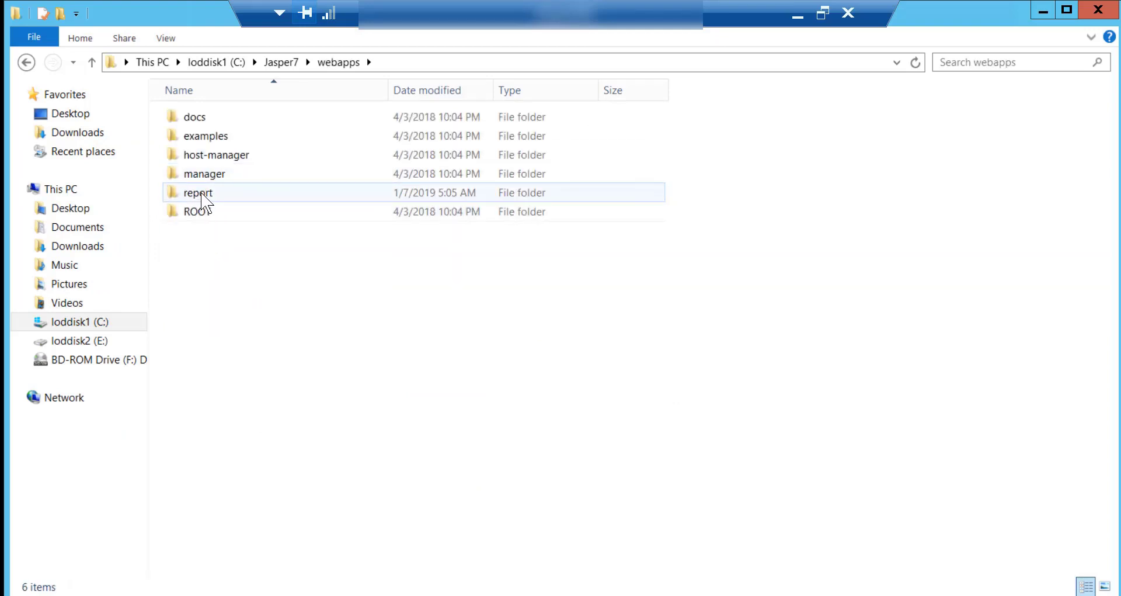
double_click(201, 194)
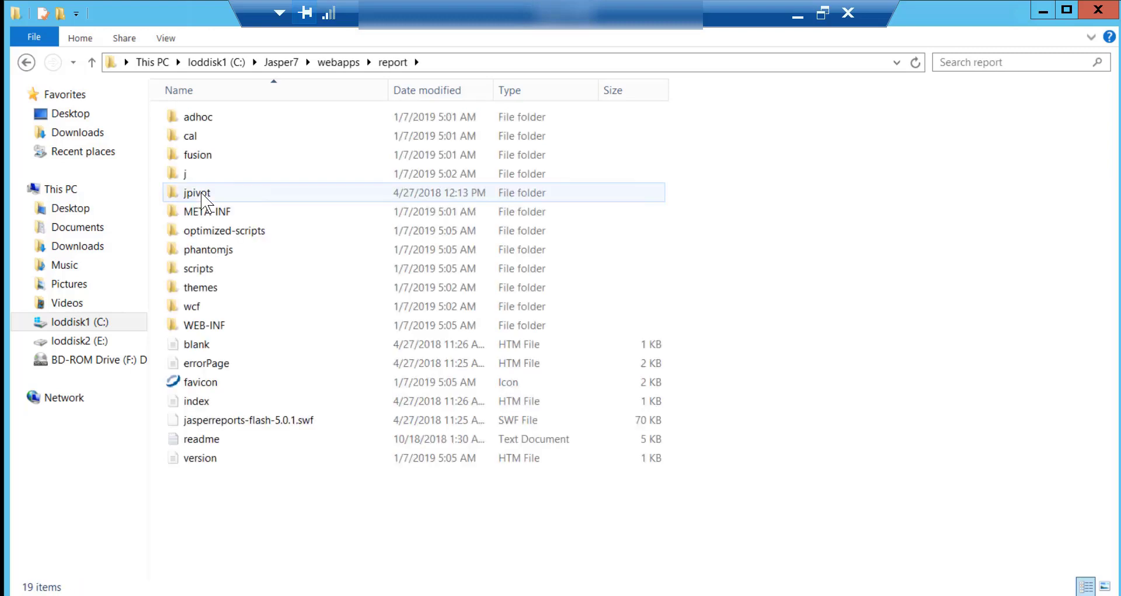
double_click(214, 327)
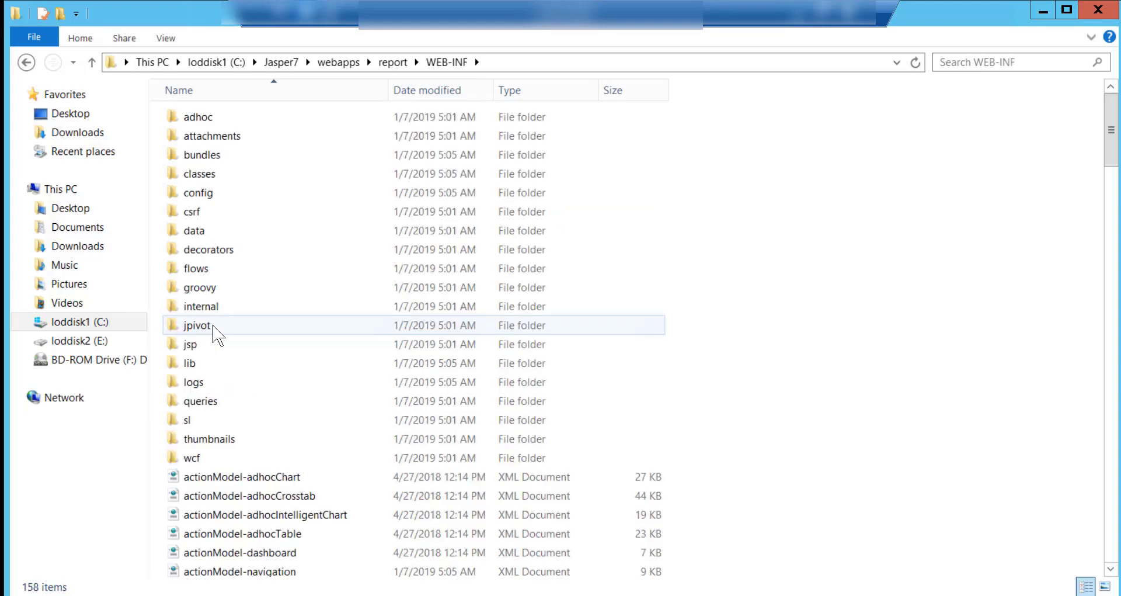
double_click(211, 199)
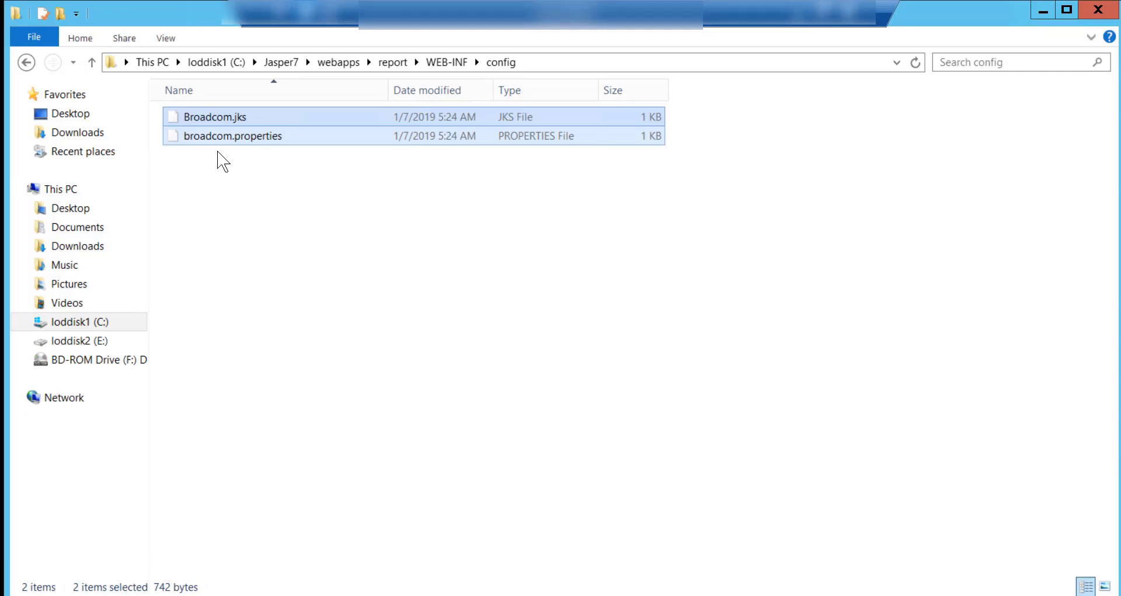
left_click(801, 2)
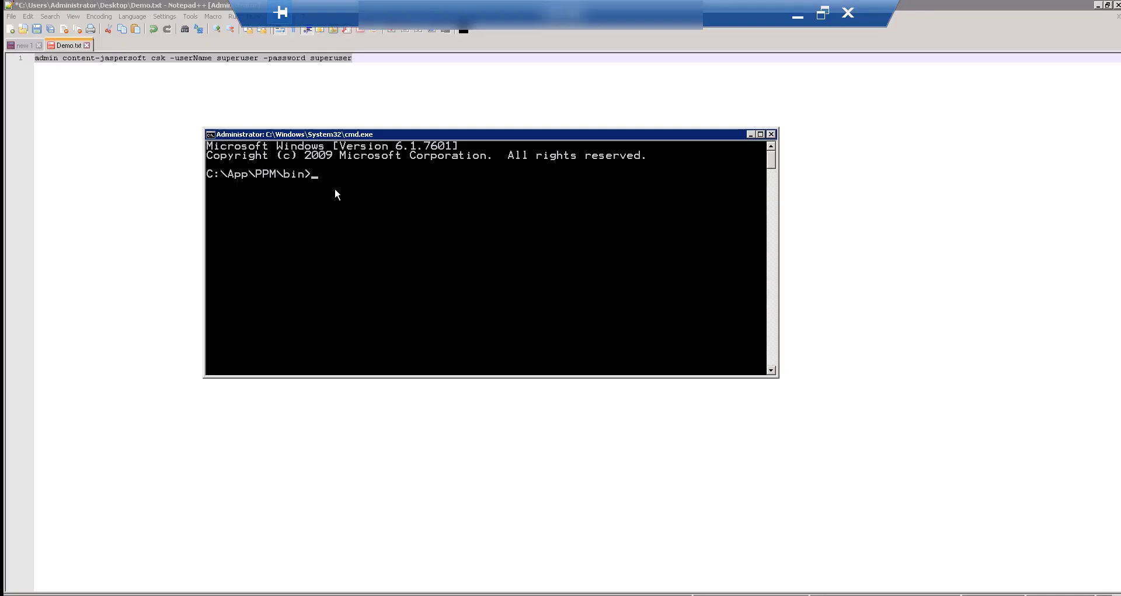
Paste and run the admin content-jaspersoft csk import command in the C:\App\PPM\bin prompt.
right_click(334, 188)
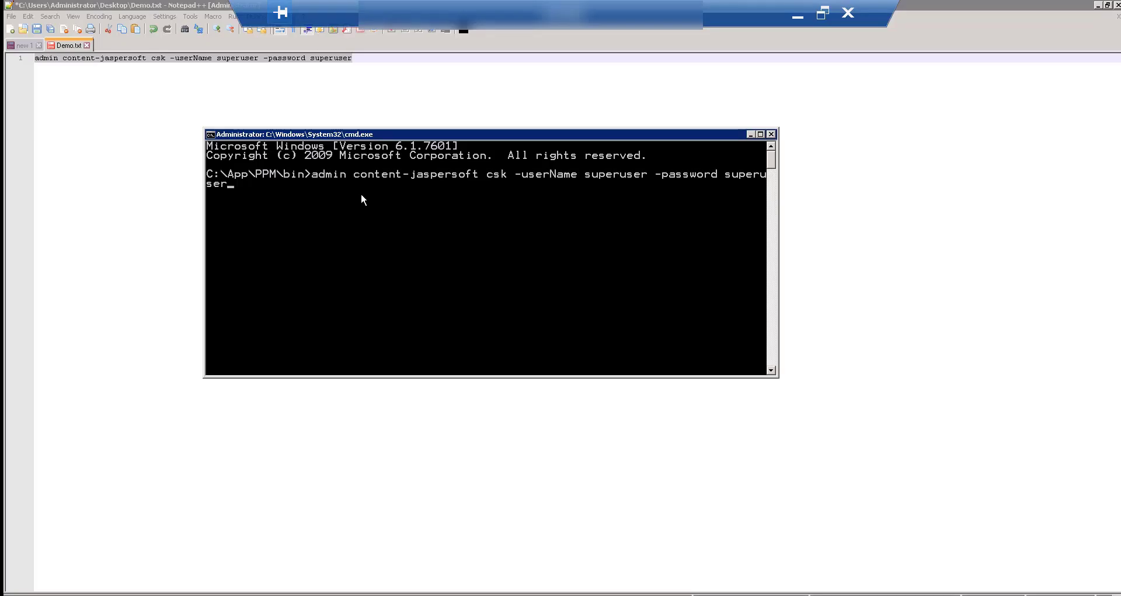
key("Return")
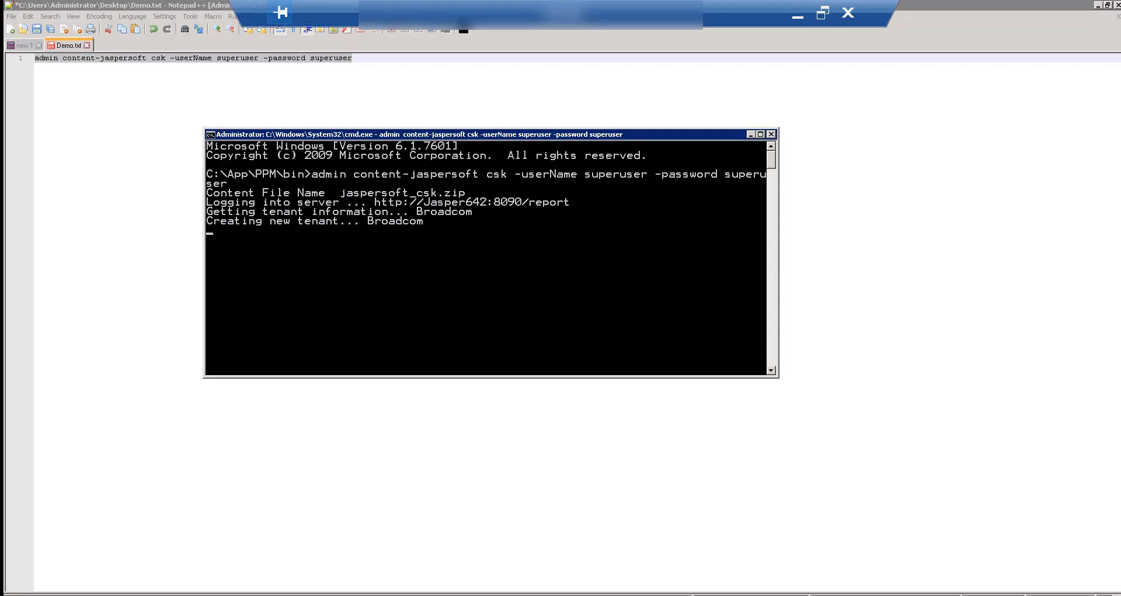
Browse in a new Explorer window to C:\App\PPM\logs.
key("super+e")
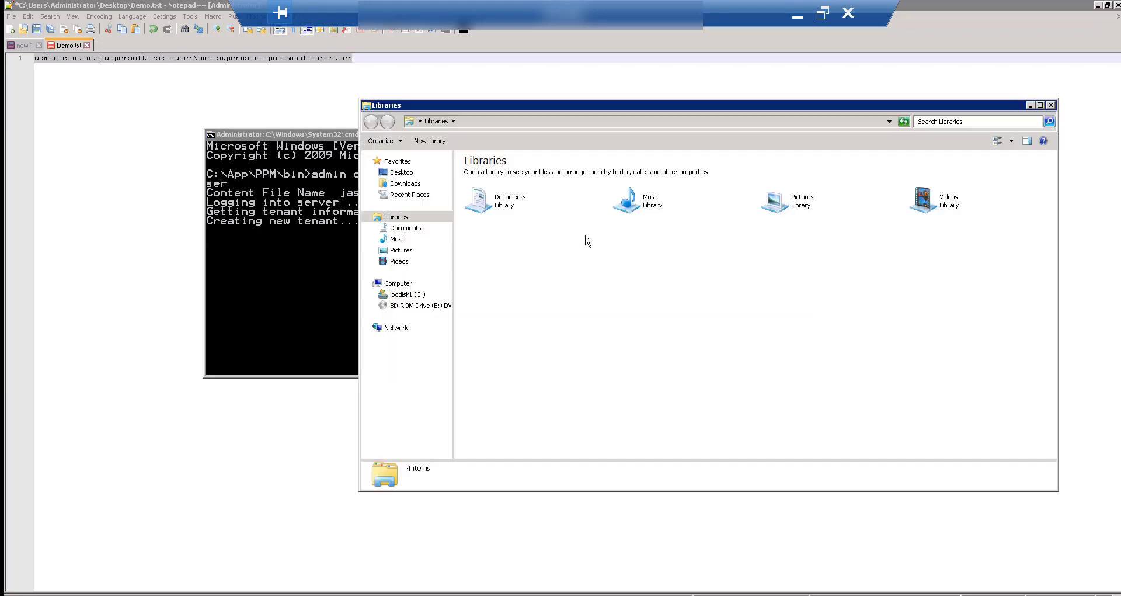
left_click(407, 294)
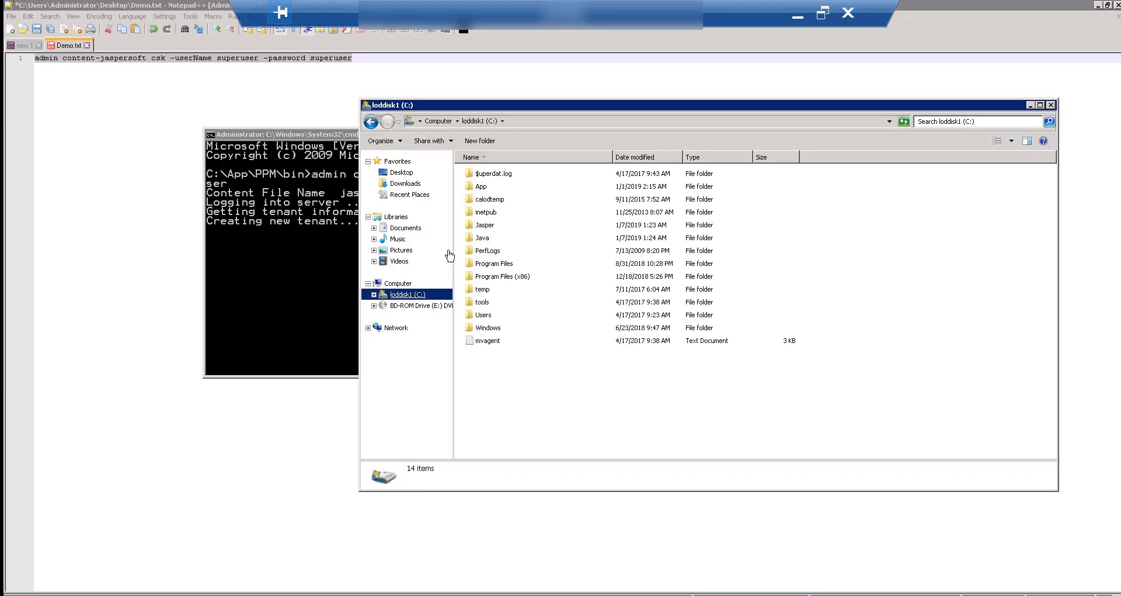
double_click(484, 187)
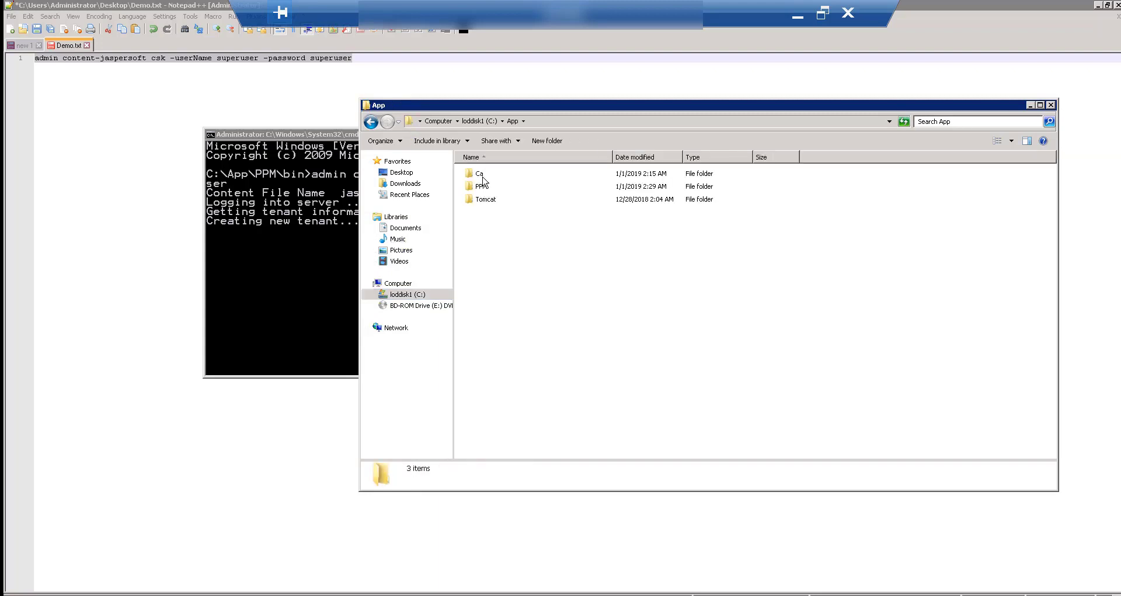
double_click(481, 187)
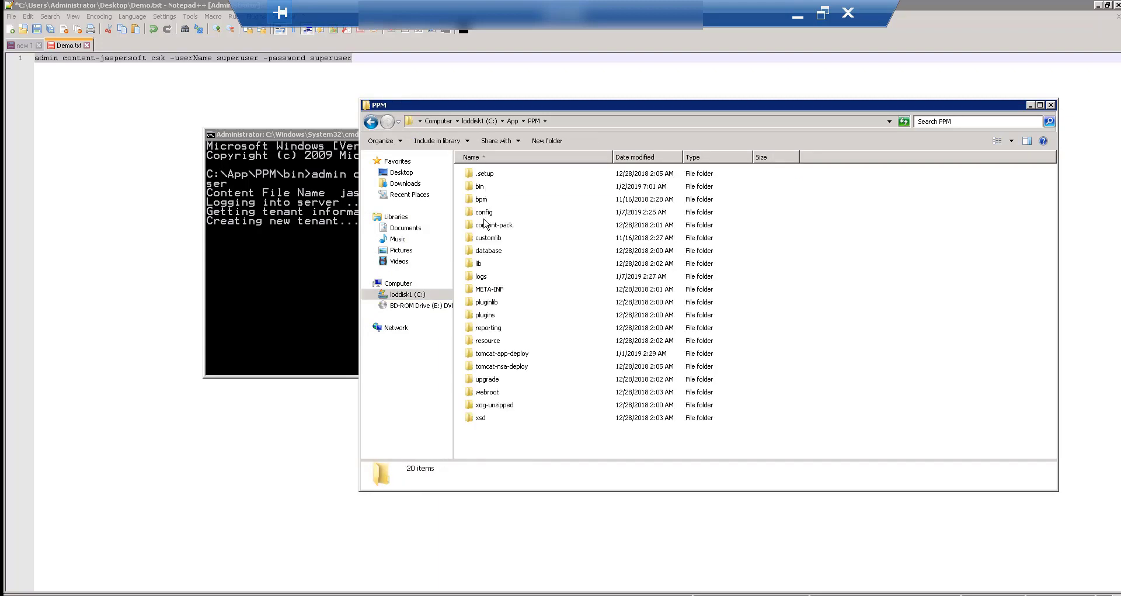
left_click(482, 279)
double_click(483, 278)
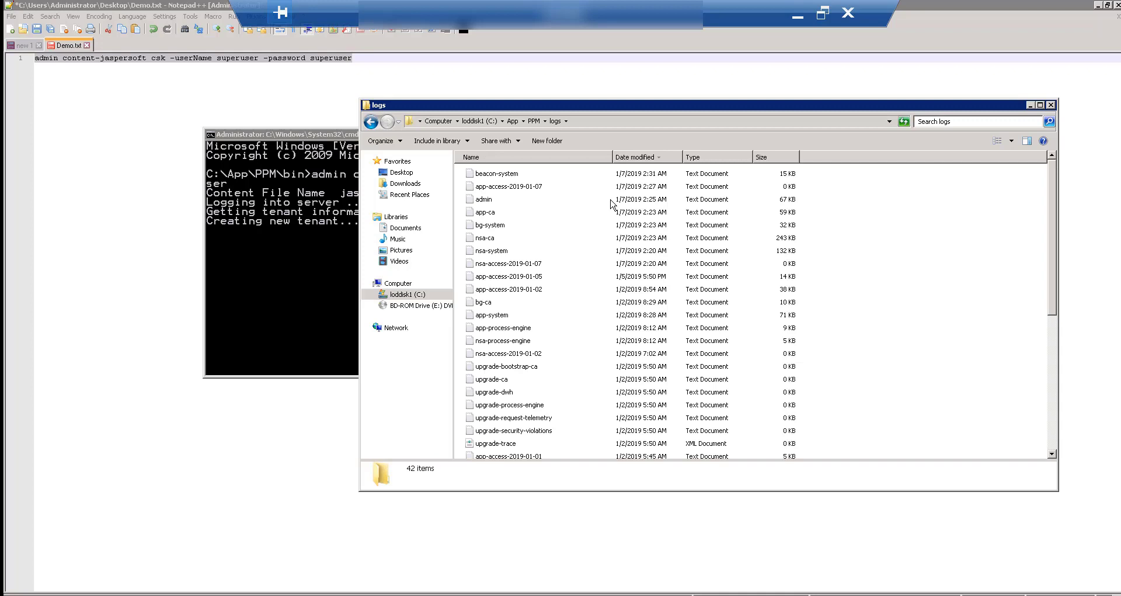
Sort the logs newest first by Date modified and open the admin log's context menu.
left_click(641, 159)
left_click(641, 159)
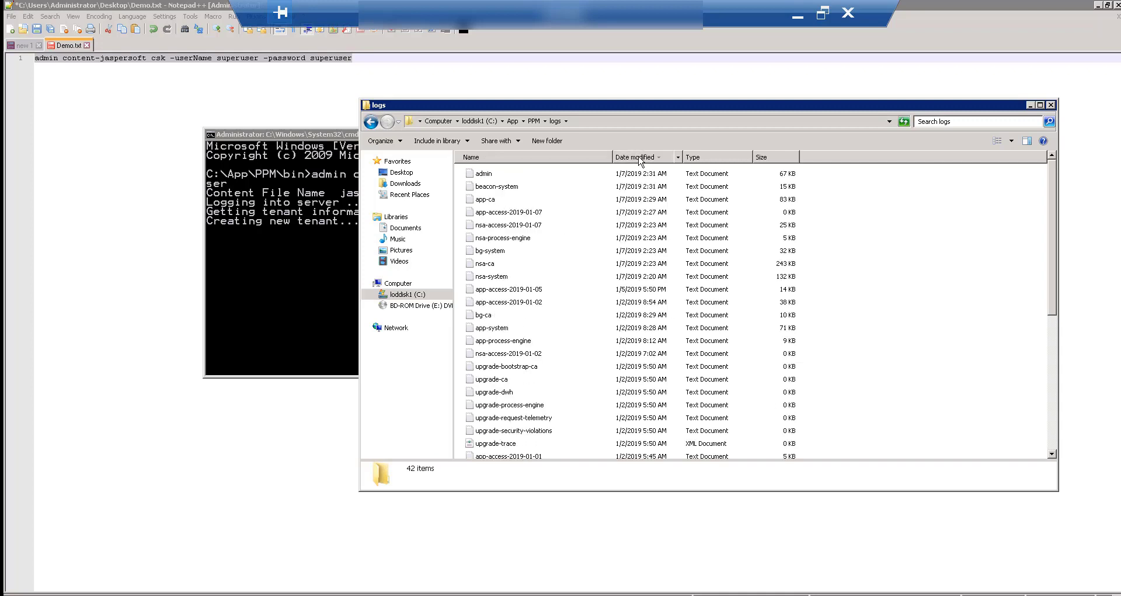
left_click(485, 176)
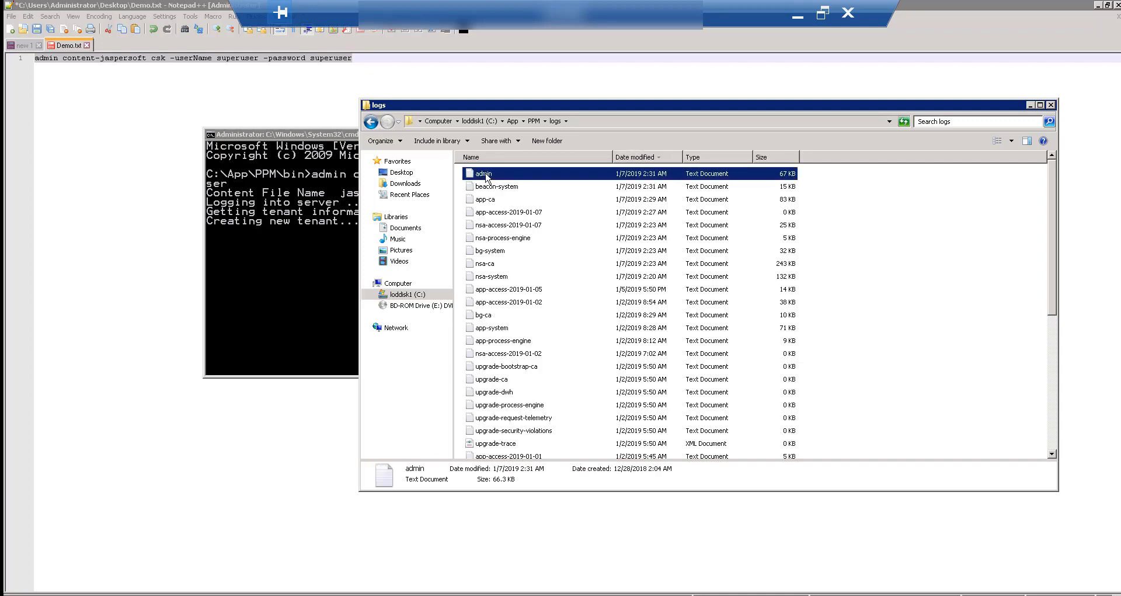
right_click(486, 177)
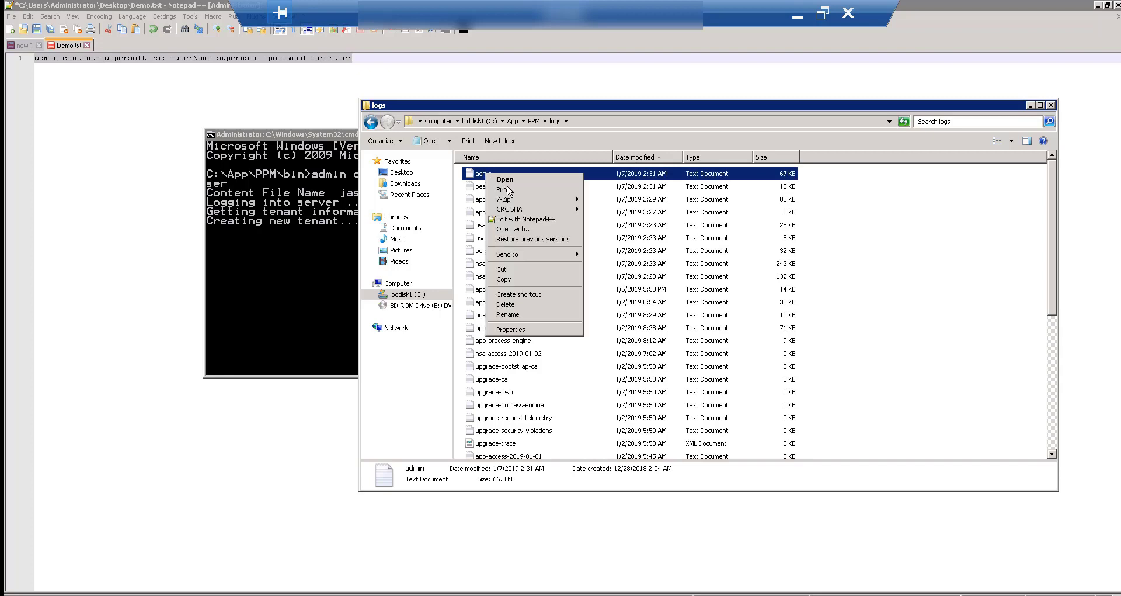
Open the admin log in Notepad++ and jump to its end.
left_click(524, 220)
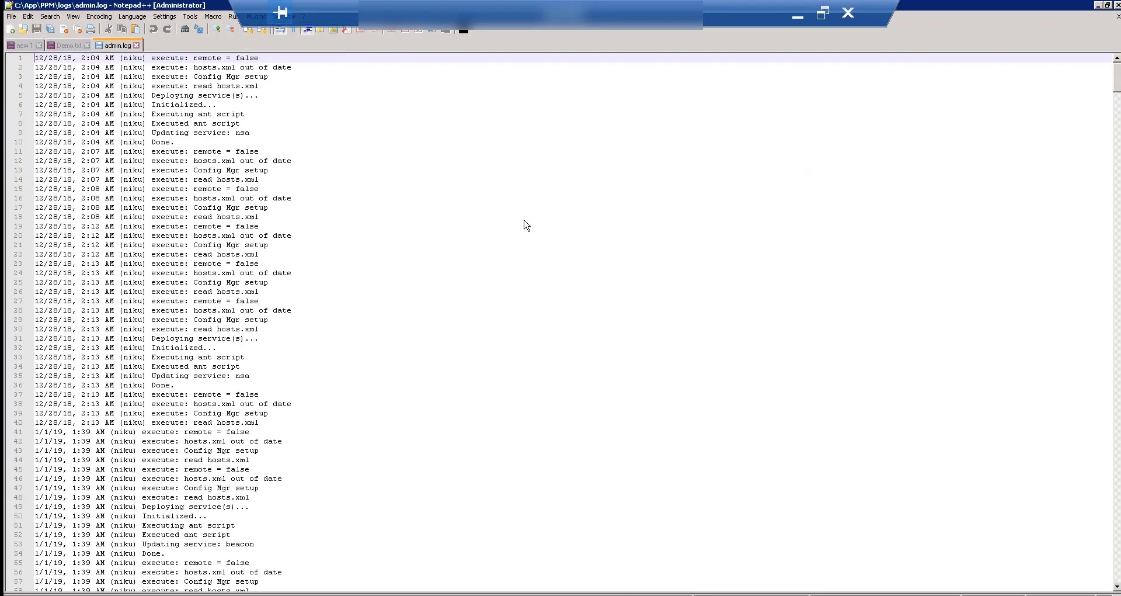
scroll(389, 435, "down", 20)
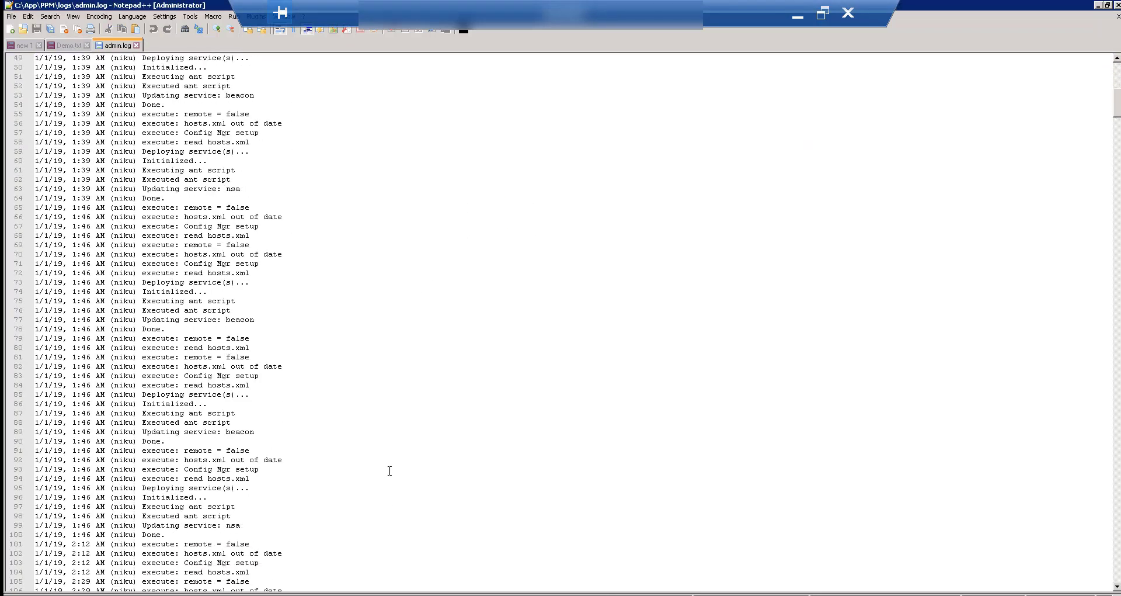
scroll(380, 497, "down", 15)
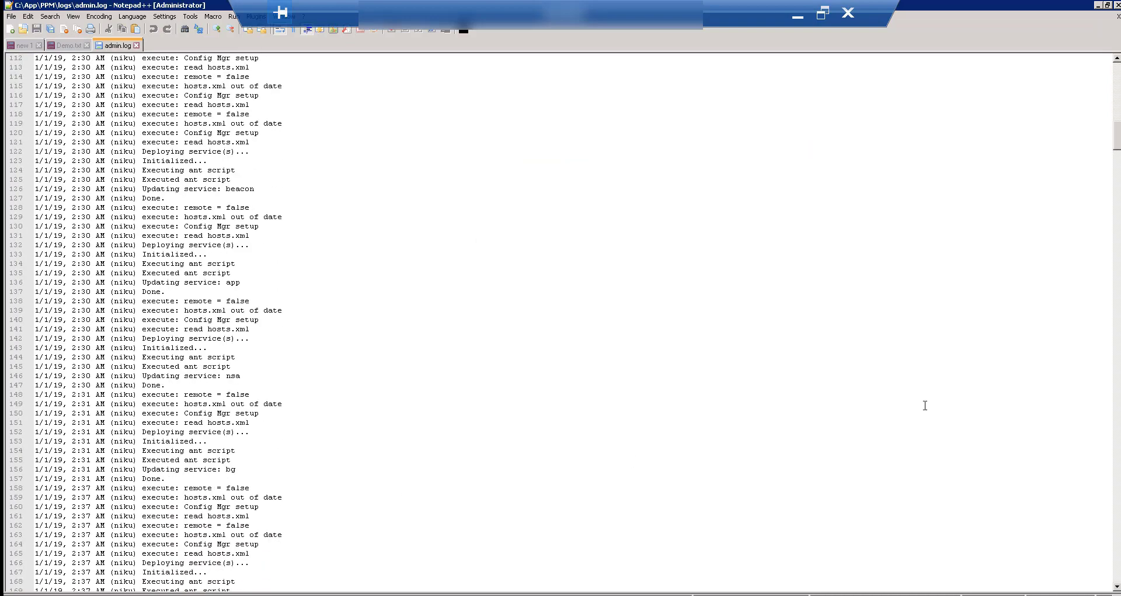
left_click_drag(1118, 131, 1104, 584)
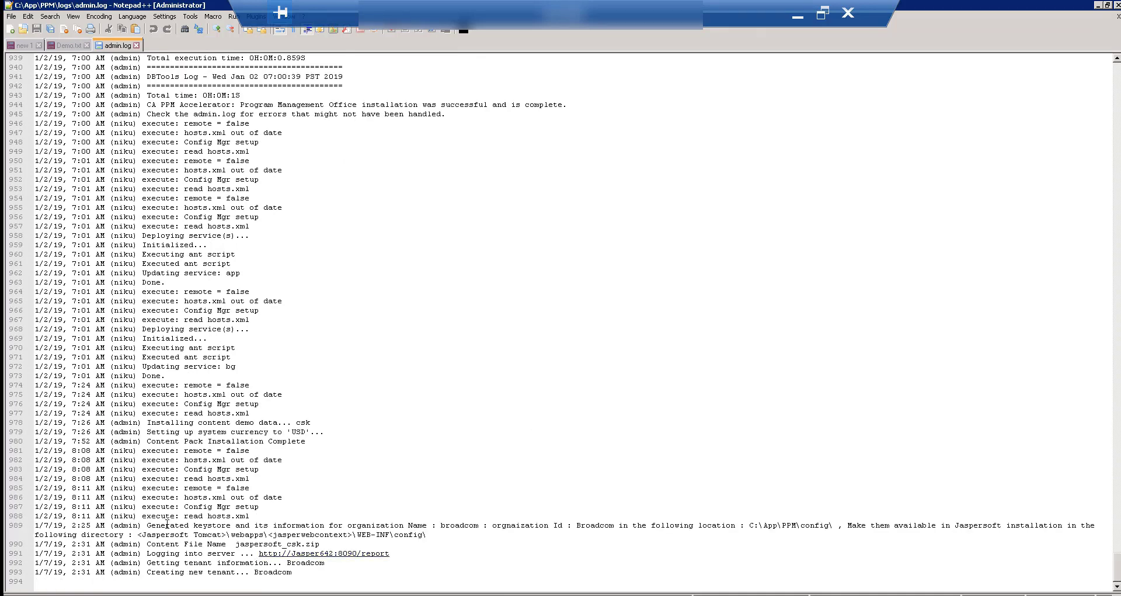
Highlight the keystore generation and Broadcom tenant import log entries.
left_click_drag(167, 524, 360, 538)
left_click_drag(148, 544, 290, 577)
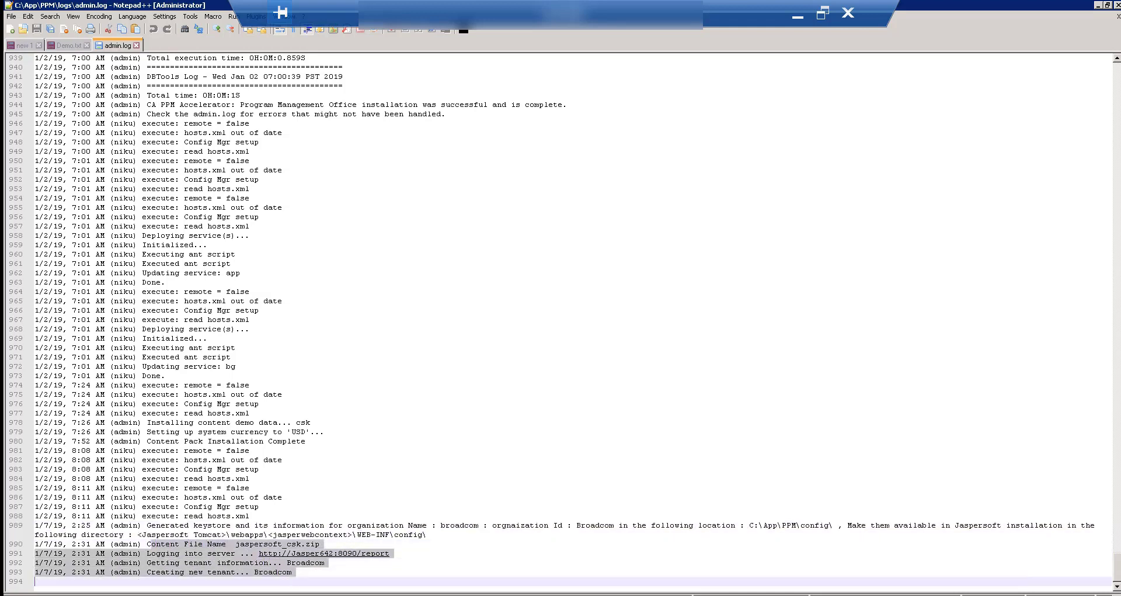
key("alt+Tab")
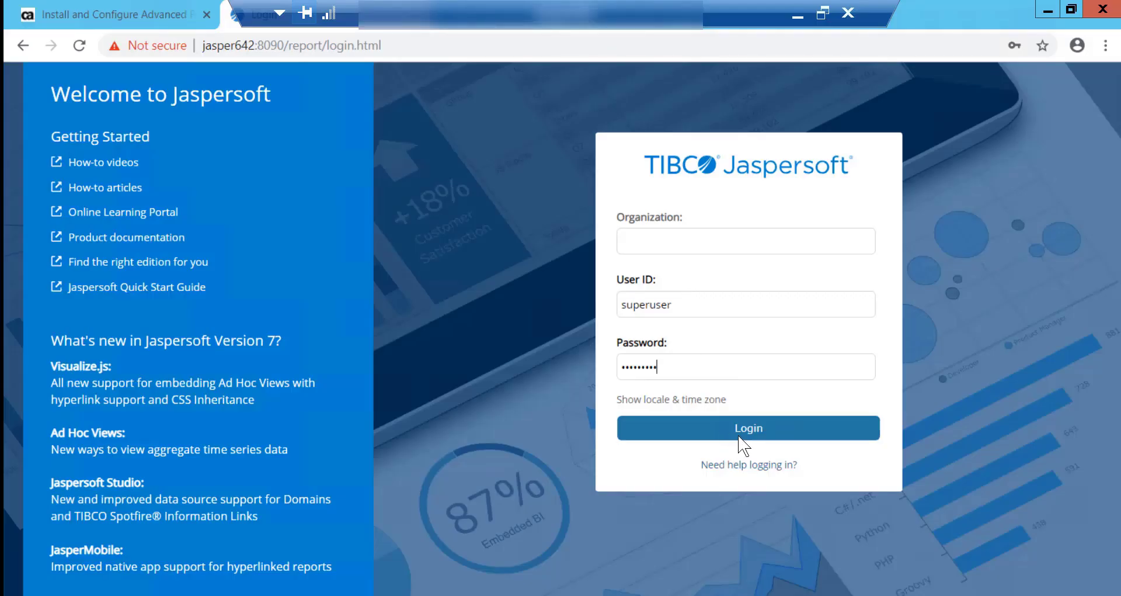
Log in to Jaspersoft and go to View > Repository.
left_click(747, 433)
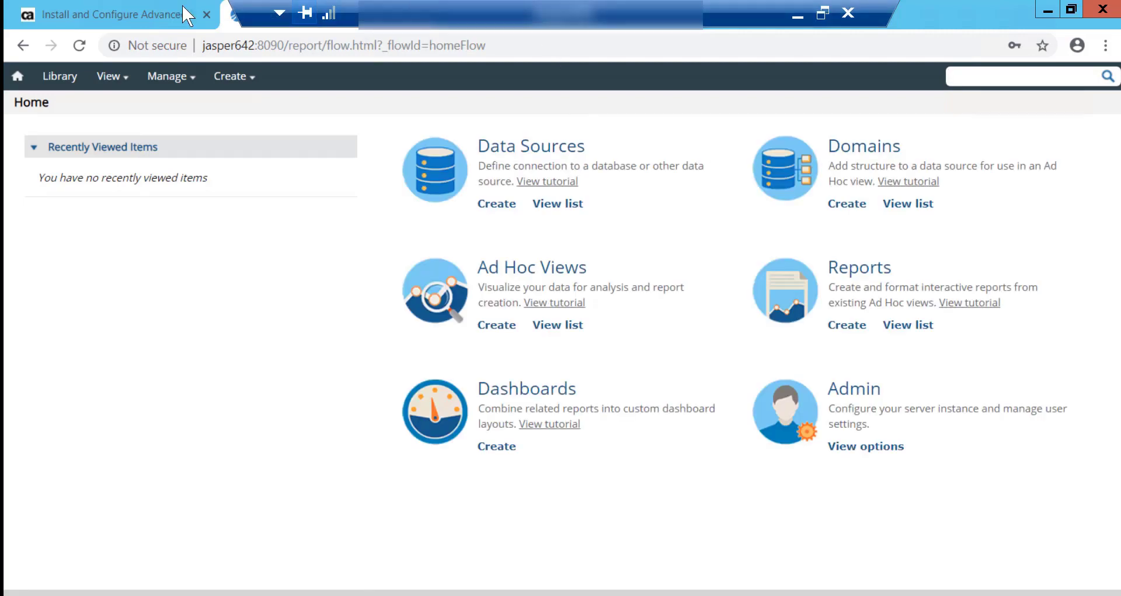
left_click(117, 75)
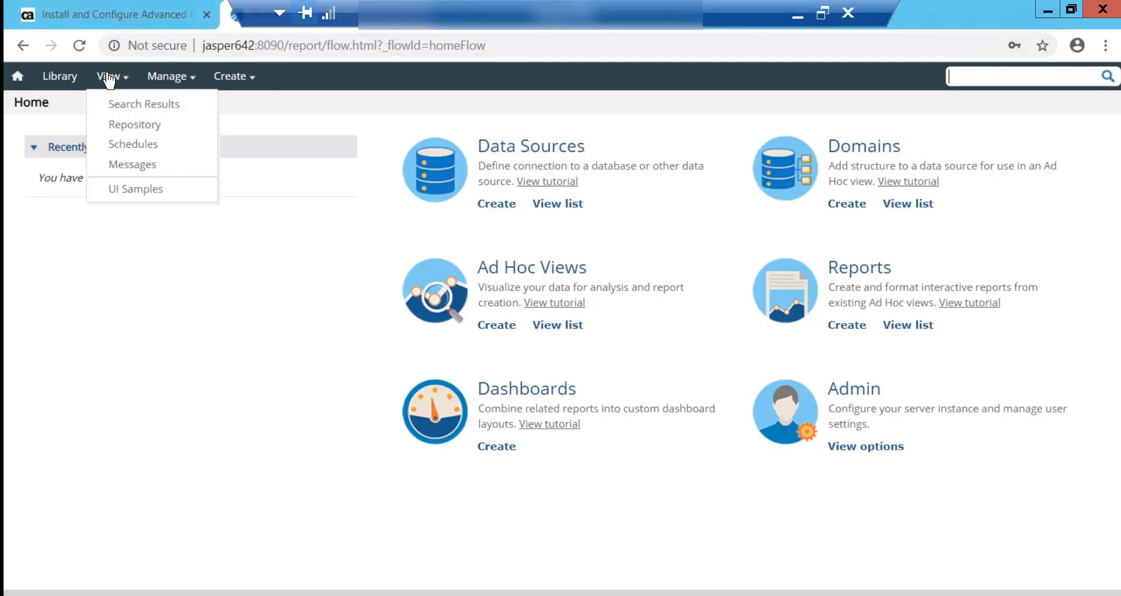
left_click(127, 130)
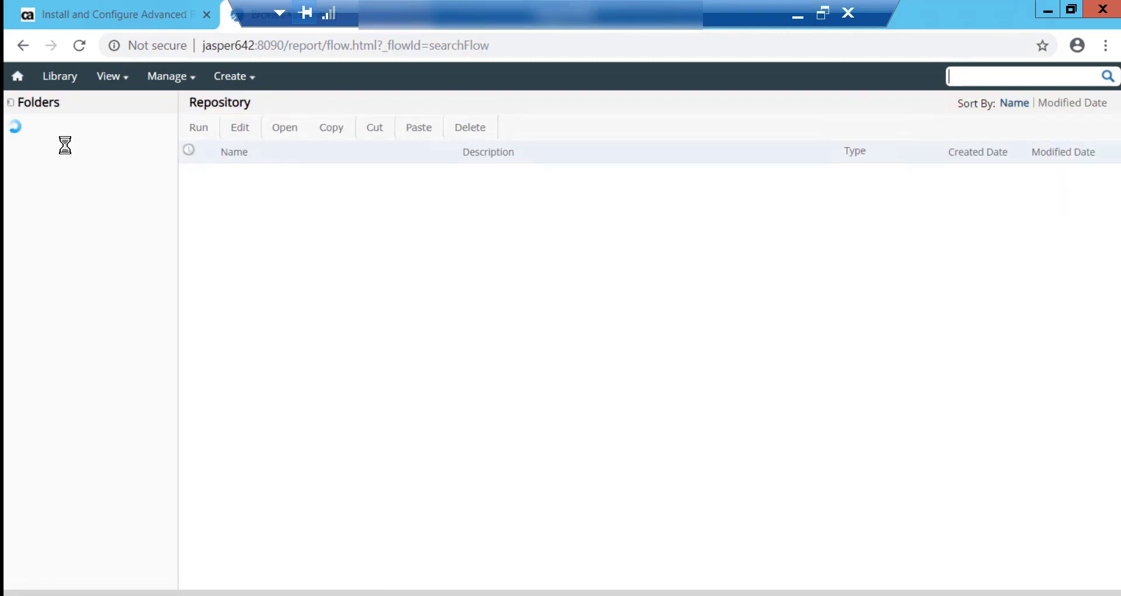
Expand Organizations > Broadcom > CA PPM > Reports, widen the tree, and list the Administration reports.
left_click(36, 146)
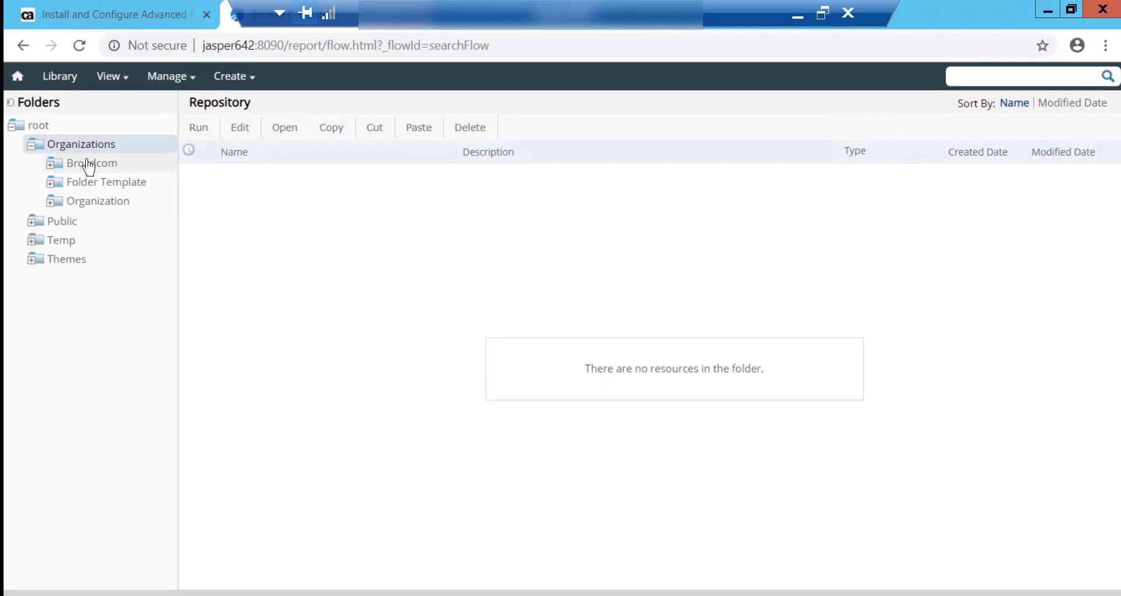
left_click(50, 170)
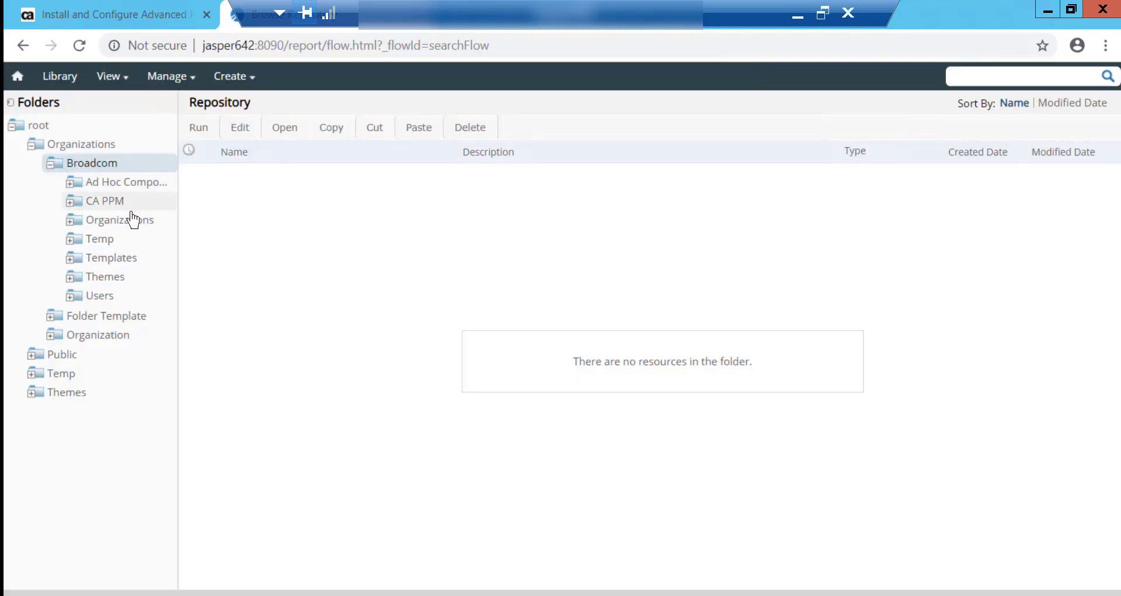
left_click(71, 204)
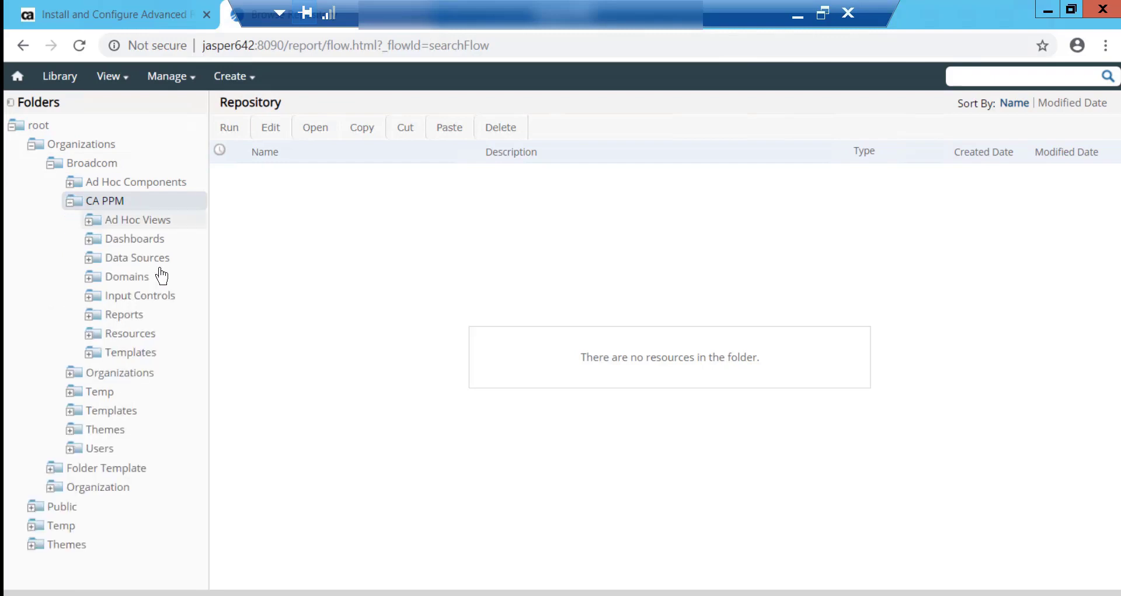
left_click(124, 315)
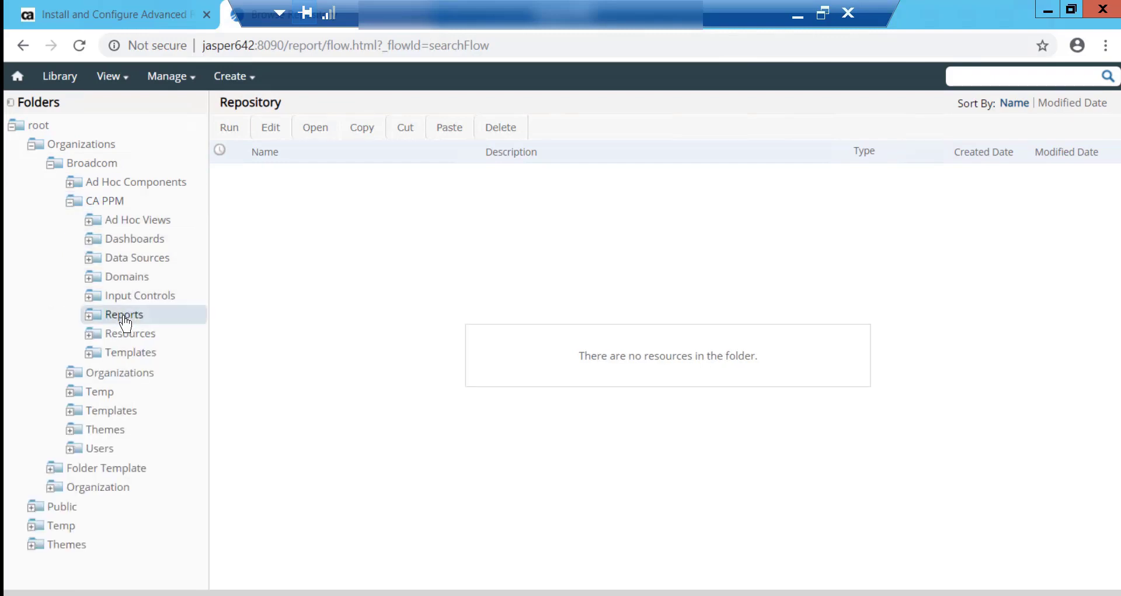
left_click(89, 315)
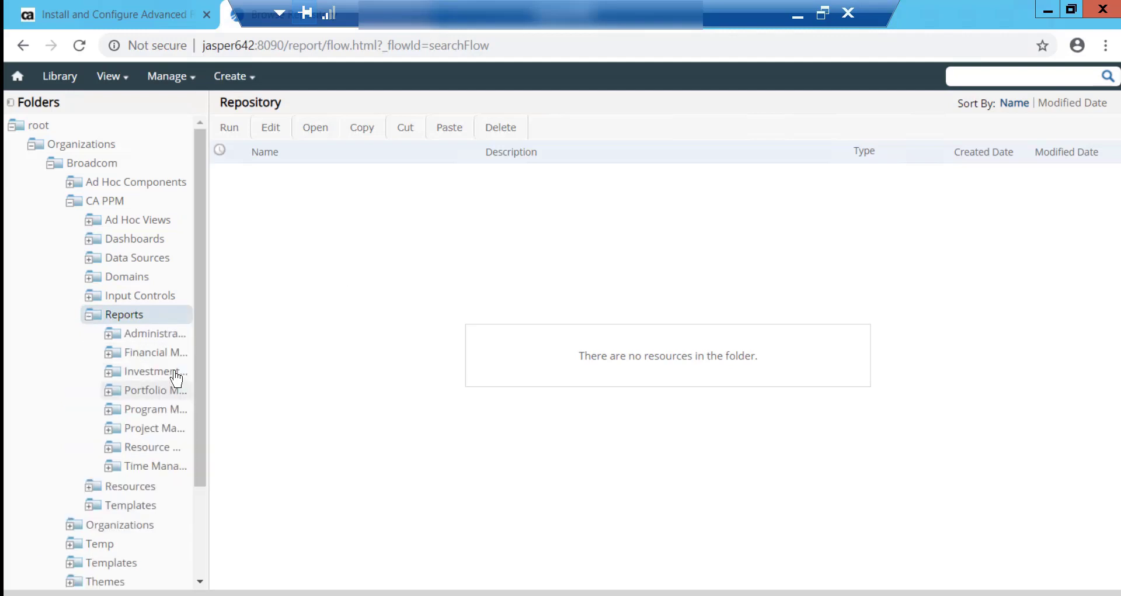
scroll(225, 393, "down", 1)
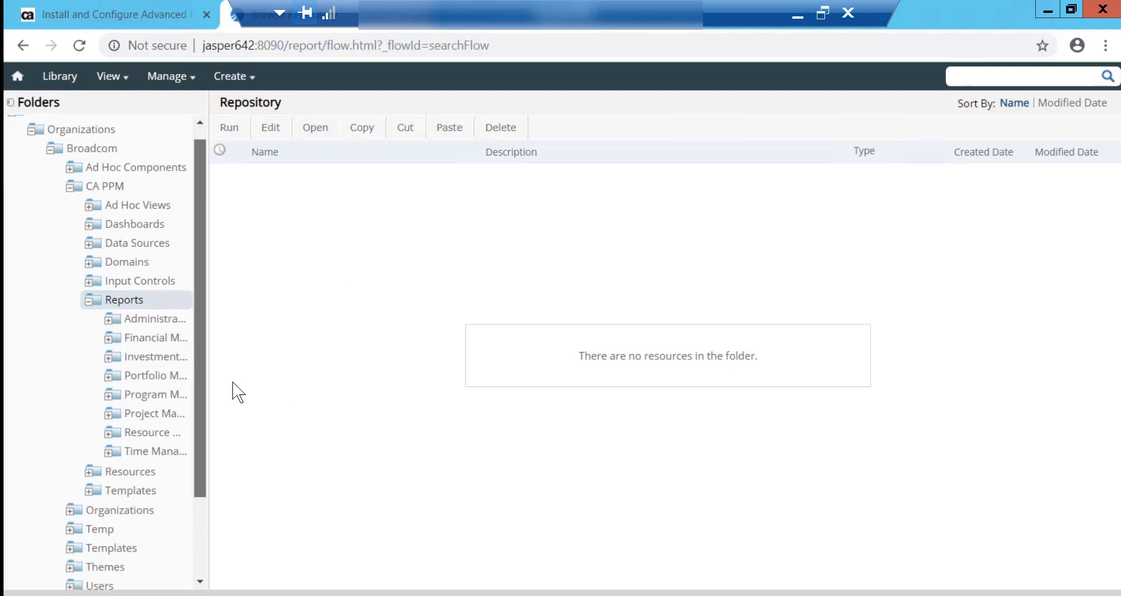
left_click_drag(207, 394, 295, 386)
left_click(187, 320)
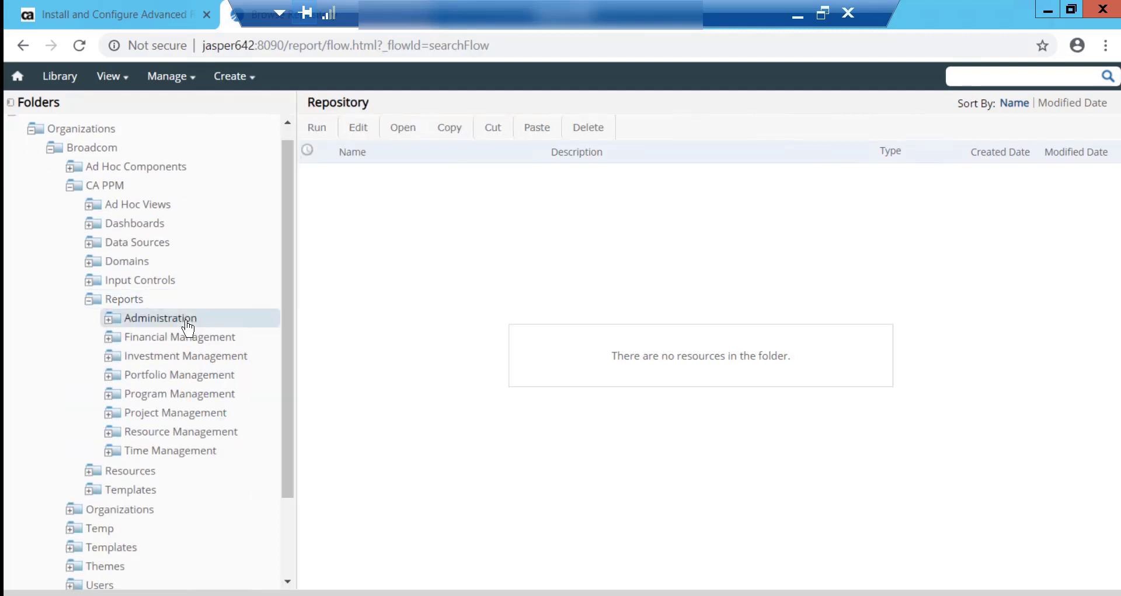